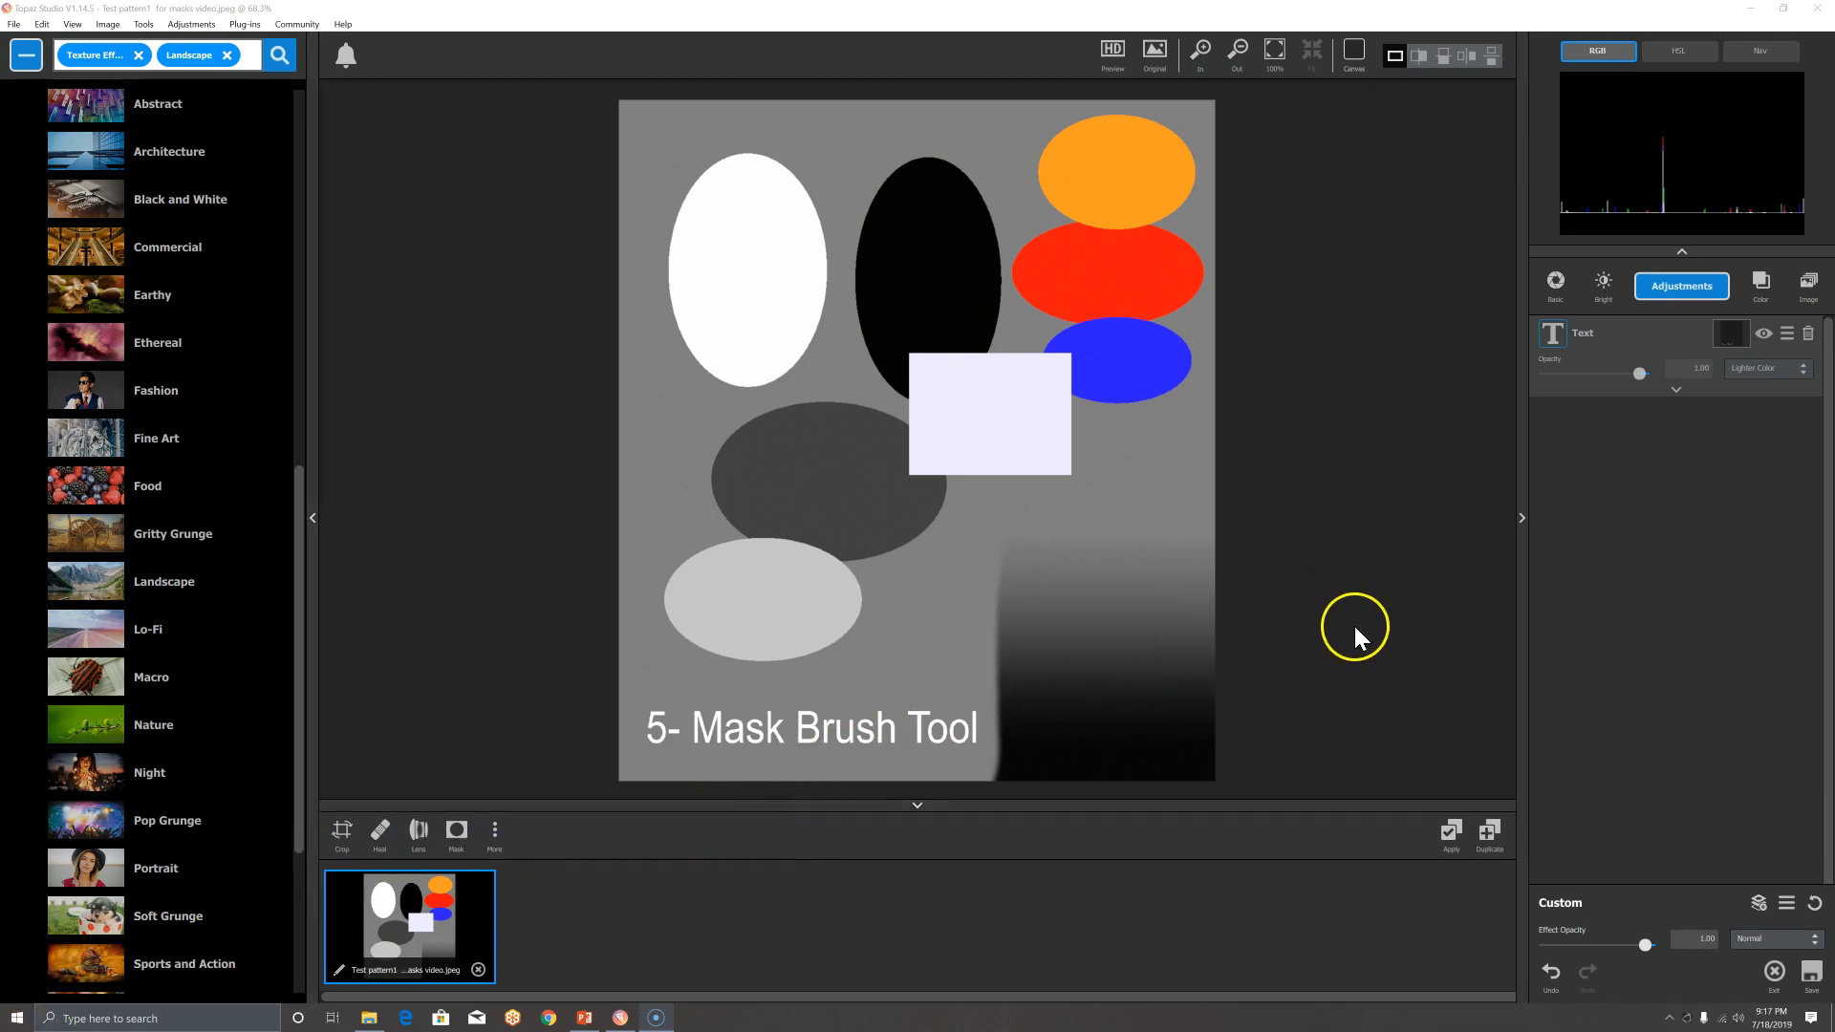
Step: Add a Color Overlay in bright green #28ff1d at 1.00 opacity
{"action": "left_click", "coordinate": [1766, 282]}
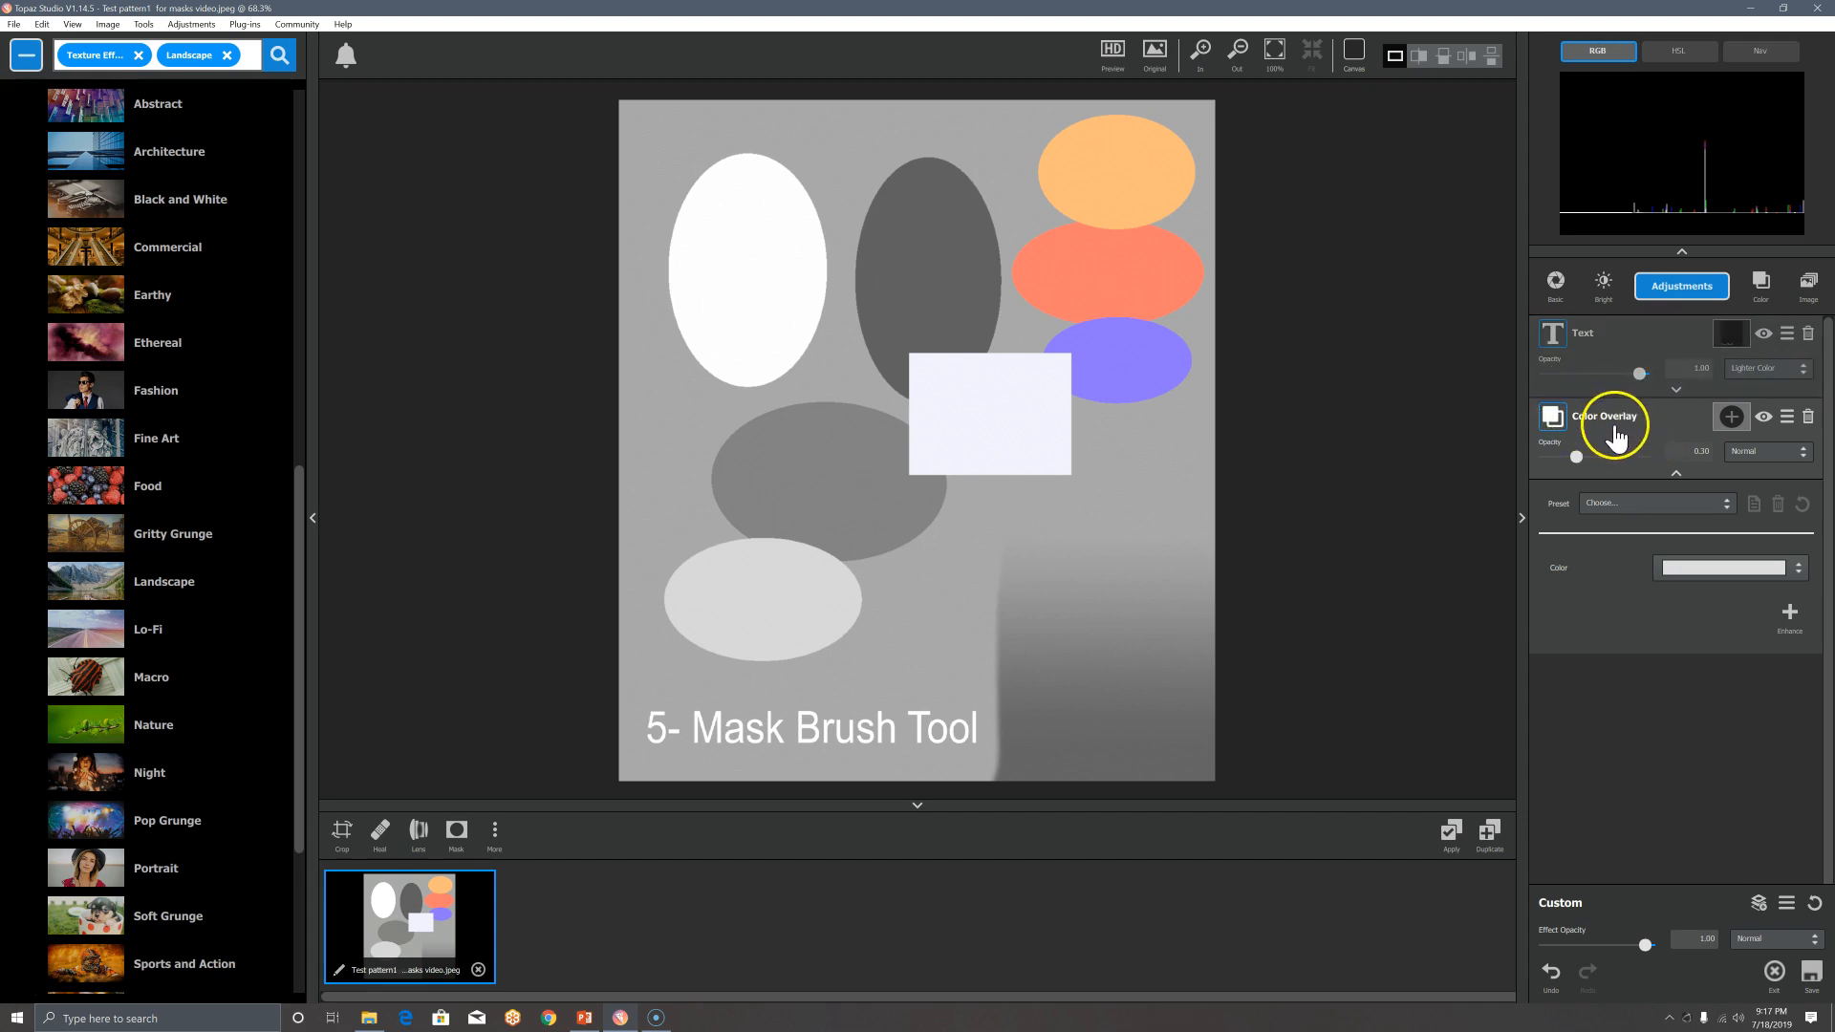
{"action": "left_click", "coordinate": [1706, 570]}
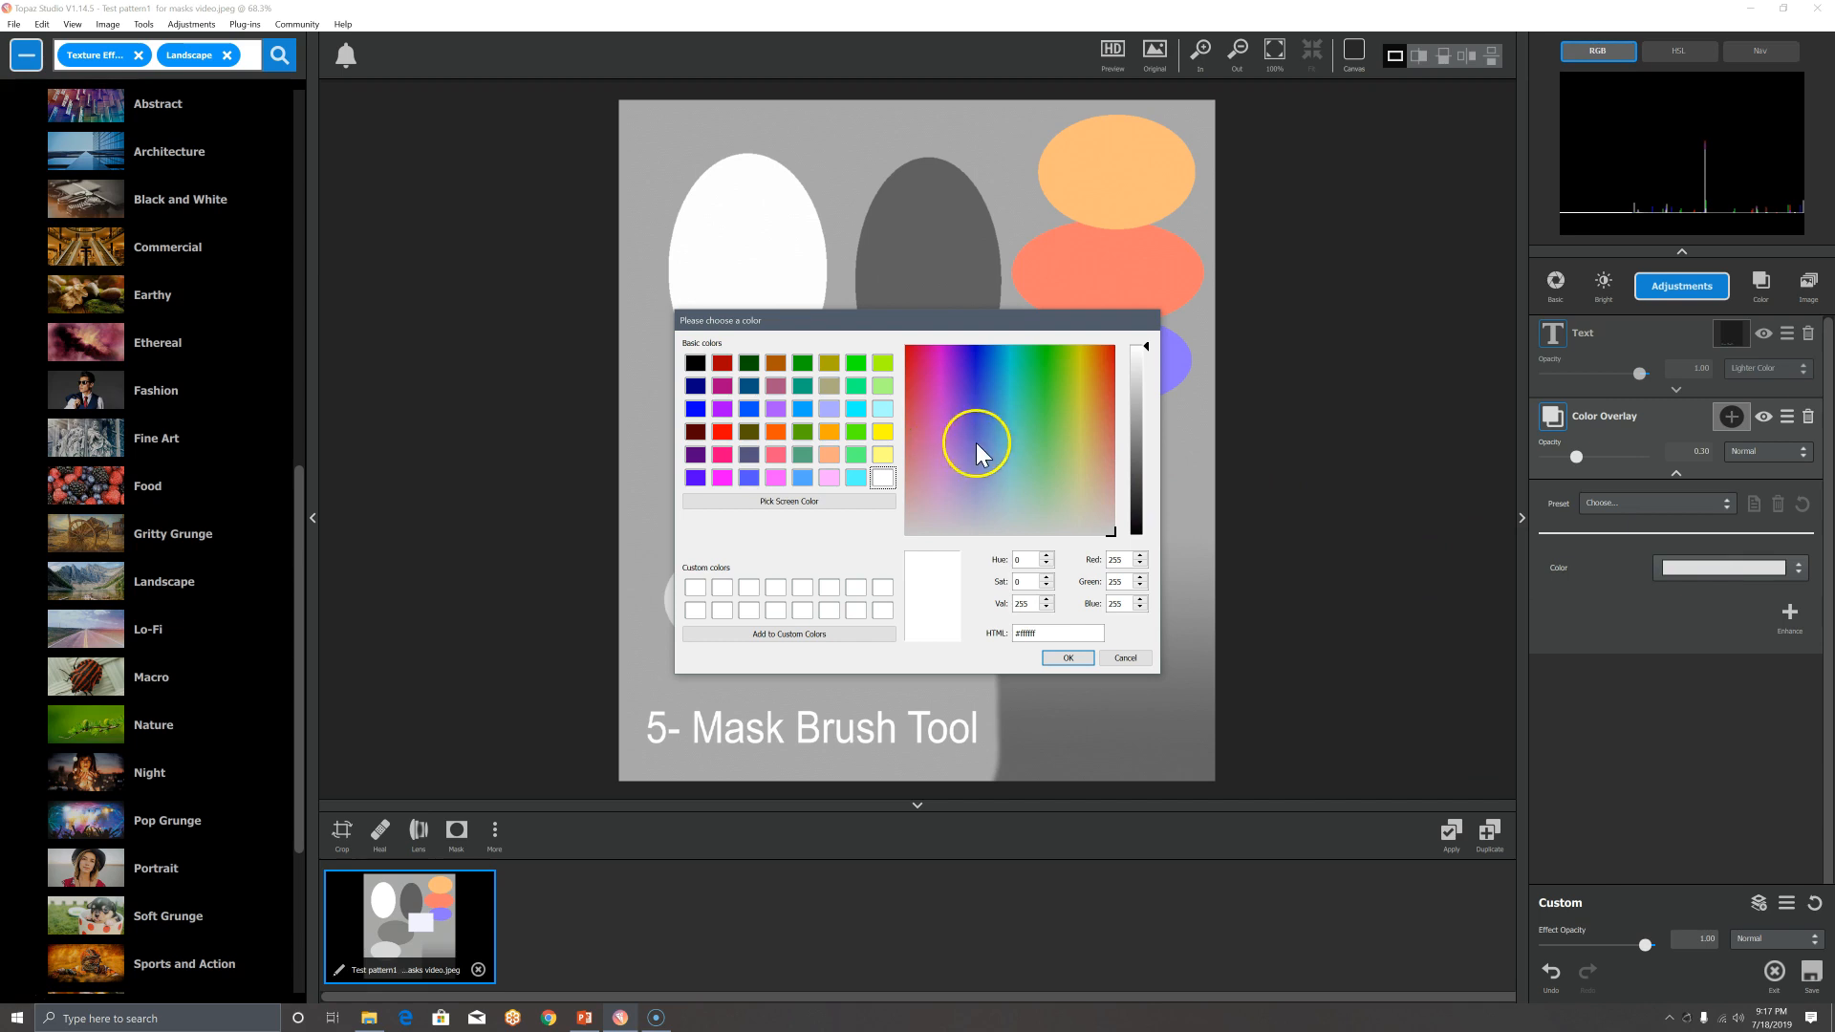
{"action": "left_click", "coordinate": [1035, 399]}
{"action": "left_click", "coordinate": [1047, 368]}
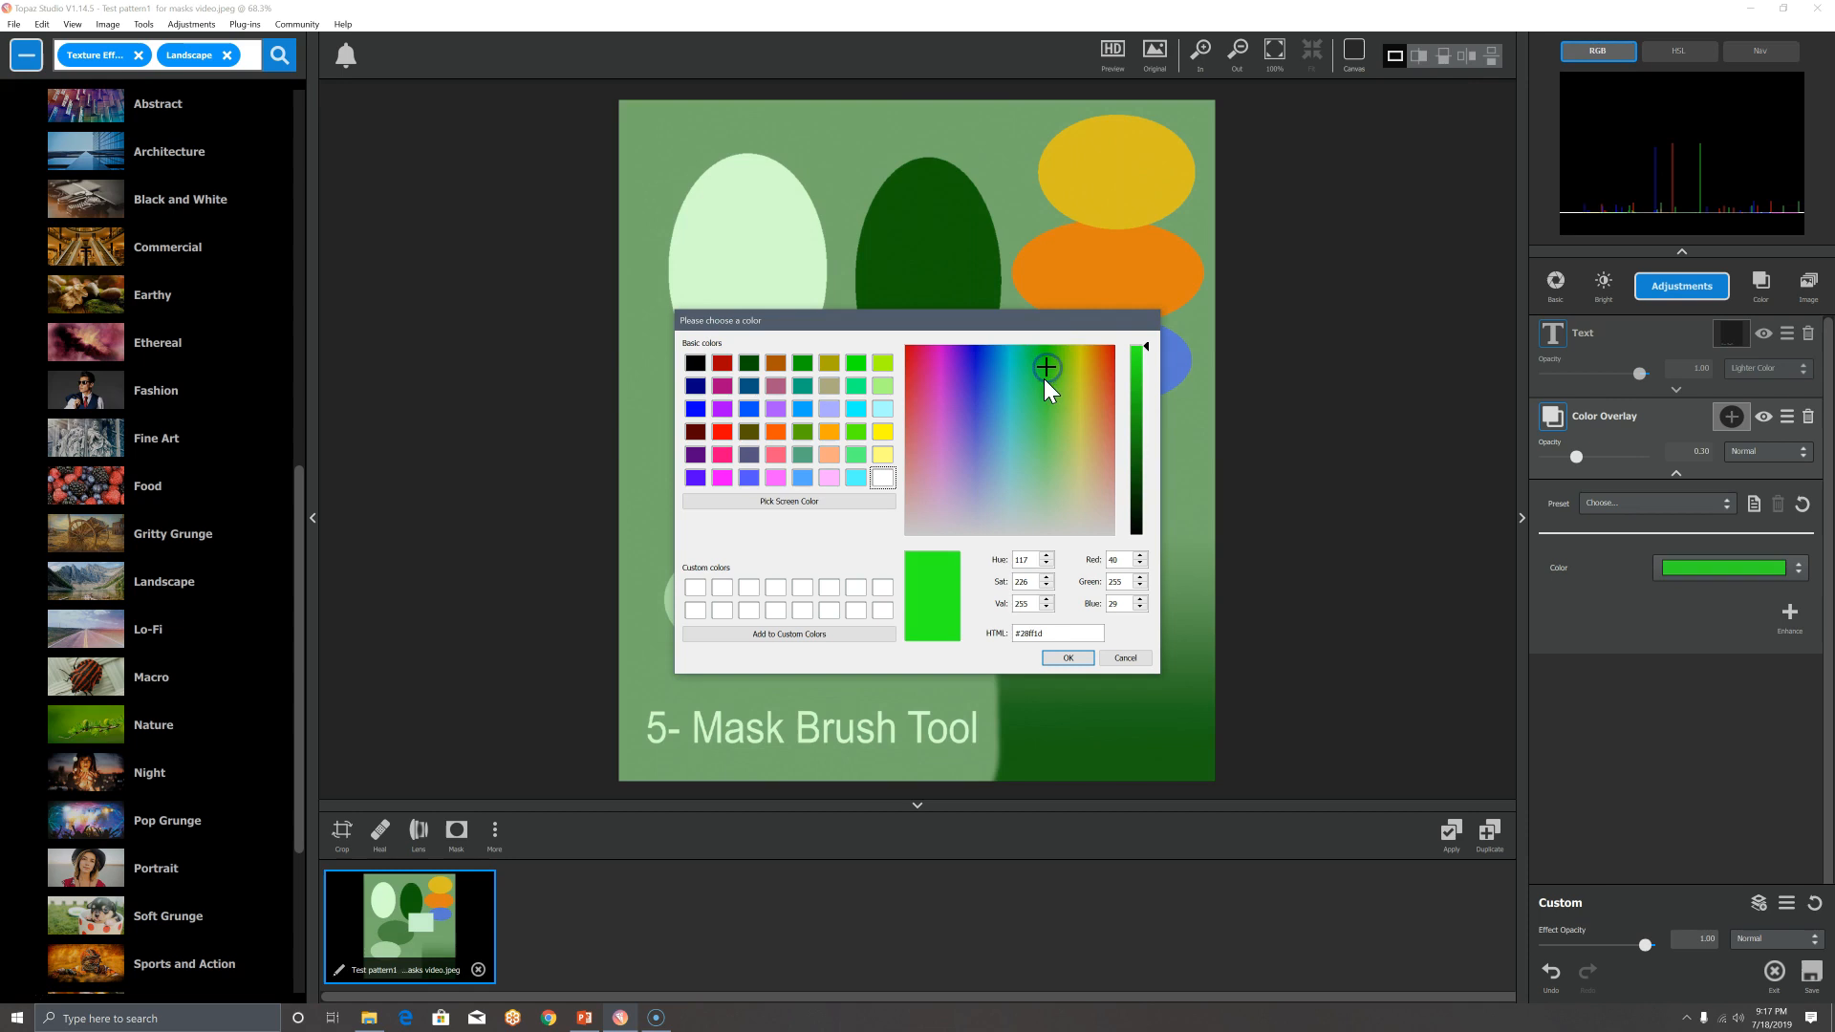
{"action": "left_click", "coordinate": [1067, 660]}
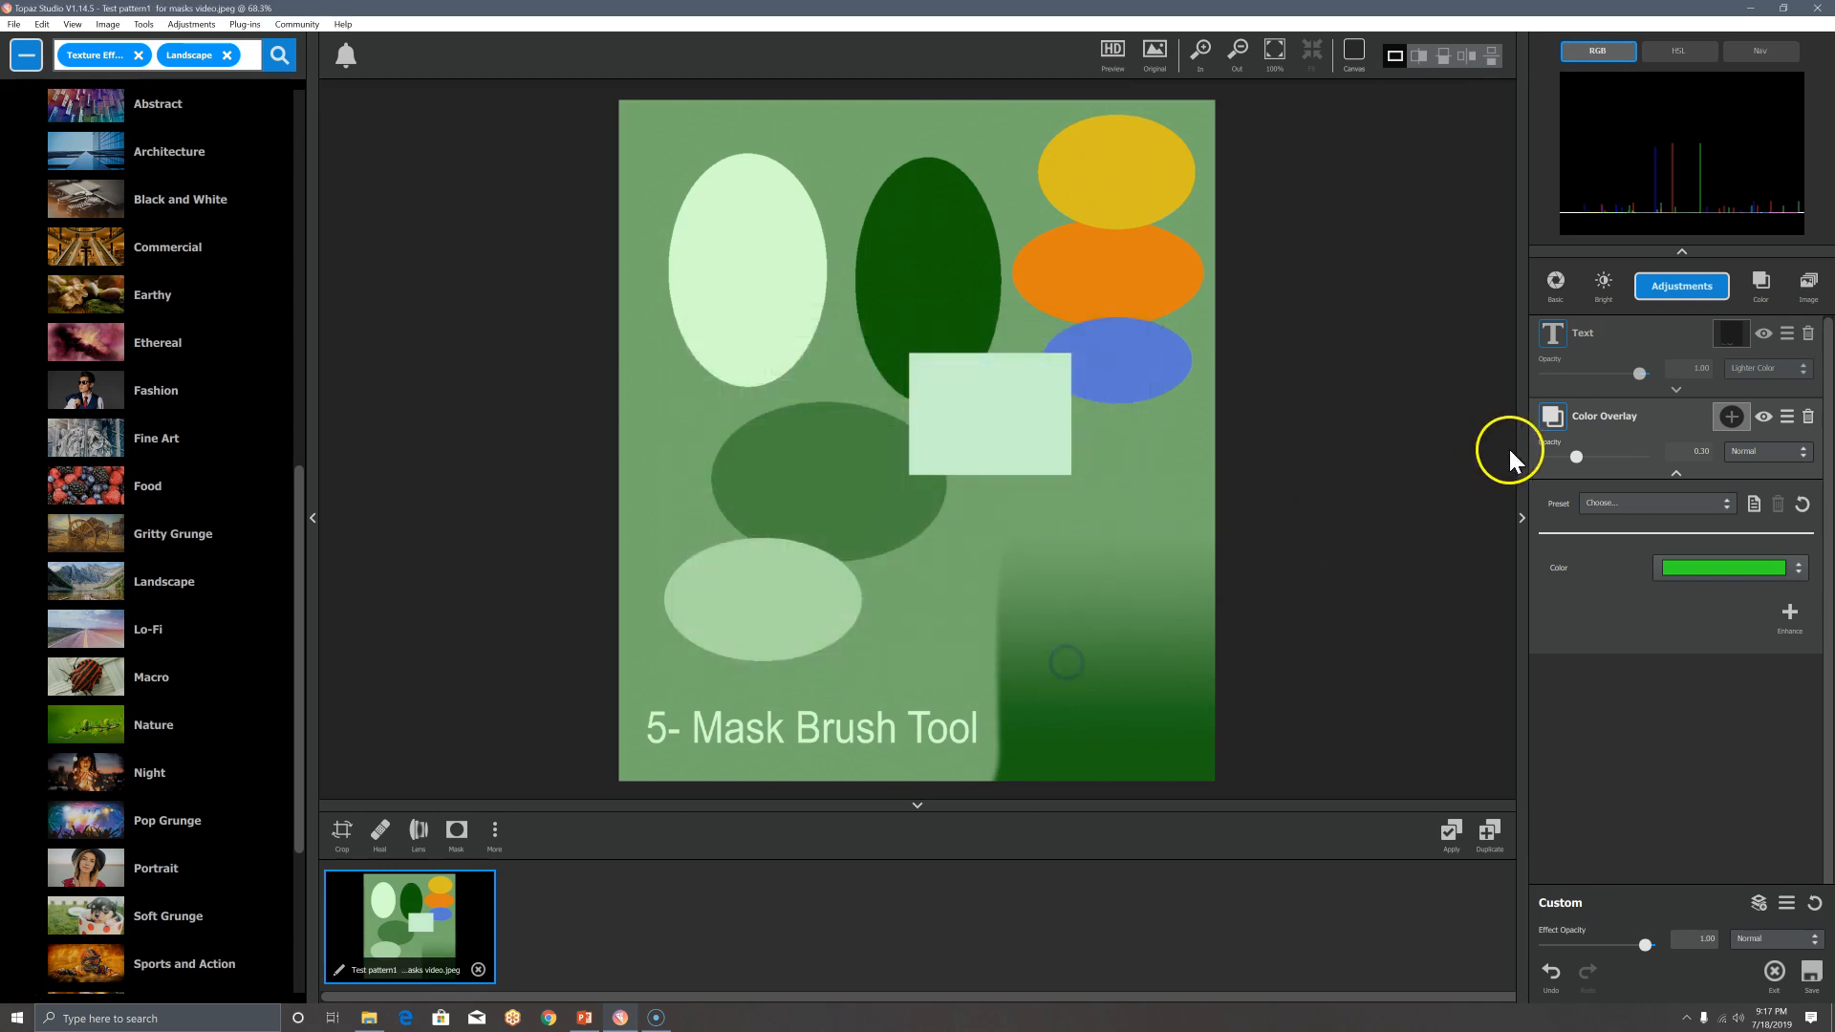
{"action": "left_click_drag", "start_coordinate": [1575, 459], "coordinate": [1650, 467]}
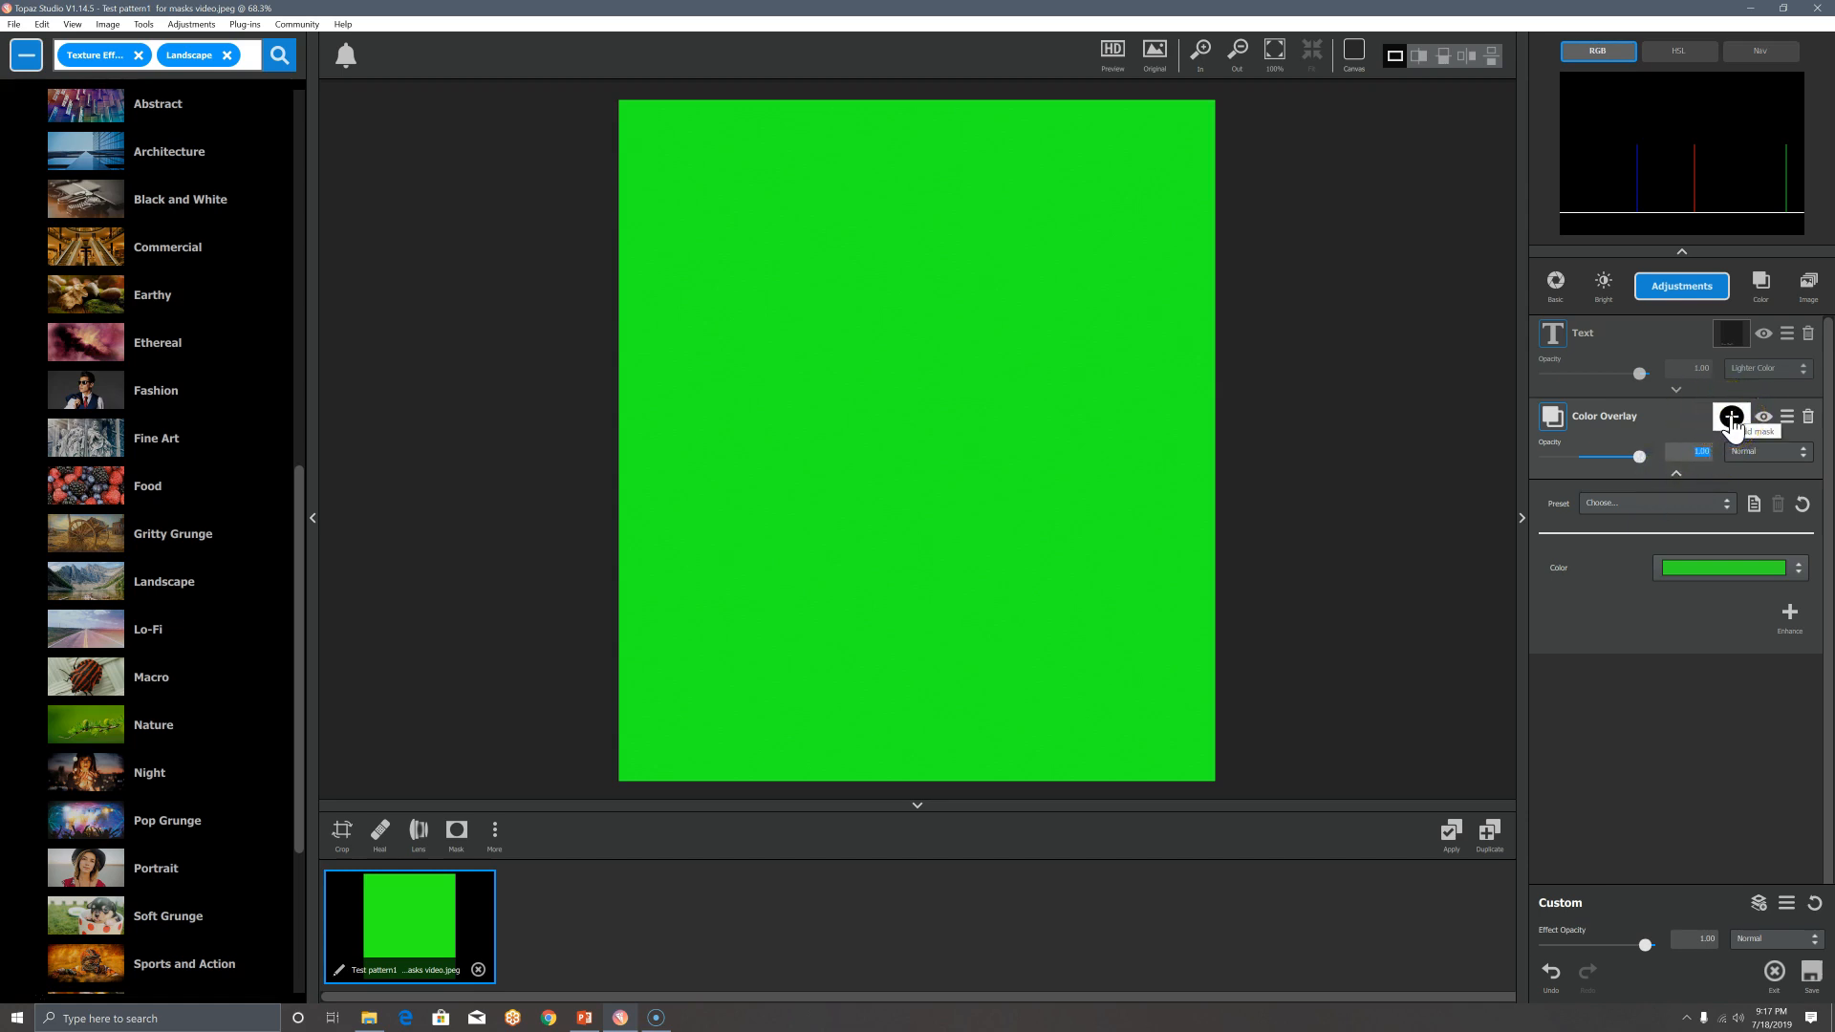
Step: Add a mask to the Color Overlay, invert it to black, and reopen the mask panel
{"action": "left_click", "coordinate": [1731, 418]}
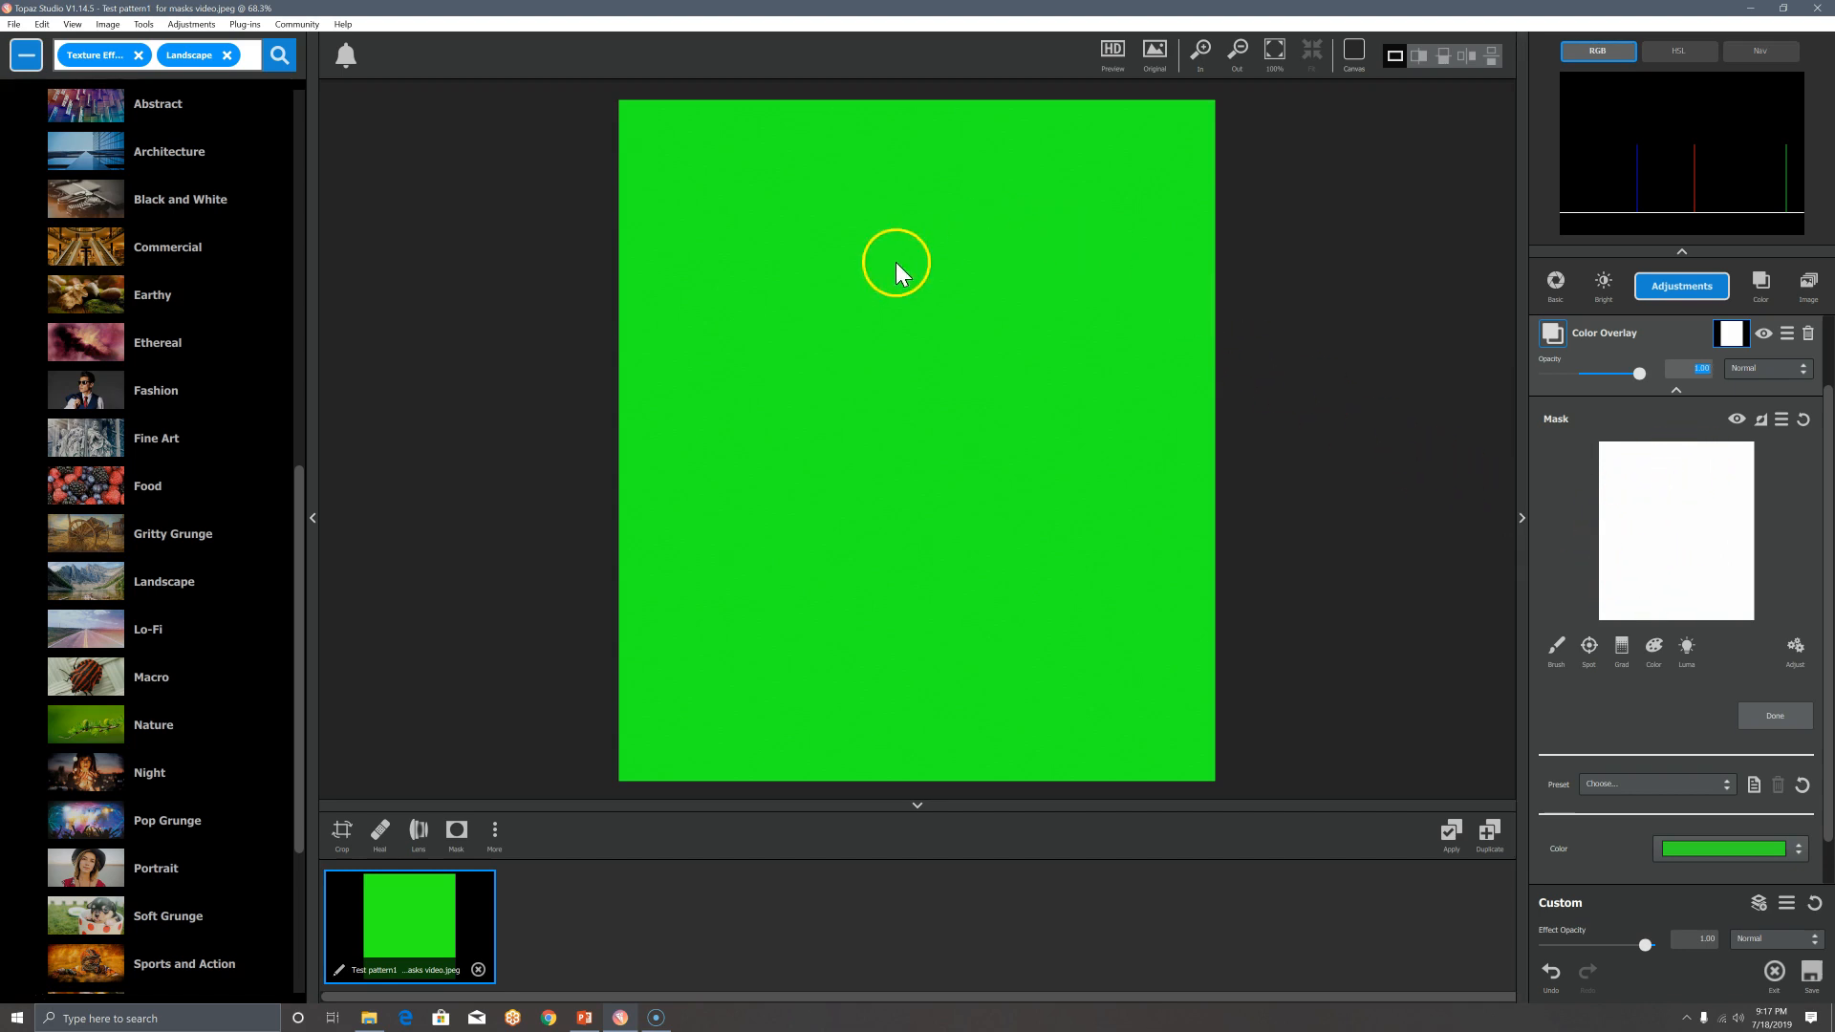
{"action": "left_click", "coordinate": [1761, 420]}
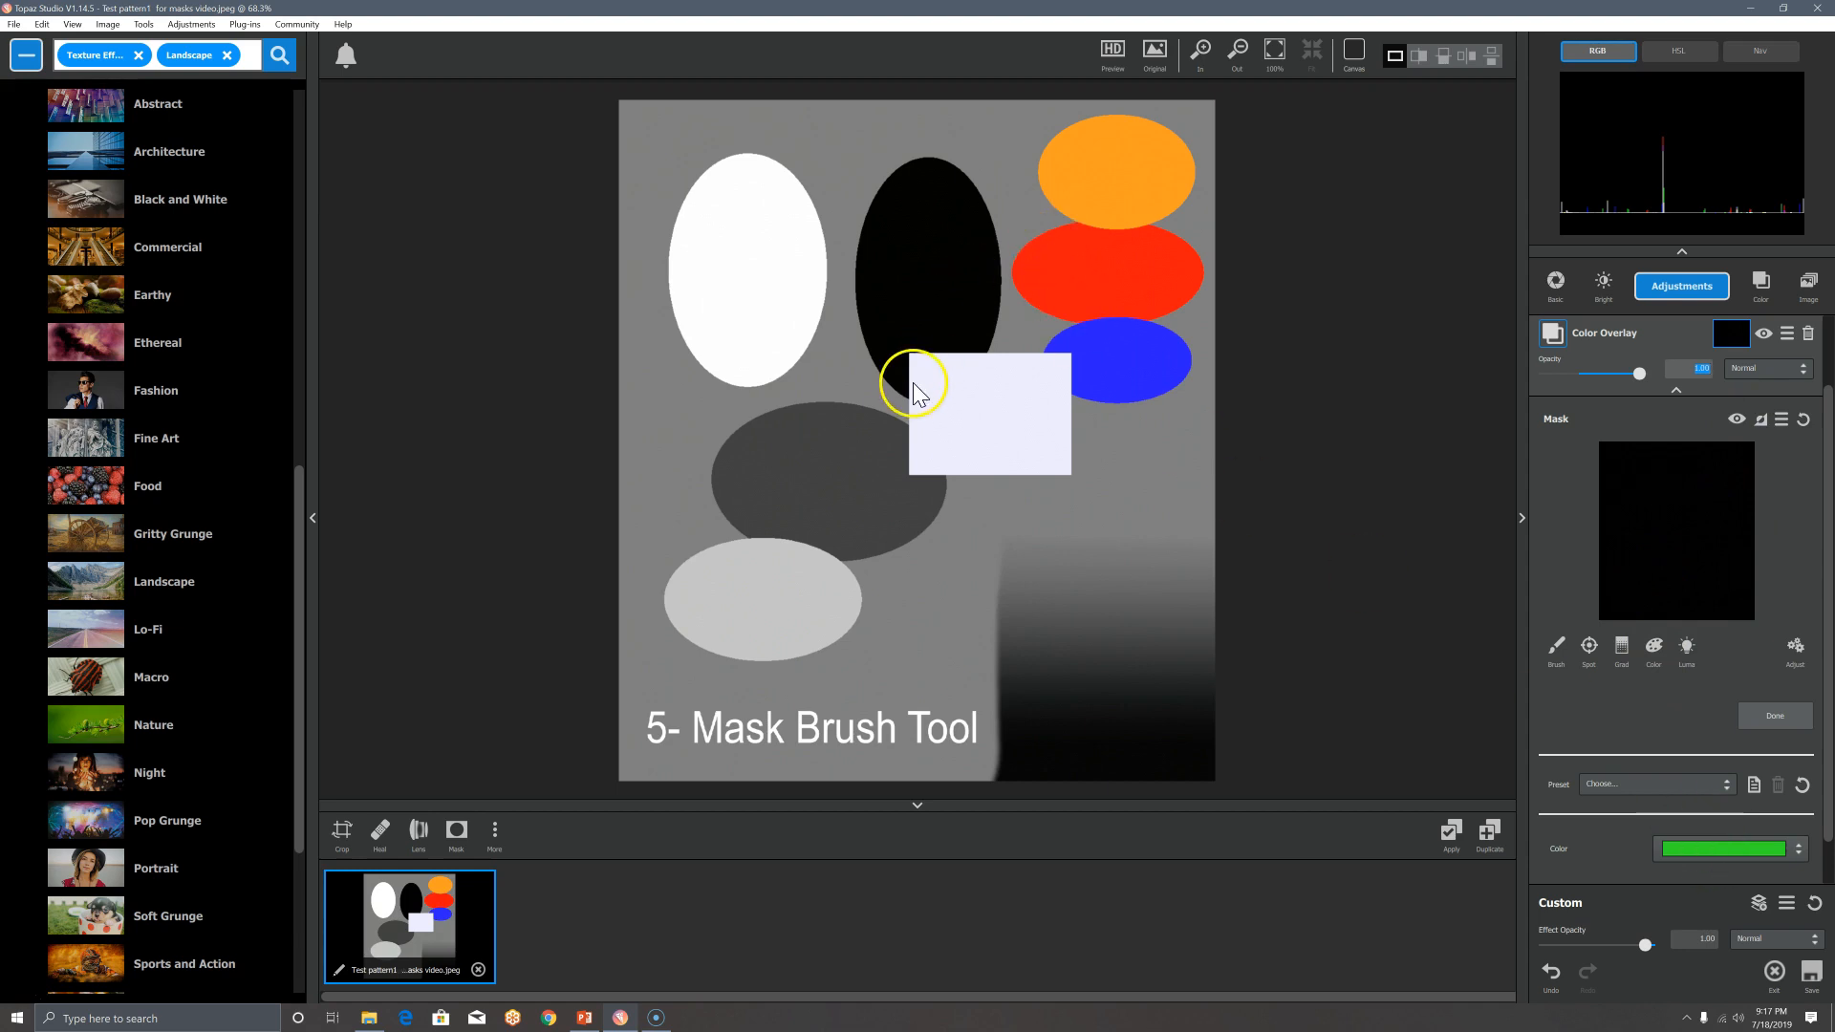
{"action": "left_click", "coordinate": [1763, 340]}
{"action": "left_click", "coordinate": [1768, 417]}
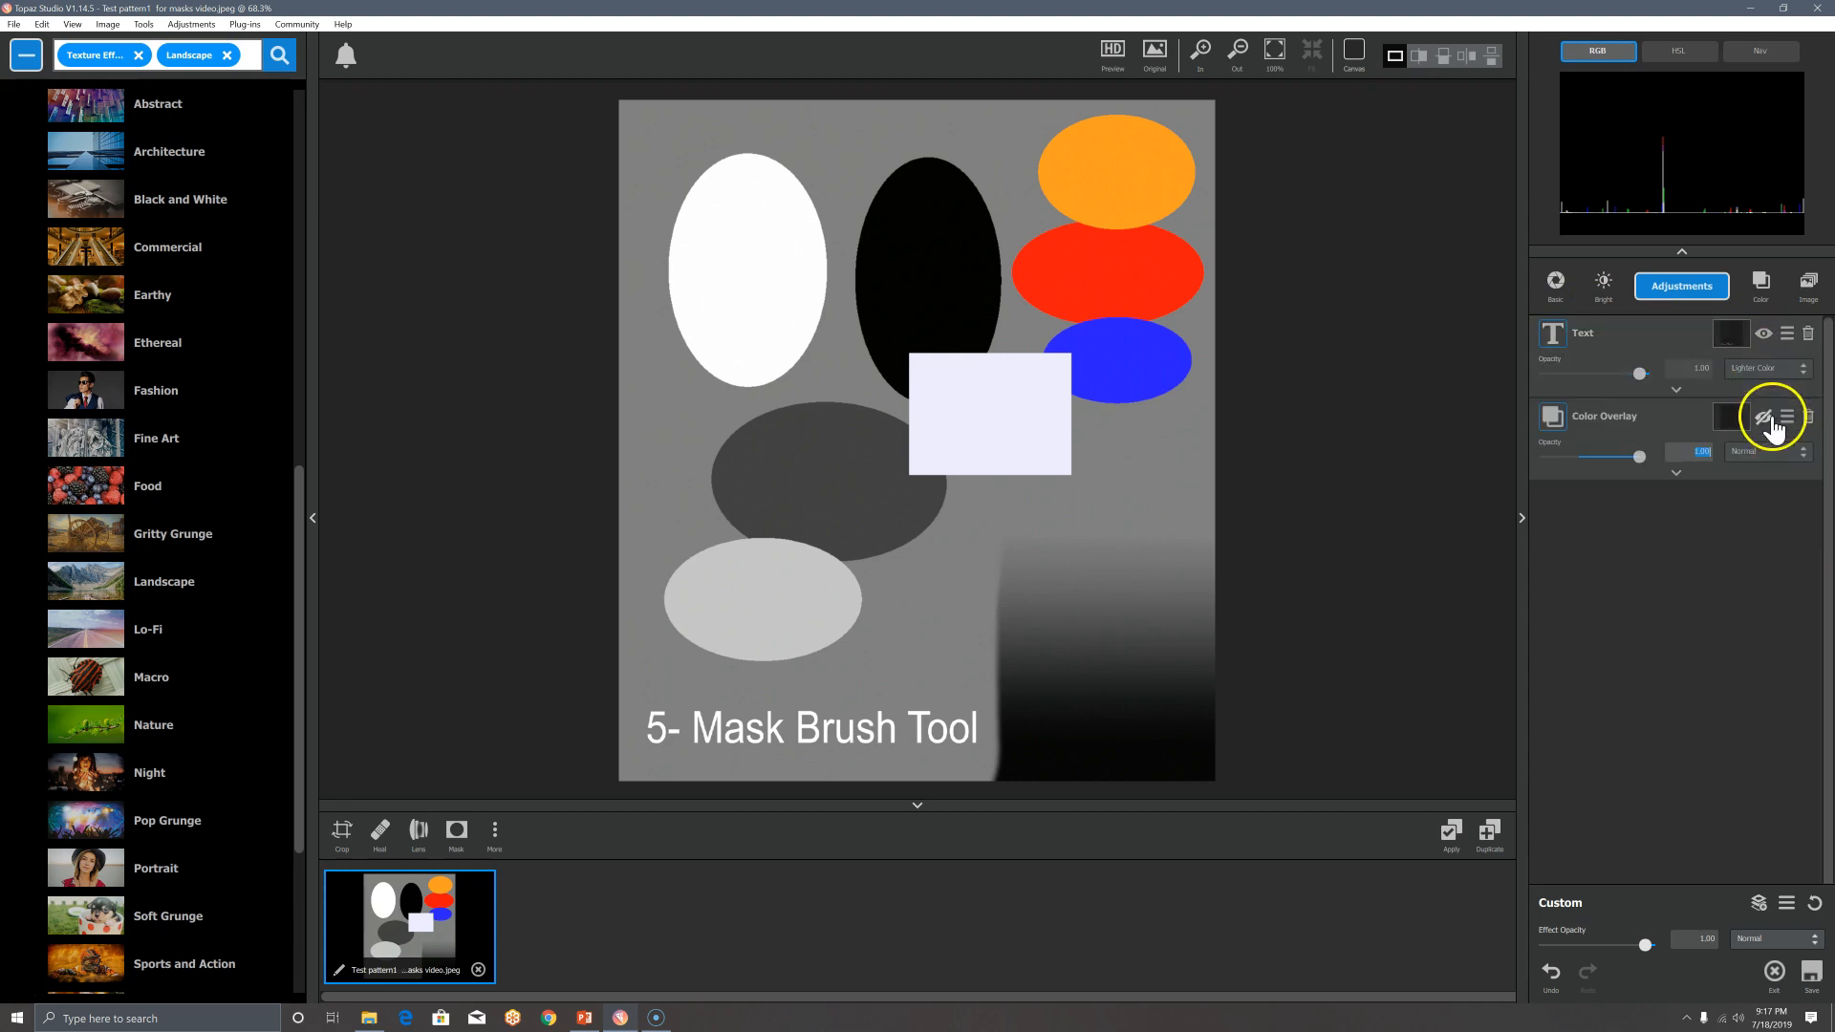
{"action": "left_click", "coordinate": [1677, 473]}
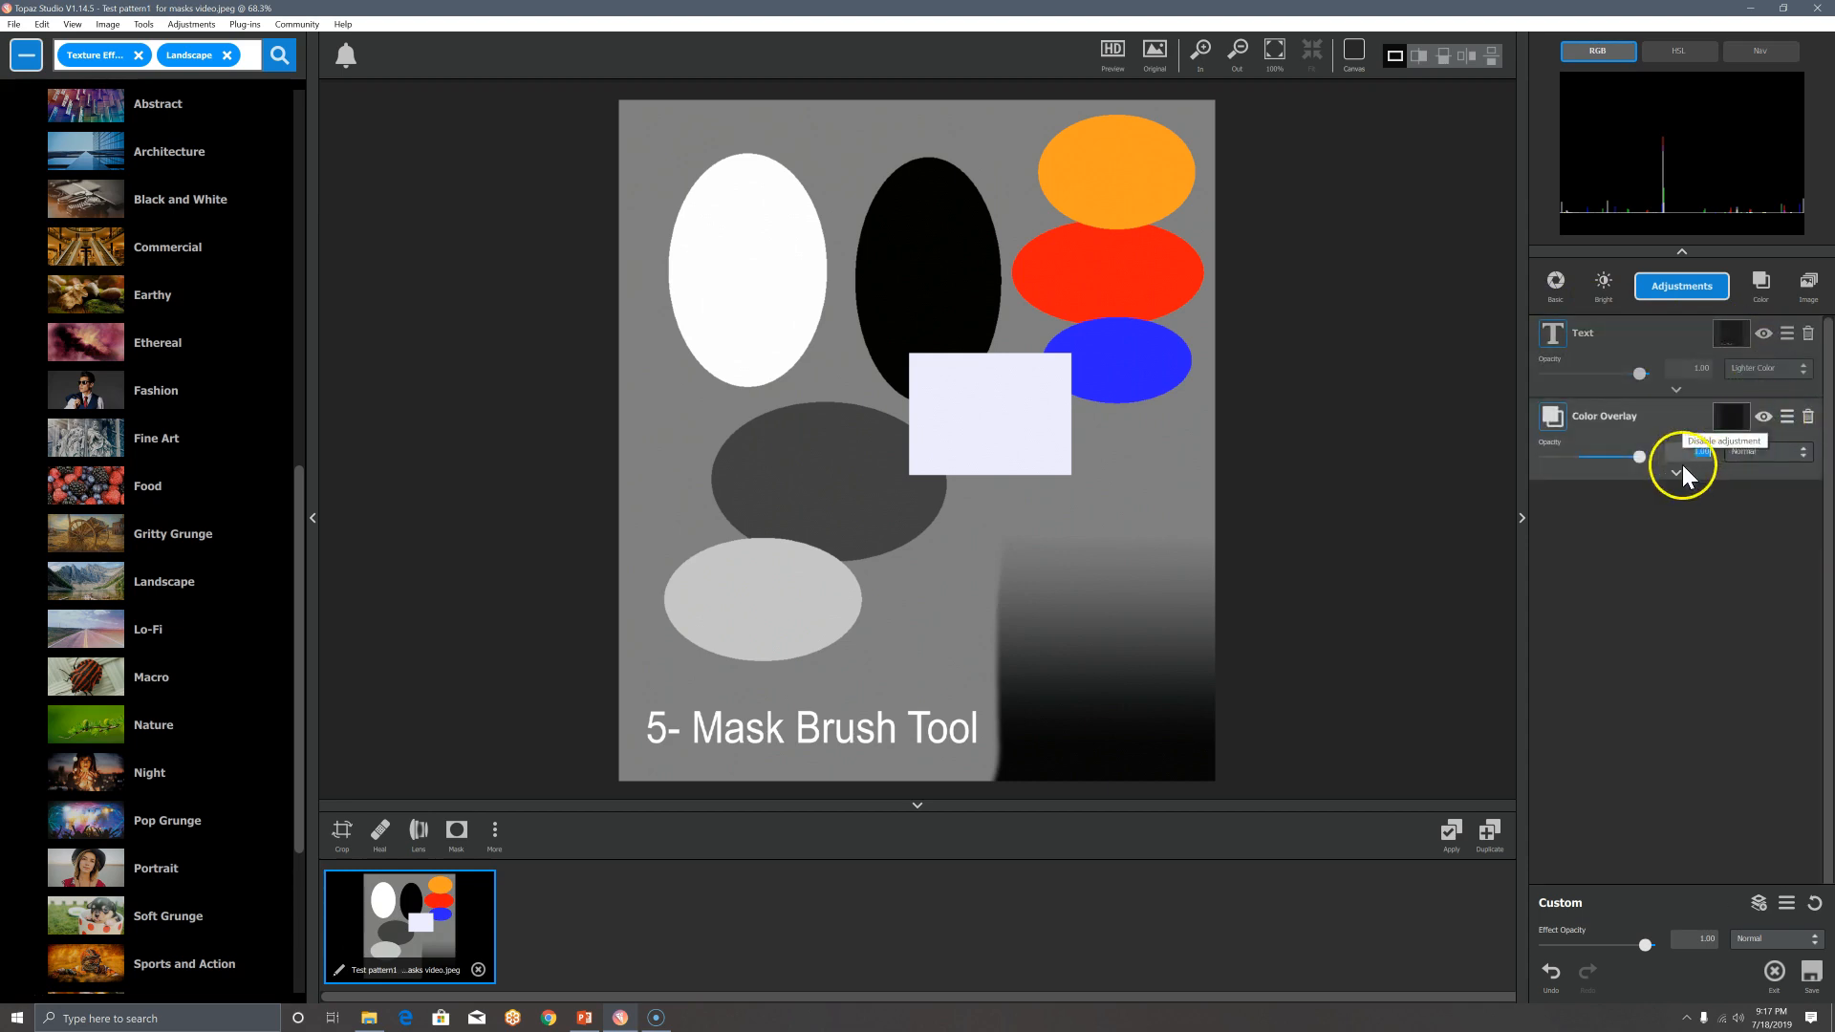
{"action": "left_click", "coordinate": [1721, 418]}
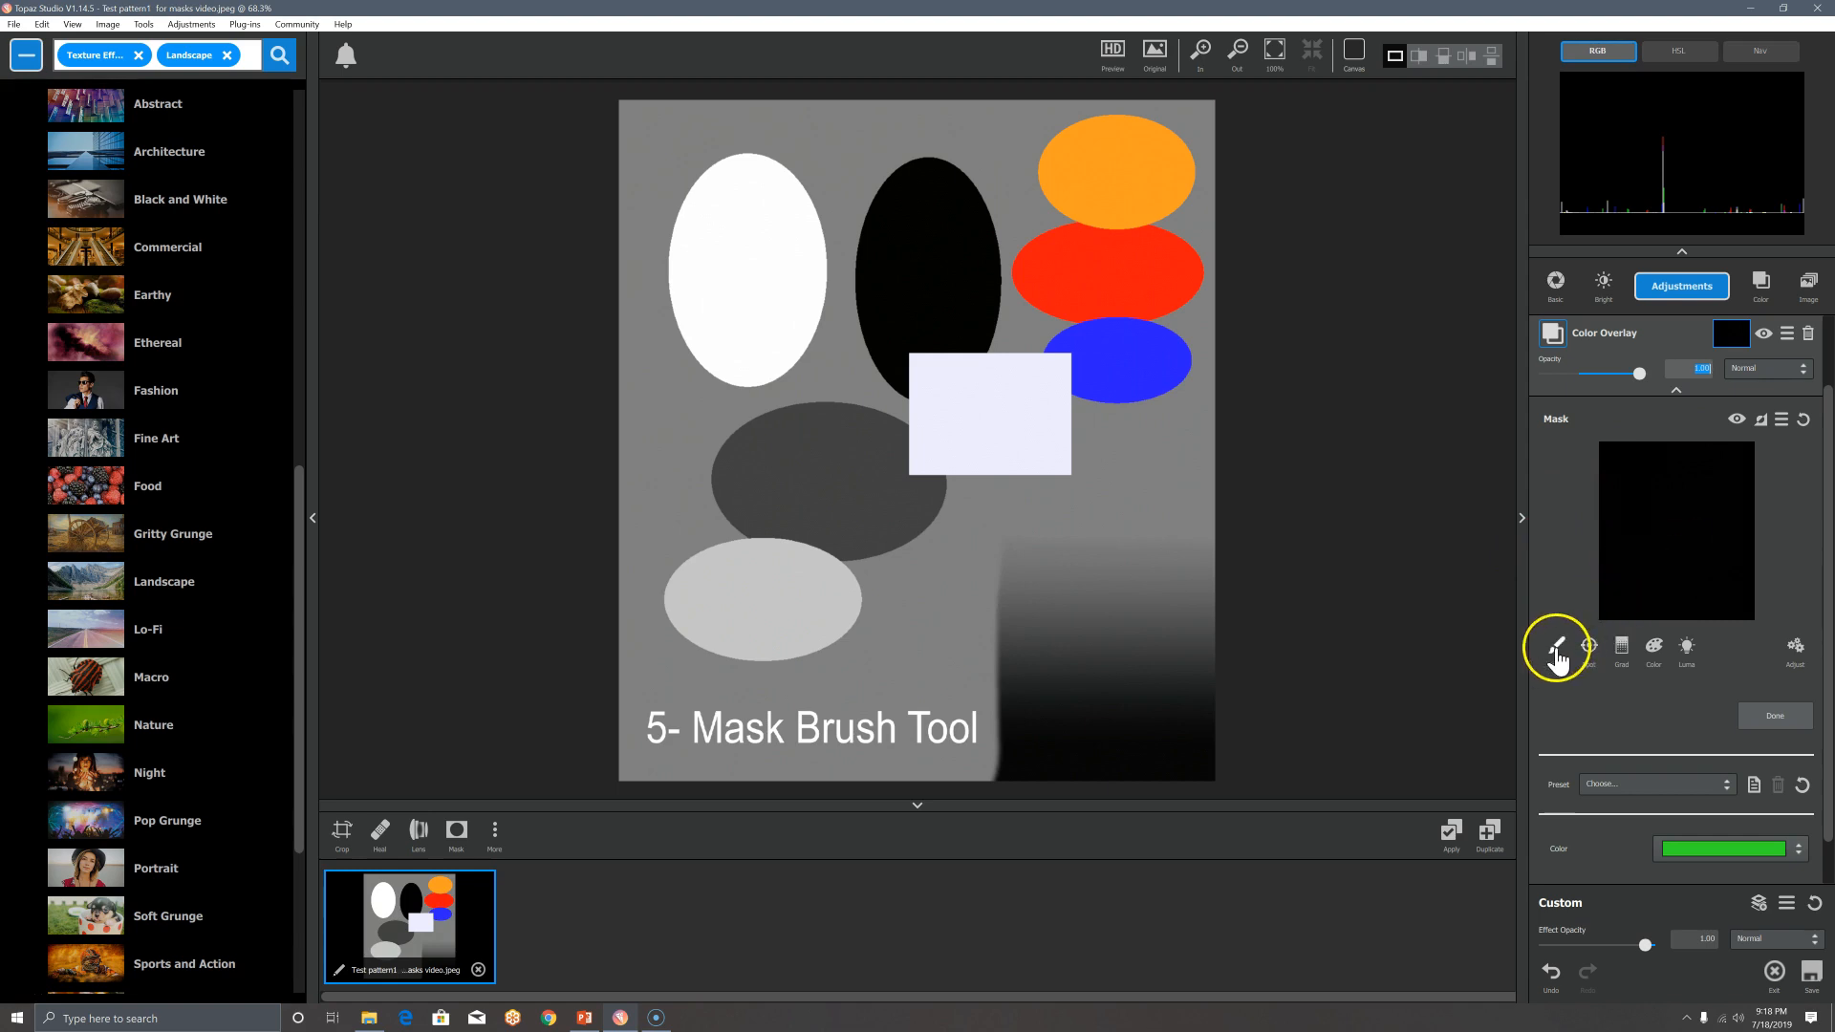
Step: Invert the mask back to white and try overlay opacity 0.29, then restore it to 0.99
{"action": "left_click", "coordinate": [1762, 421]}
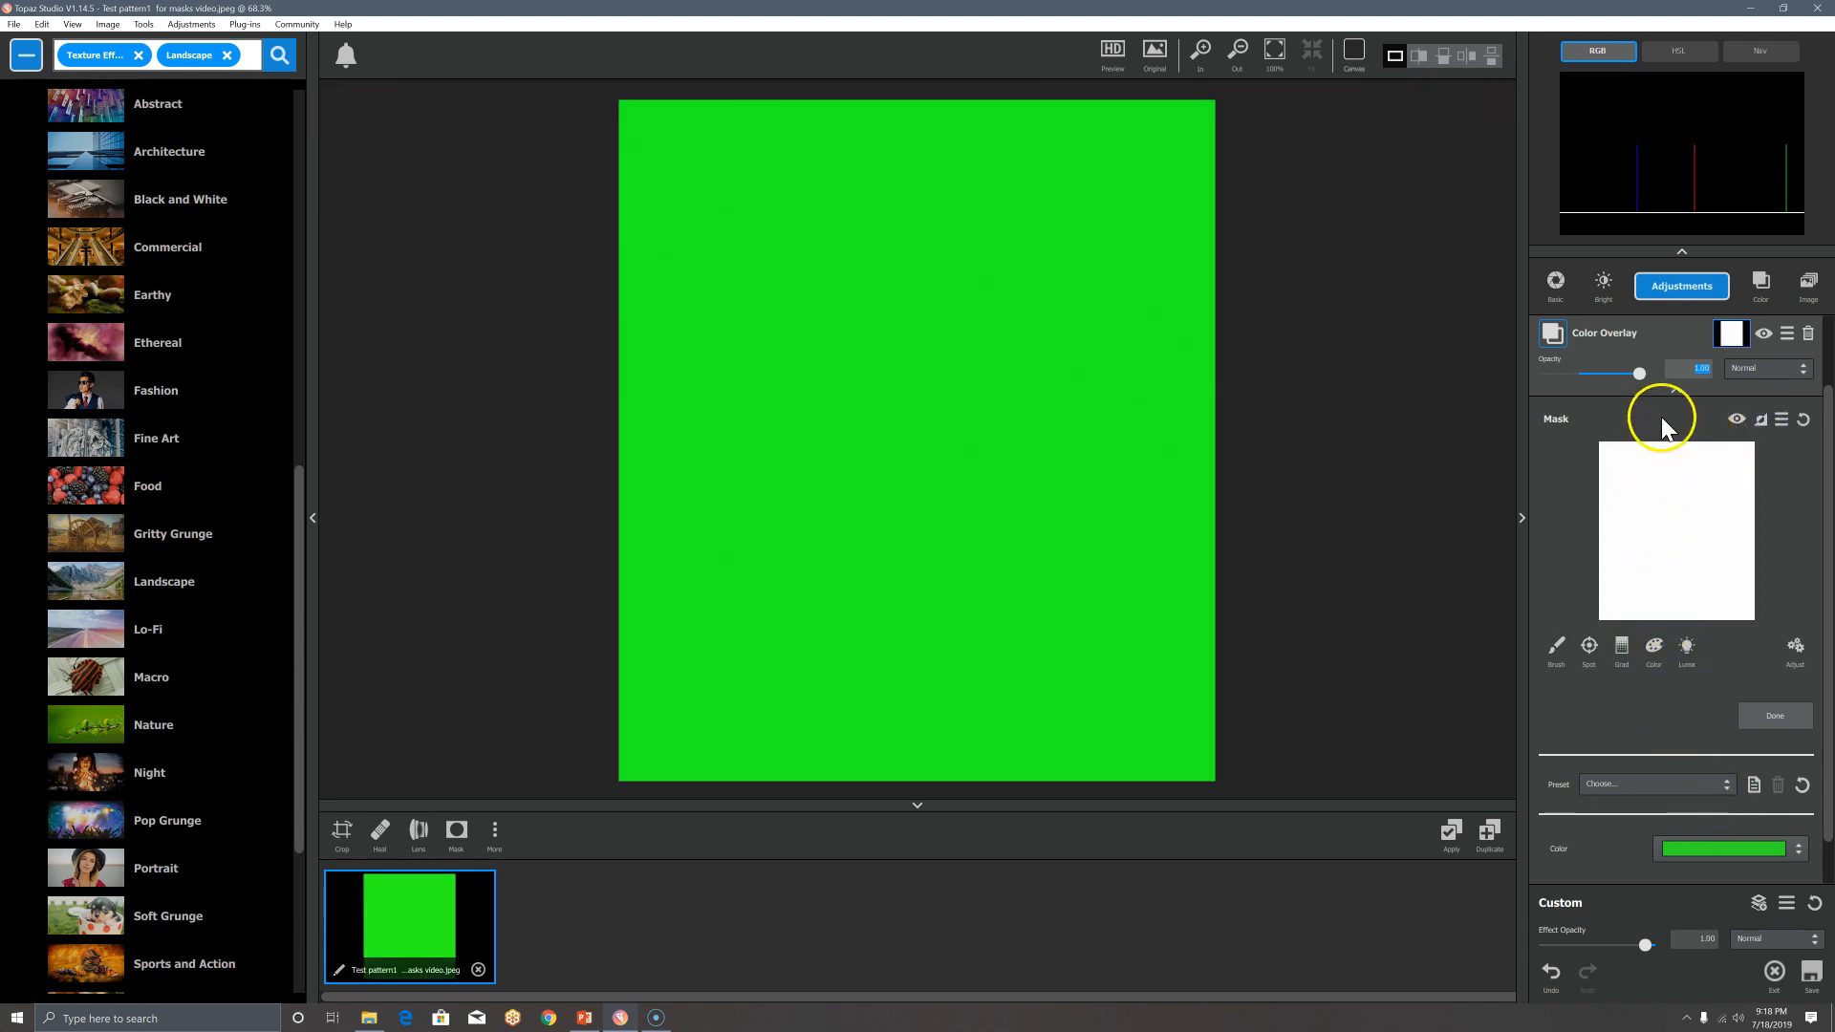
{"action": "left_click", "coordinate": [1637, 373]}
{"action": "left_click_drag", "start_coordinate": [1636, 371], "coordinate": [1574, 378]}
{"action": "left_click", "coordinate": [1564, 656]}
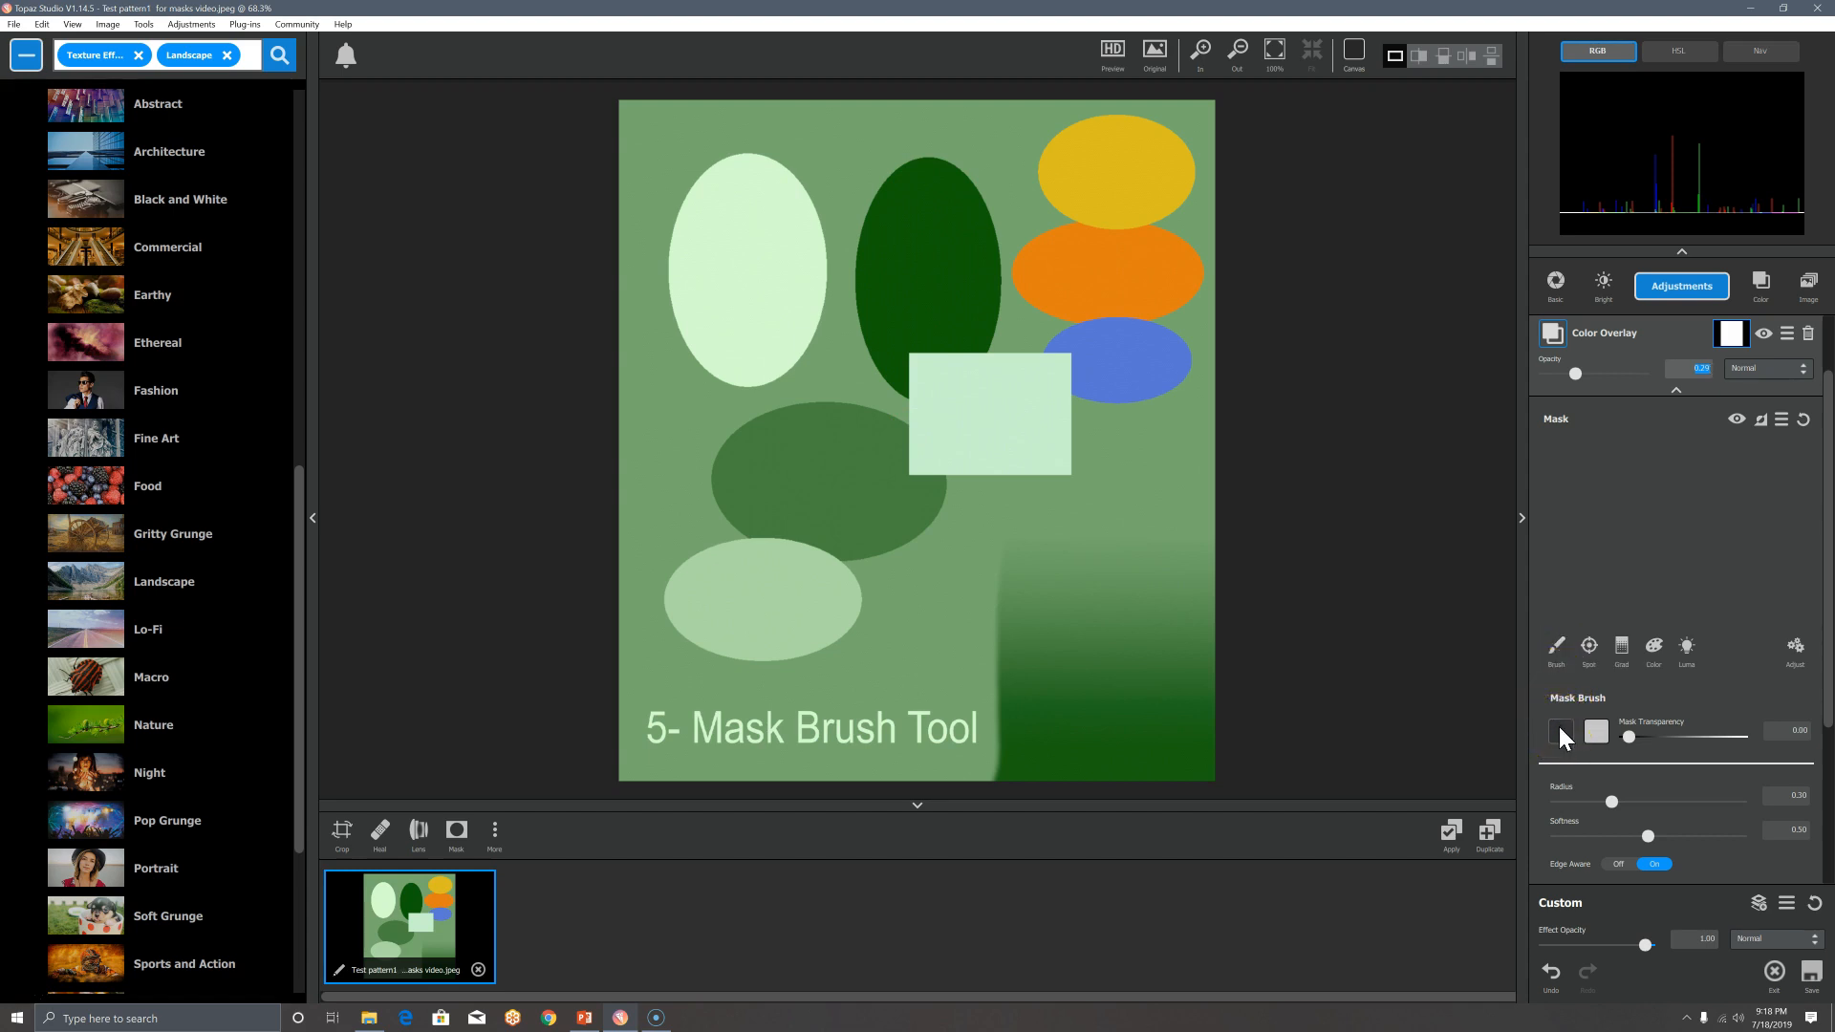
{"action": "left_click_drag", "start_coordinate": [1573, 371], "coordinate": [1643, 371]}
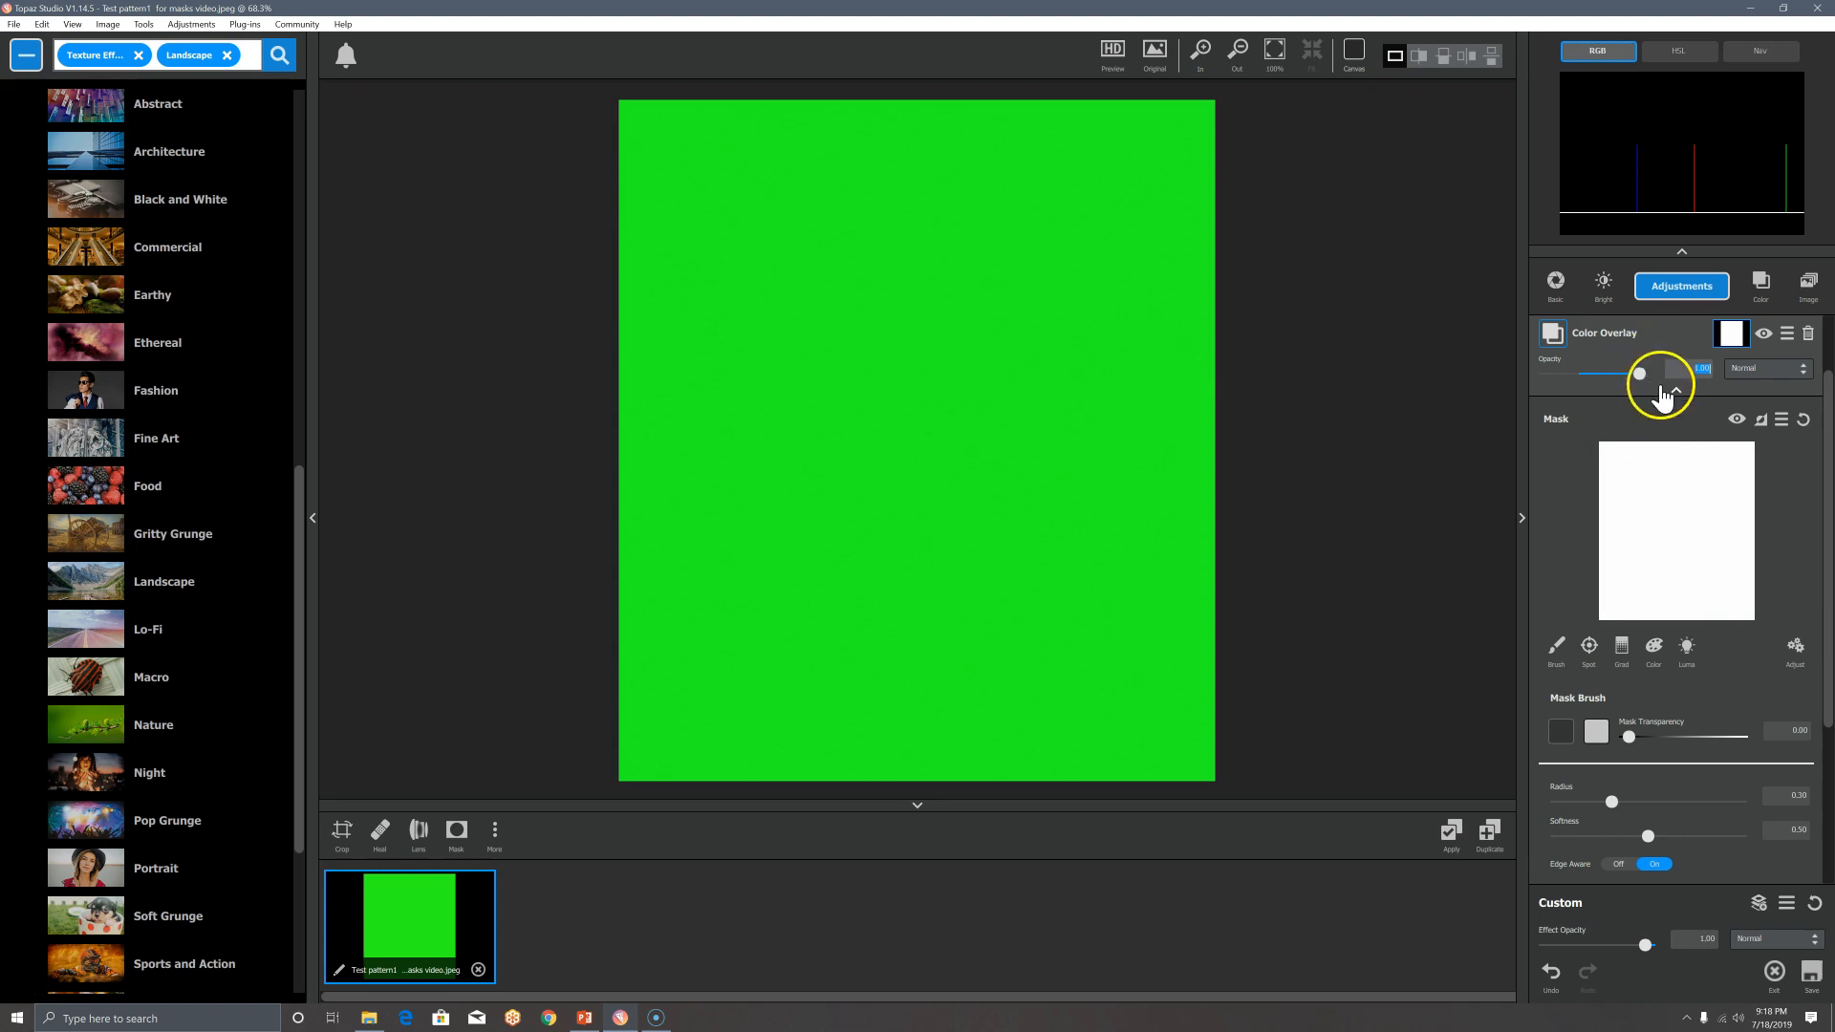
Step: Re-invert the mask to black and bring up the Mask Brush (radius 0.30, softness 0.50)
{"action": "left_click", "coordinate": [1761, 422]}
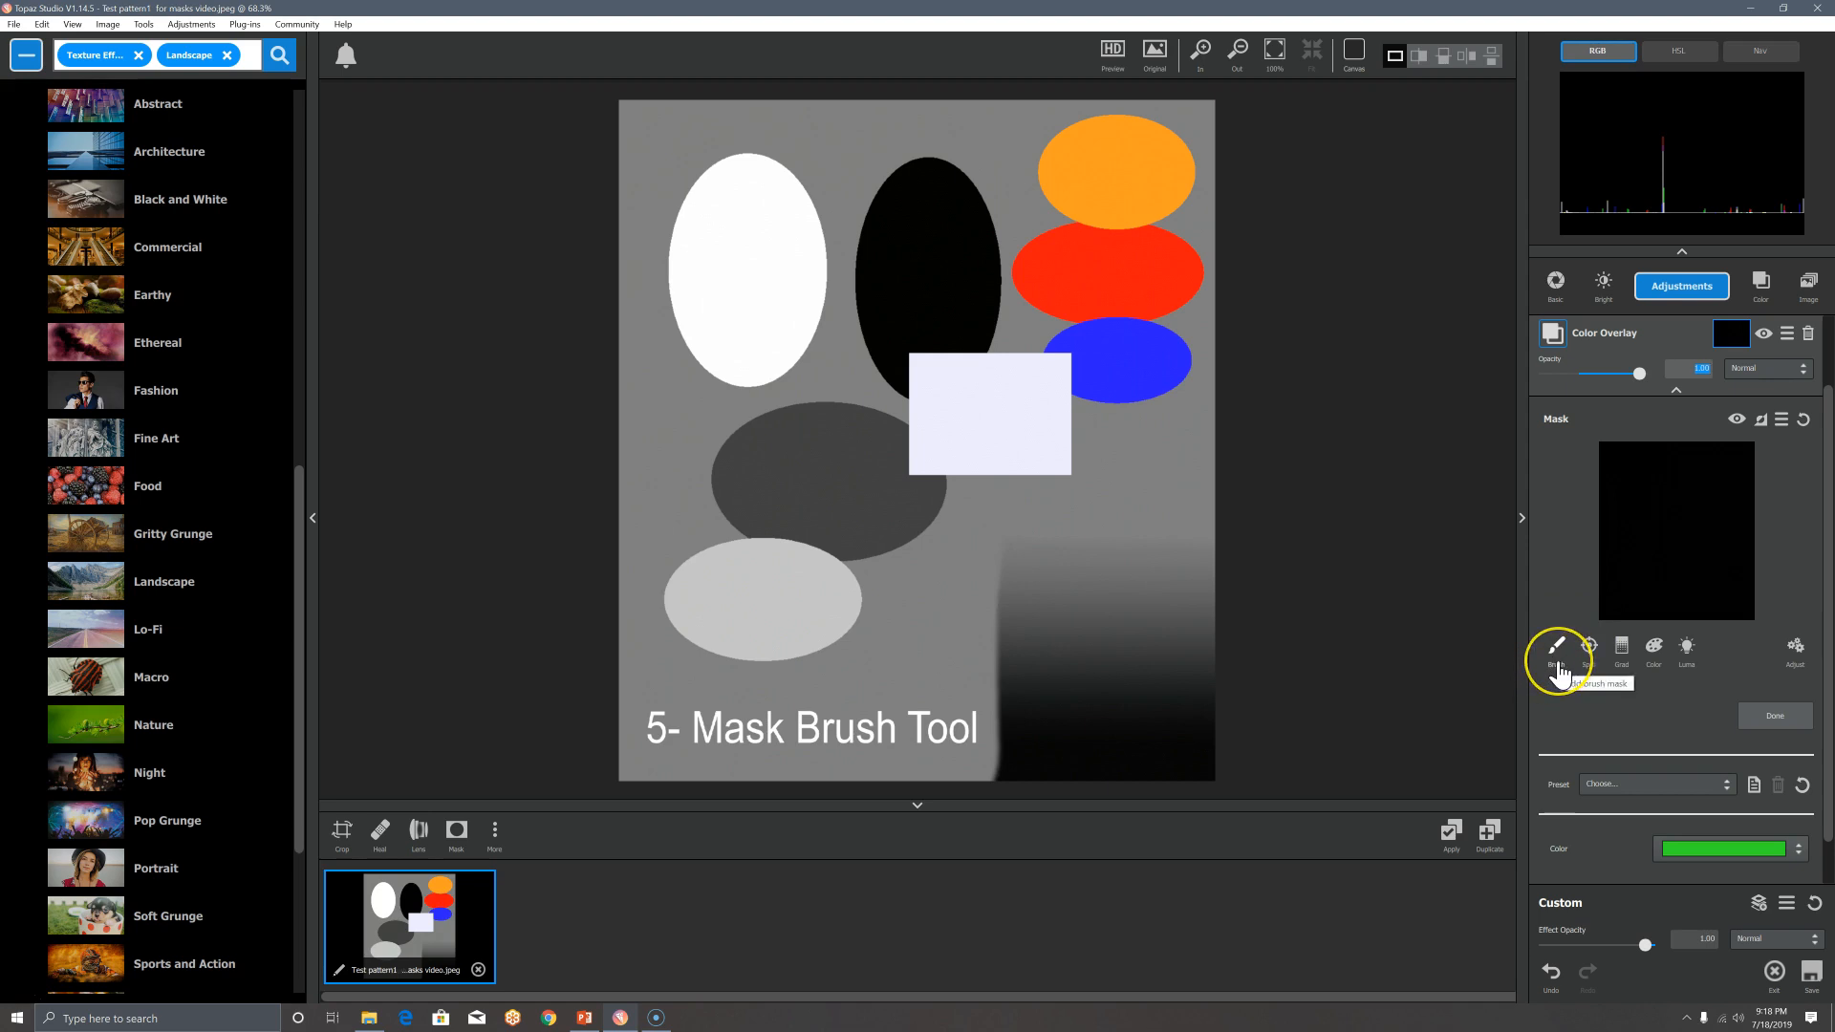
{"action": "left_click", "coordinate": [1558, 667]}
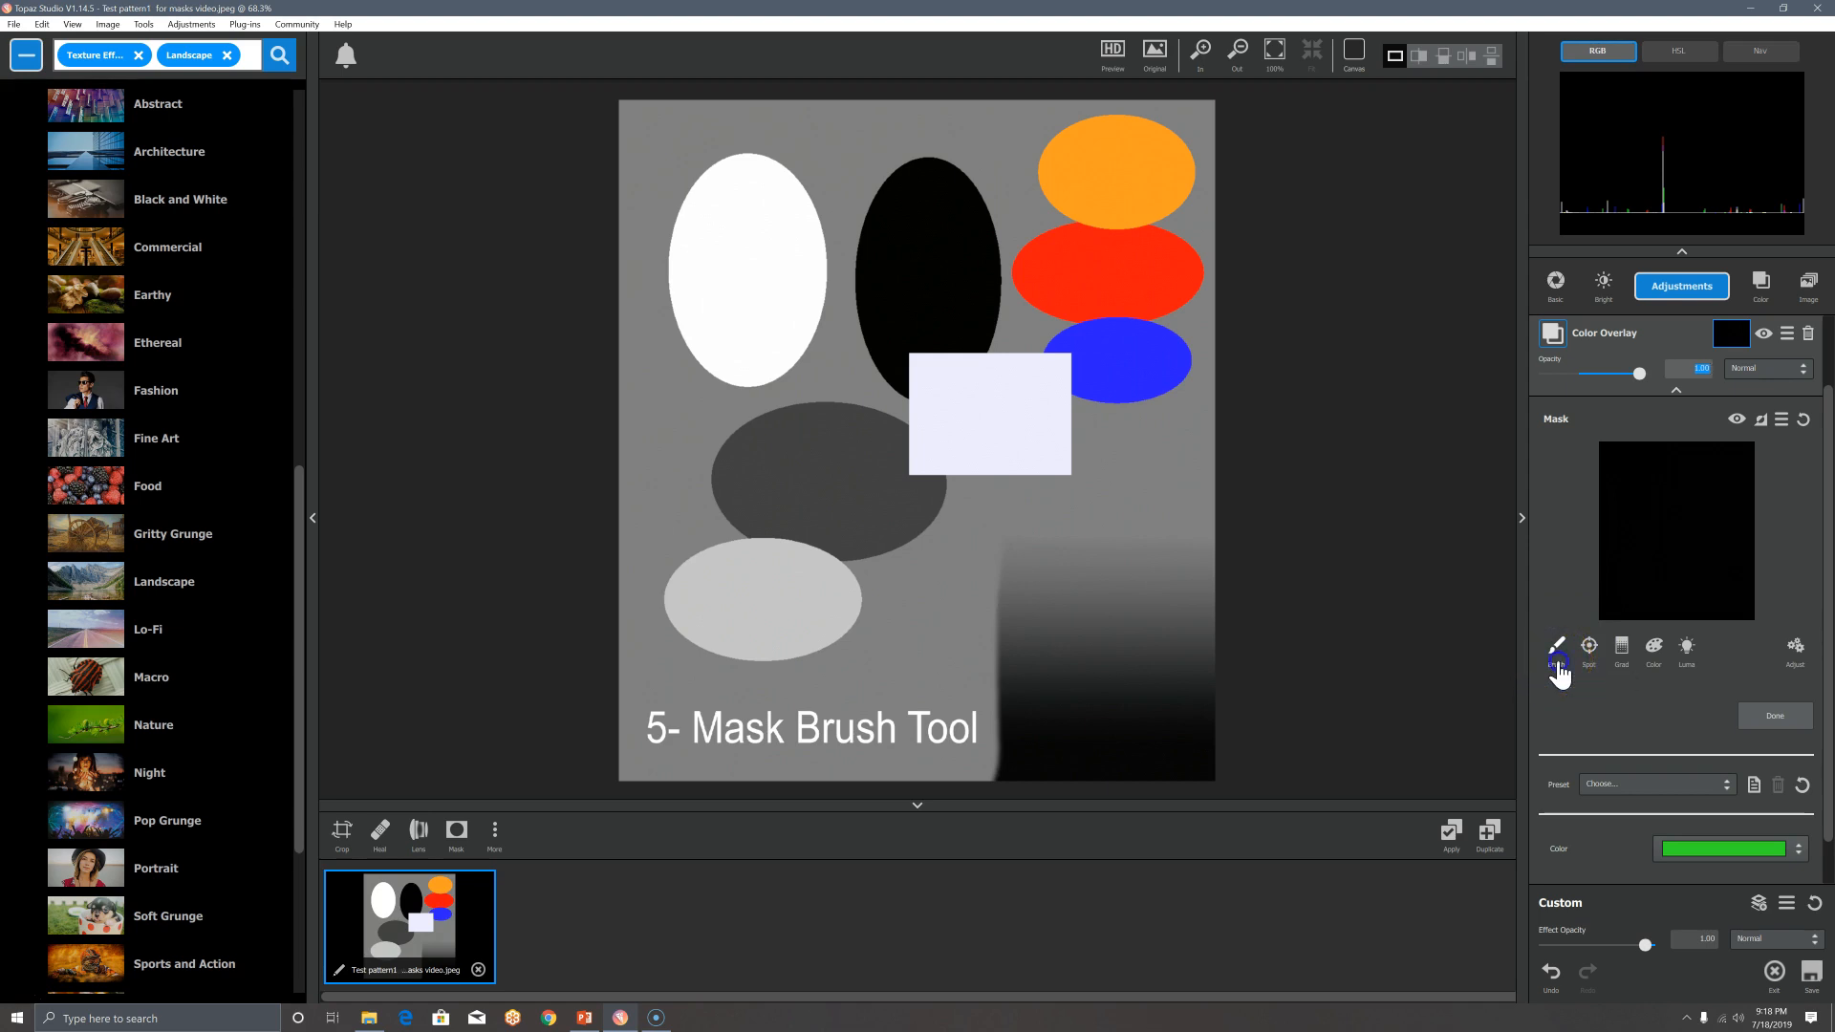
{"action": "left_click", "coordinate": [1559, 696]}
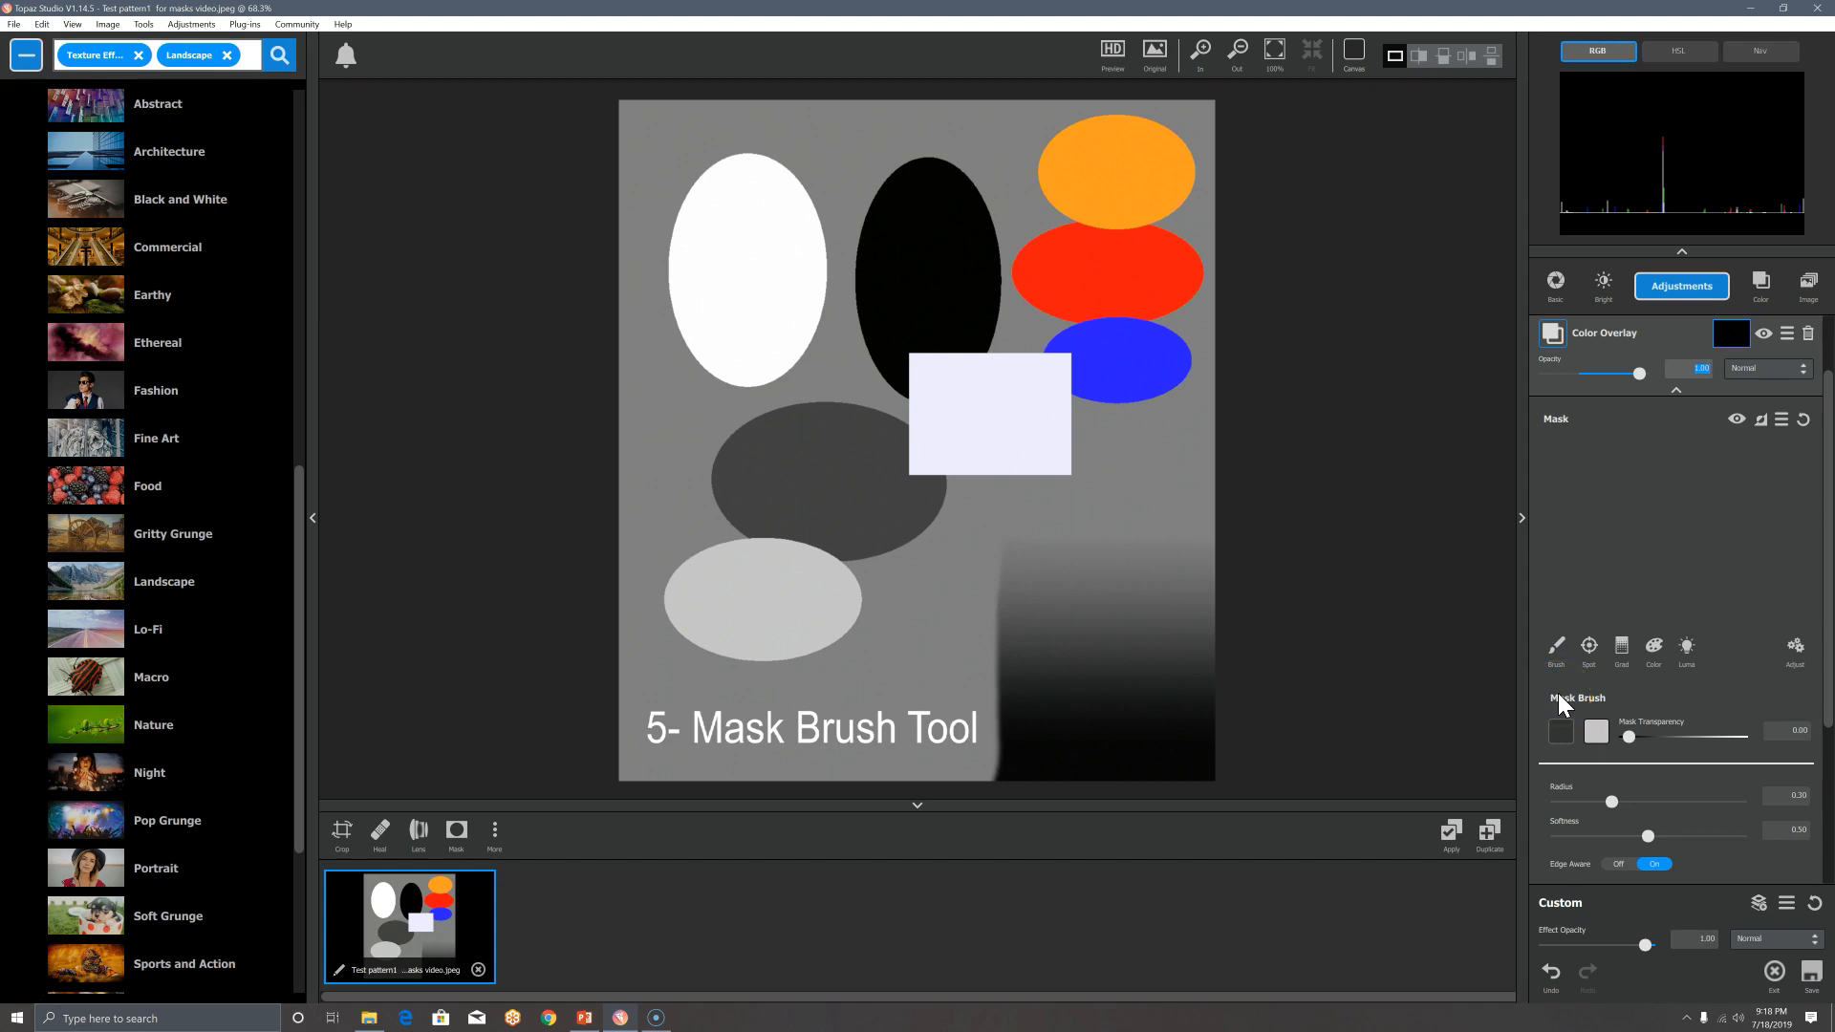
Step: Pick the light swatch so the brush's Mask Transparency reads 1.00
{"action": "left_click", "coordinate": [1595, 733]}
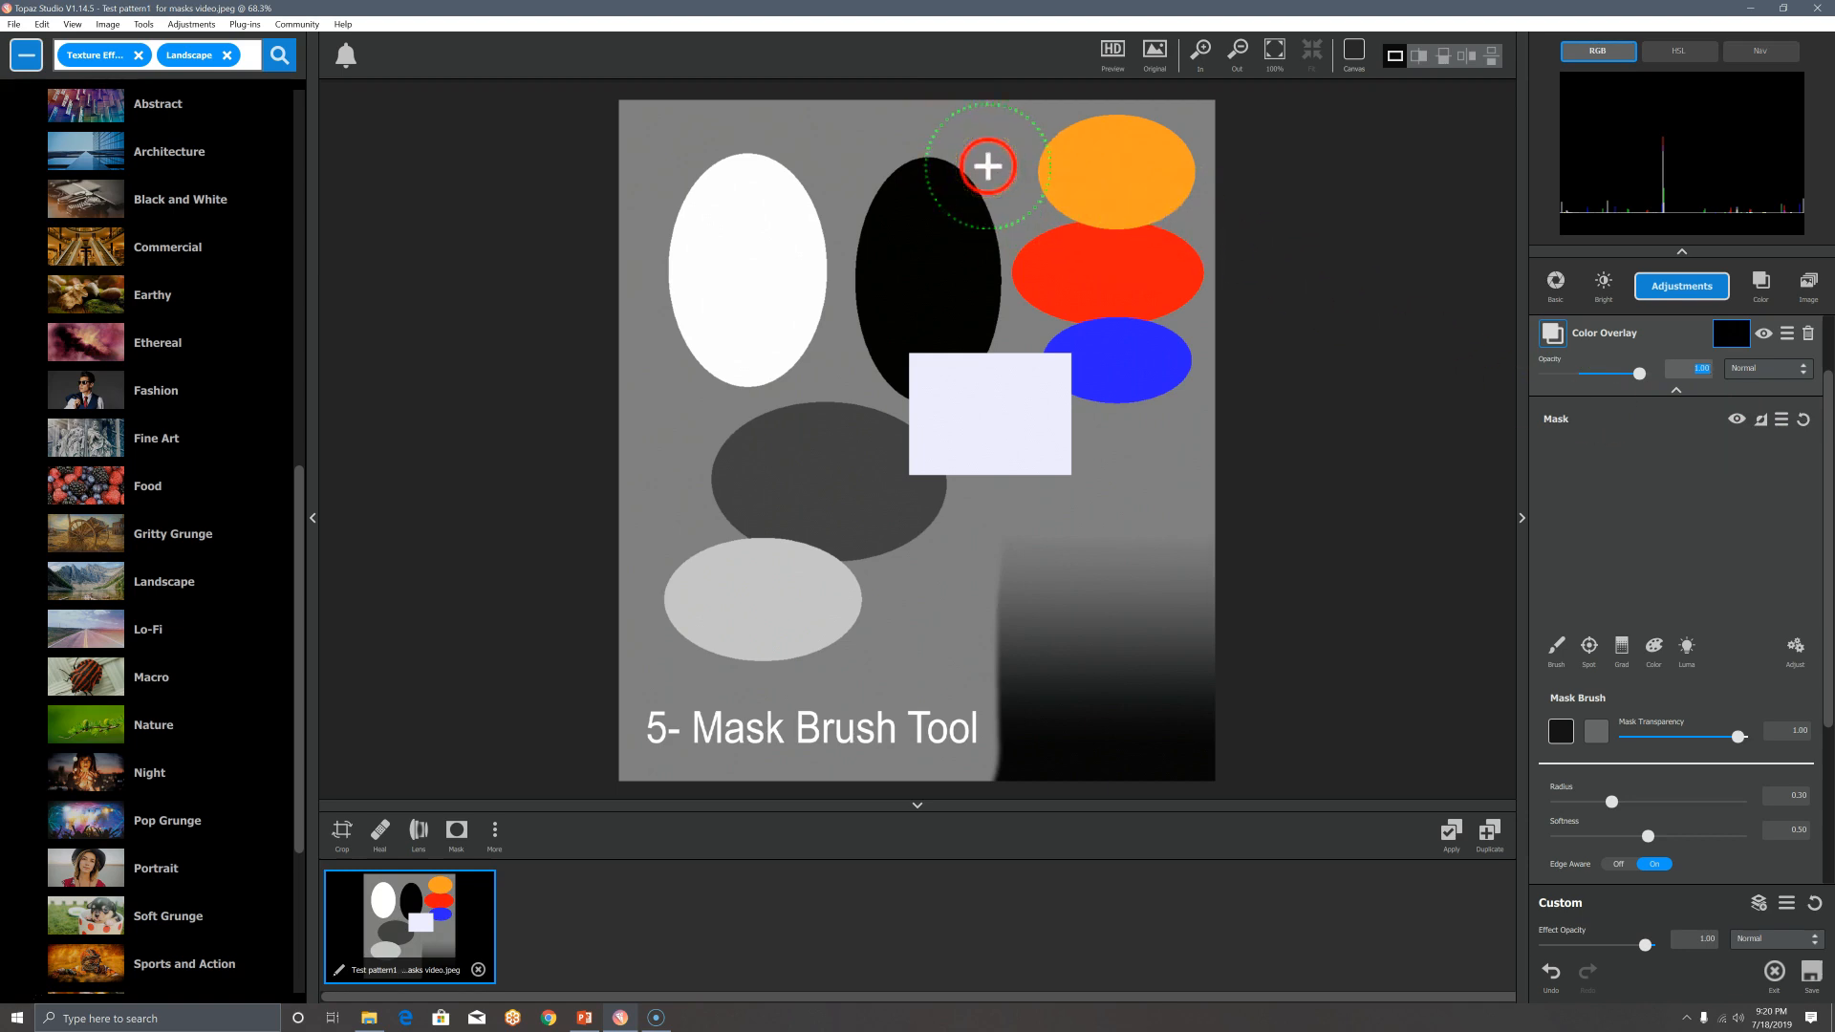
Step: Paint a green arc over the top of the black ellipse, then drop Mask Transparency to 0.00
{"action": "mouse_move", "coordinate": [987, 167]}
{"action": "left_mouse_down"}
{"action": "mouse_move", "coordinate": [944, 140]}
{"action": "mouse_move", "coordinate": [879, 156]}
{"action": "left_mouse_up"}
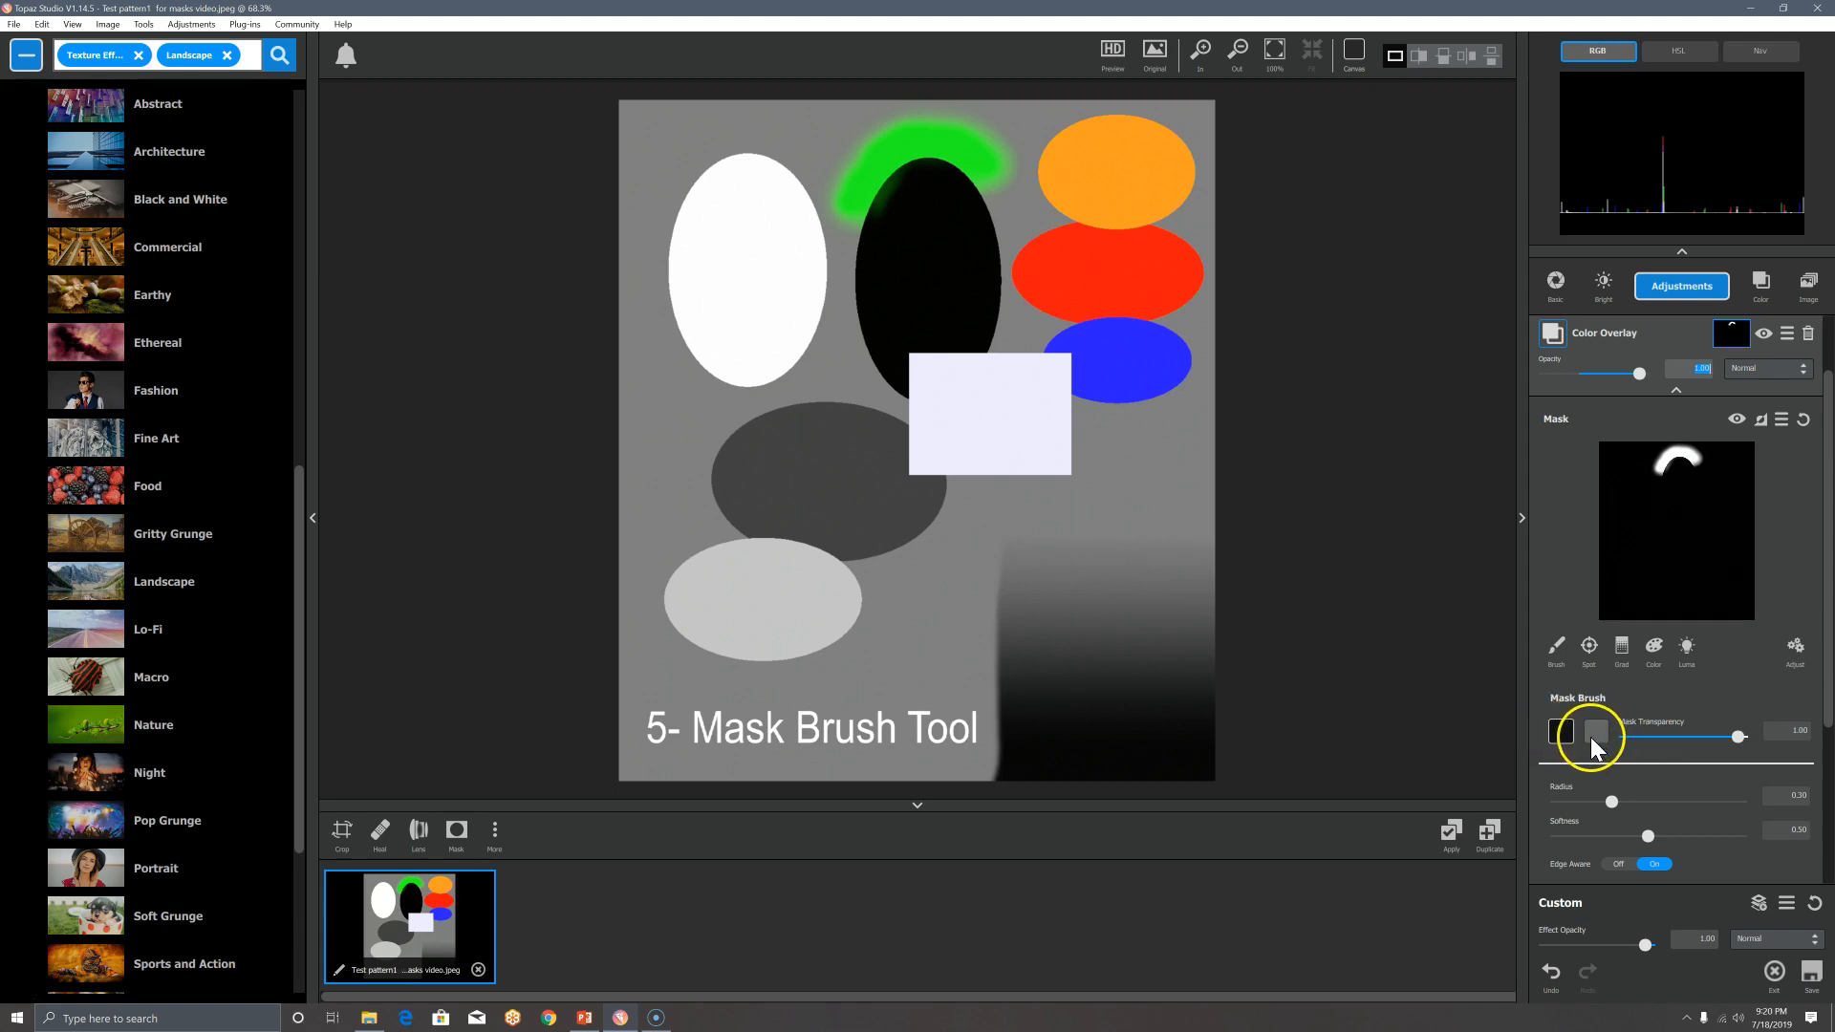
{"action": "left_click", "coordinate": [1561, 733]}
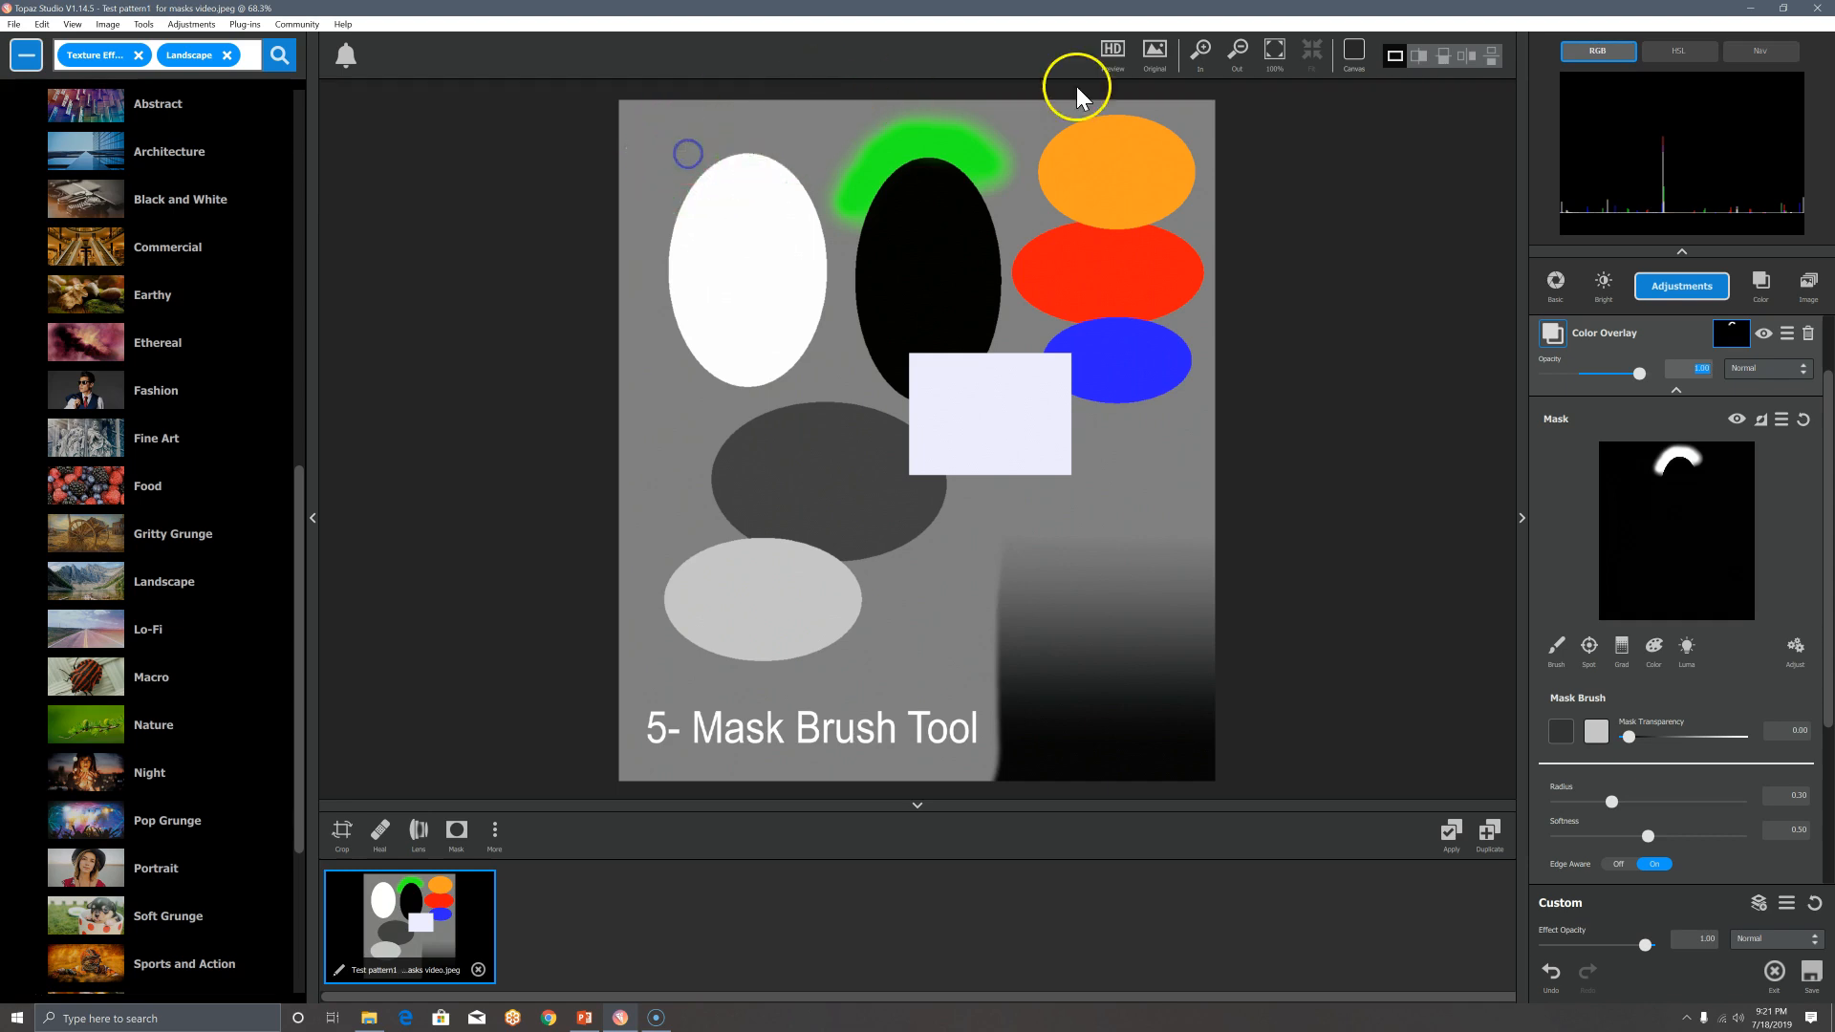
Step: At Mask Transparency 1.00, paint green along the white ellipse's top and left side
{"action": "left_click", "coordinate": [1596, 731]}
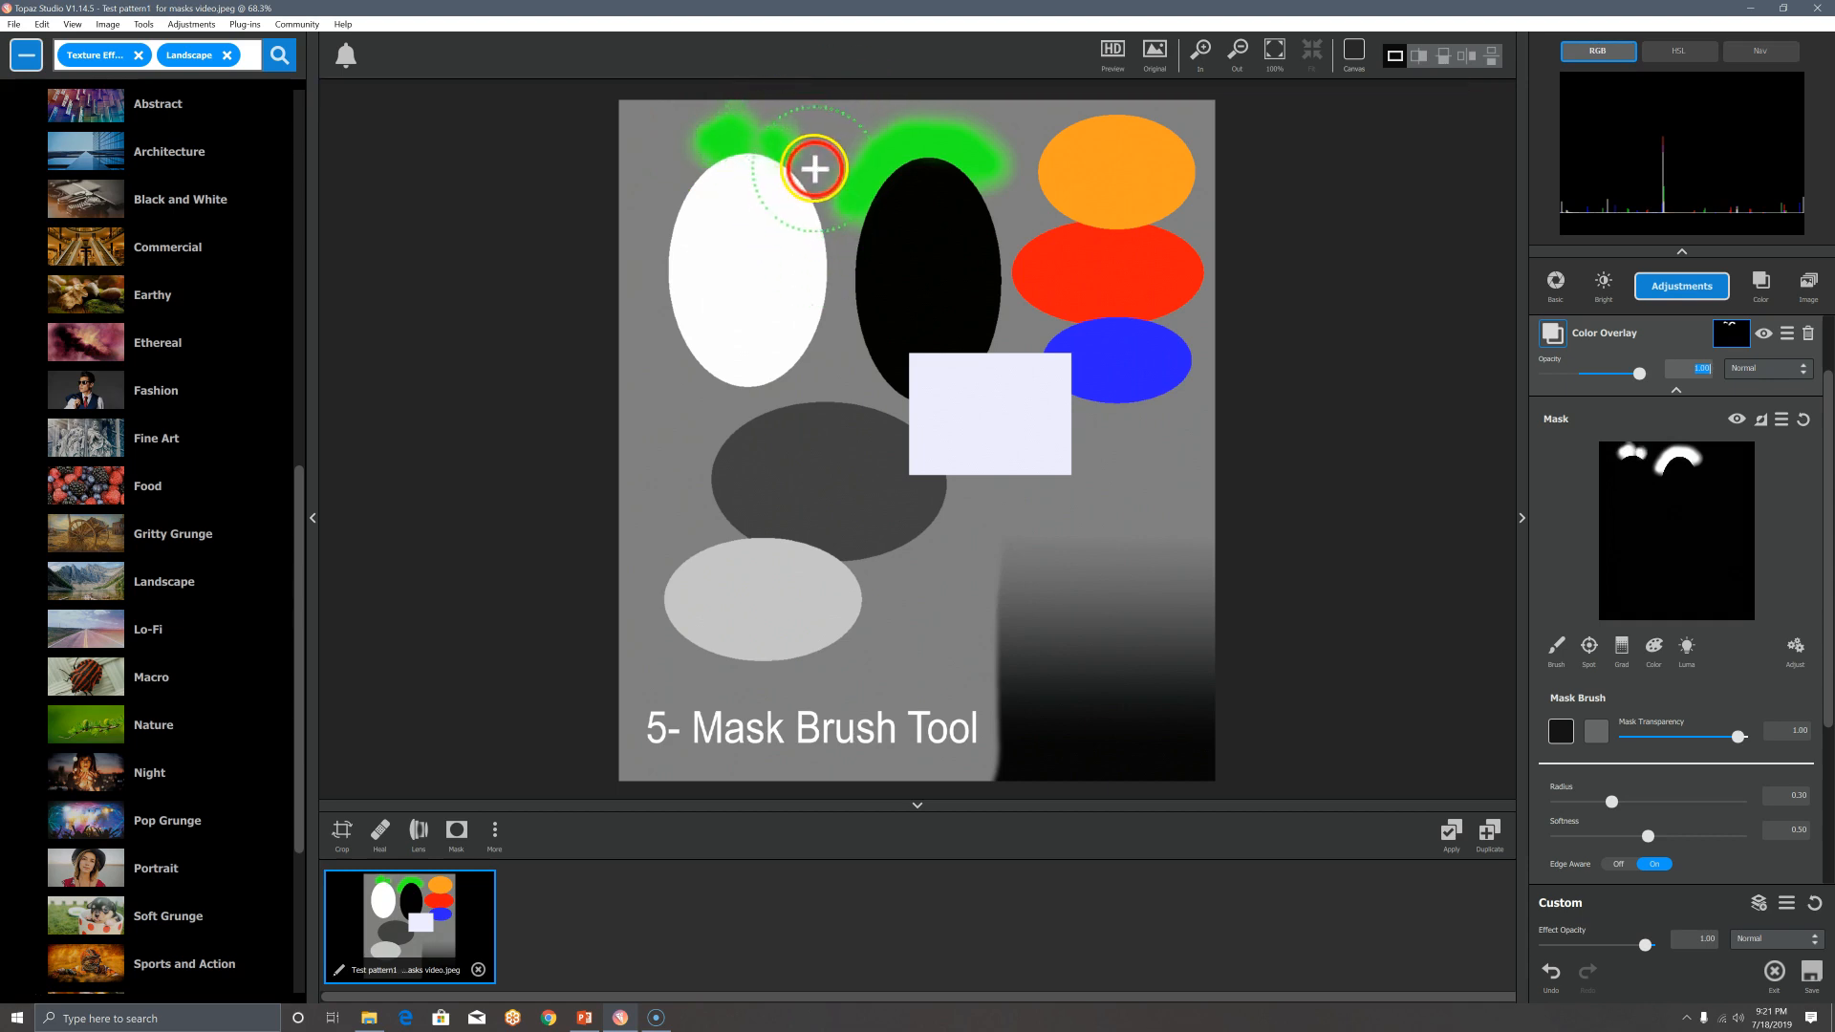
{"action": "left_click_drag", "start_coordinate": [813, 169], "coordinate": [762, 132]}
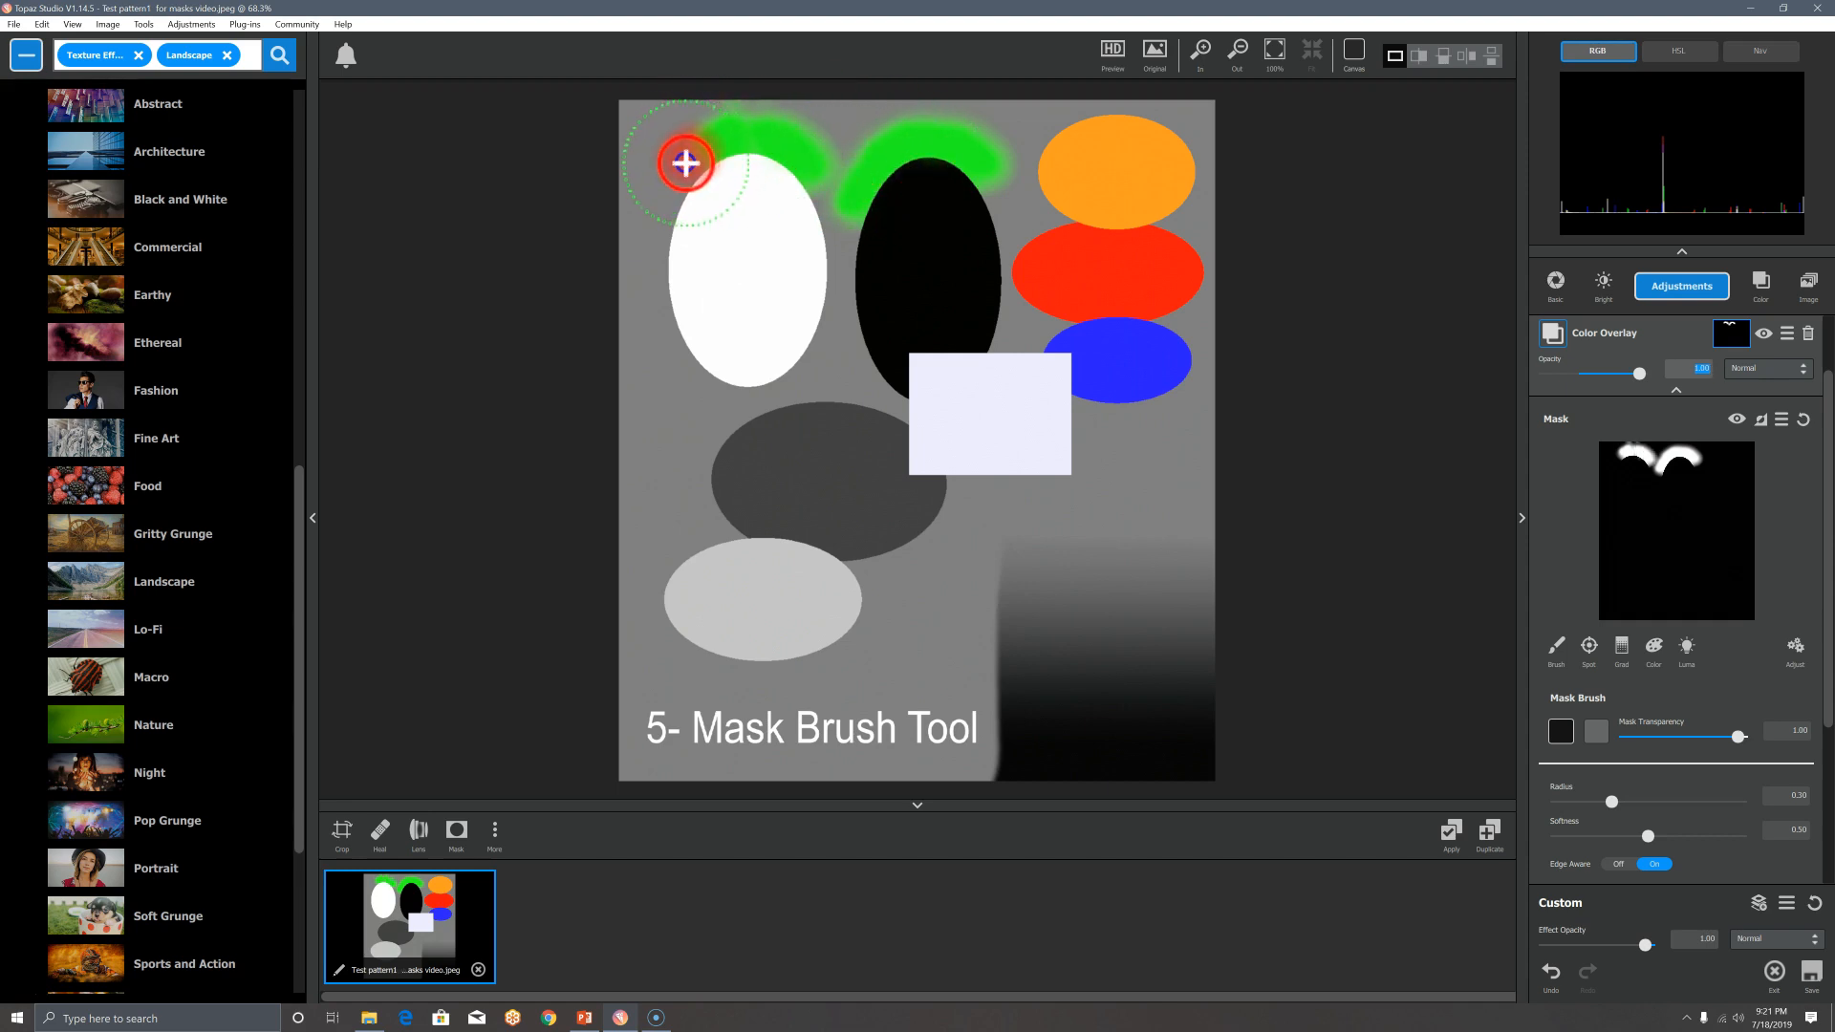
{"action": "left_click_drag", "start_coordinate": [677, 172], "coordinate": [656, 200]}
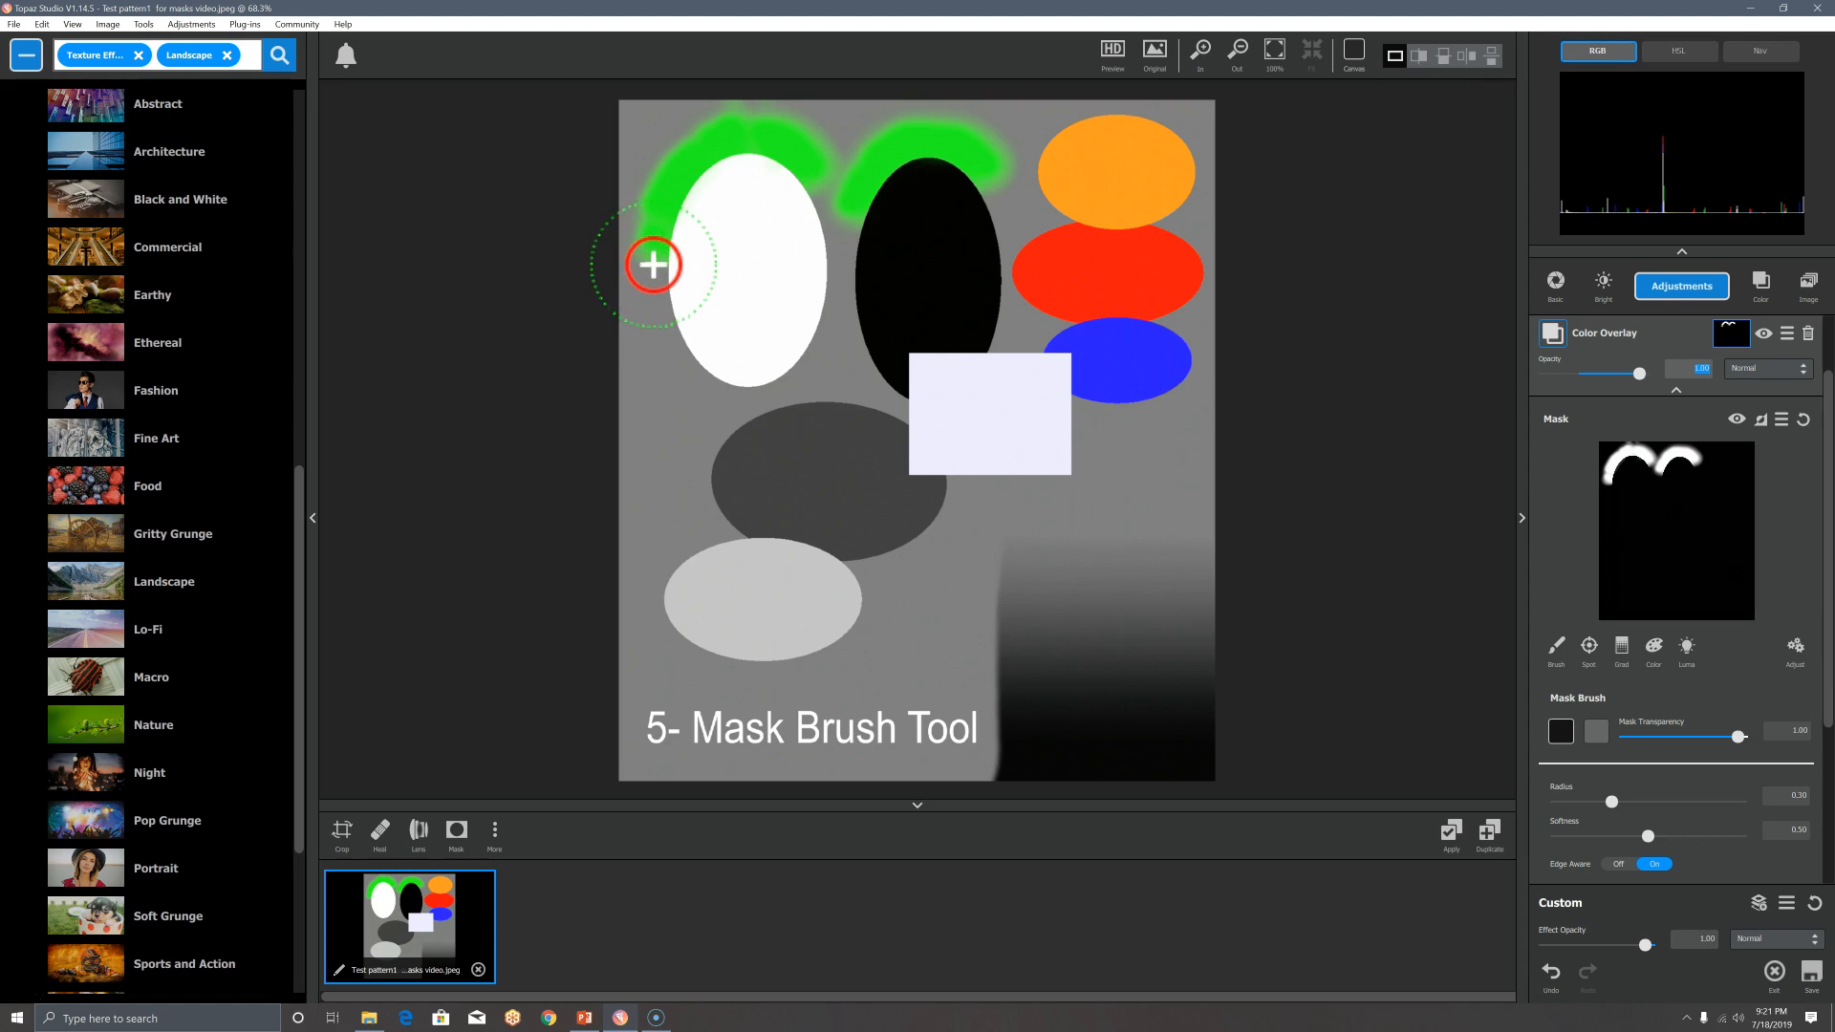
{"action": "mouse_move", "coordinate": [651, 268]}
{"action": "left_mouse_down"}
{"action": "mouse_move", "coordinate": [660, 339]}
{"action": "mouse_move", "coordinate": [649, 283]}
{"action": "mouse_move", "coordinate": [691, 146]}
{"action": "left_mouse_up"}
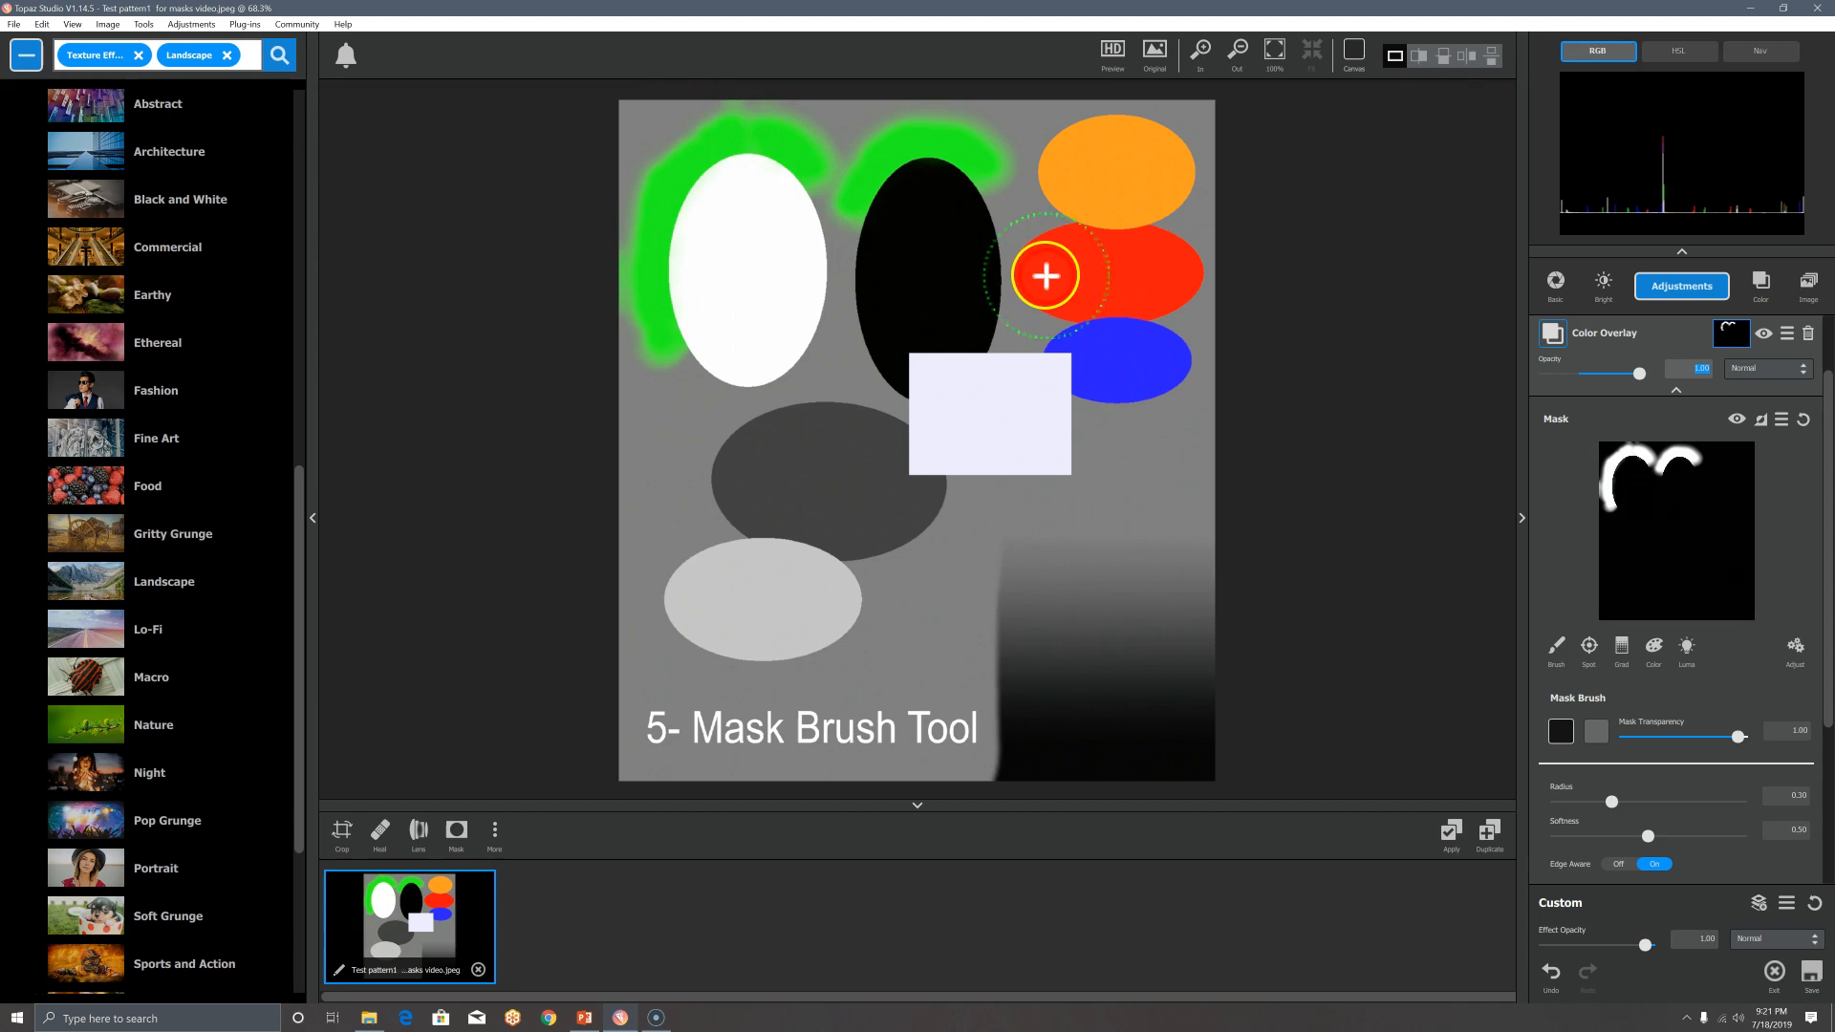
Step: Paint green beside the orange and red ellipses' right edge, narrowing the brush radius to 0.11
{"action": "left_click_drag", "start_coordinate": [1180, 120], "coordinate": [1217, 163]}
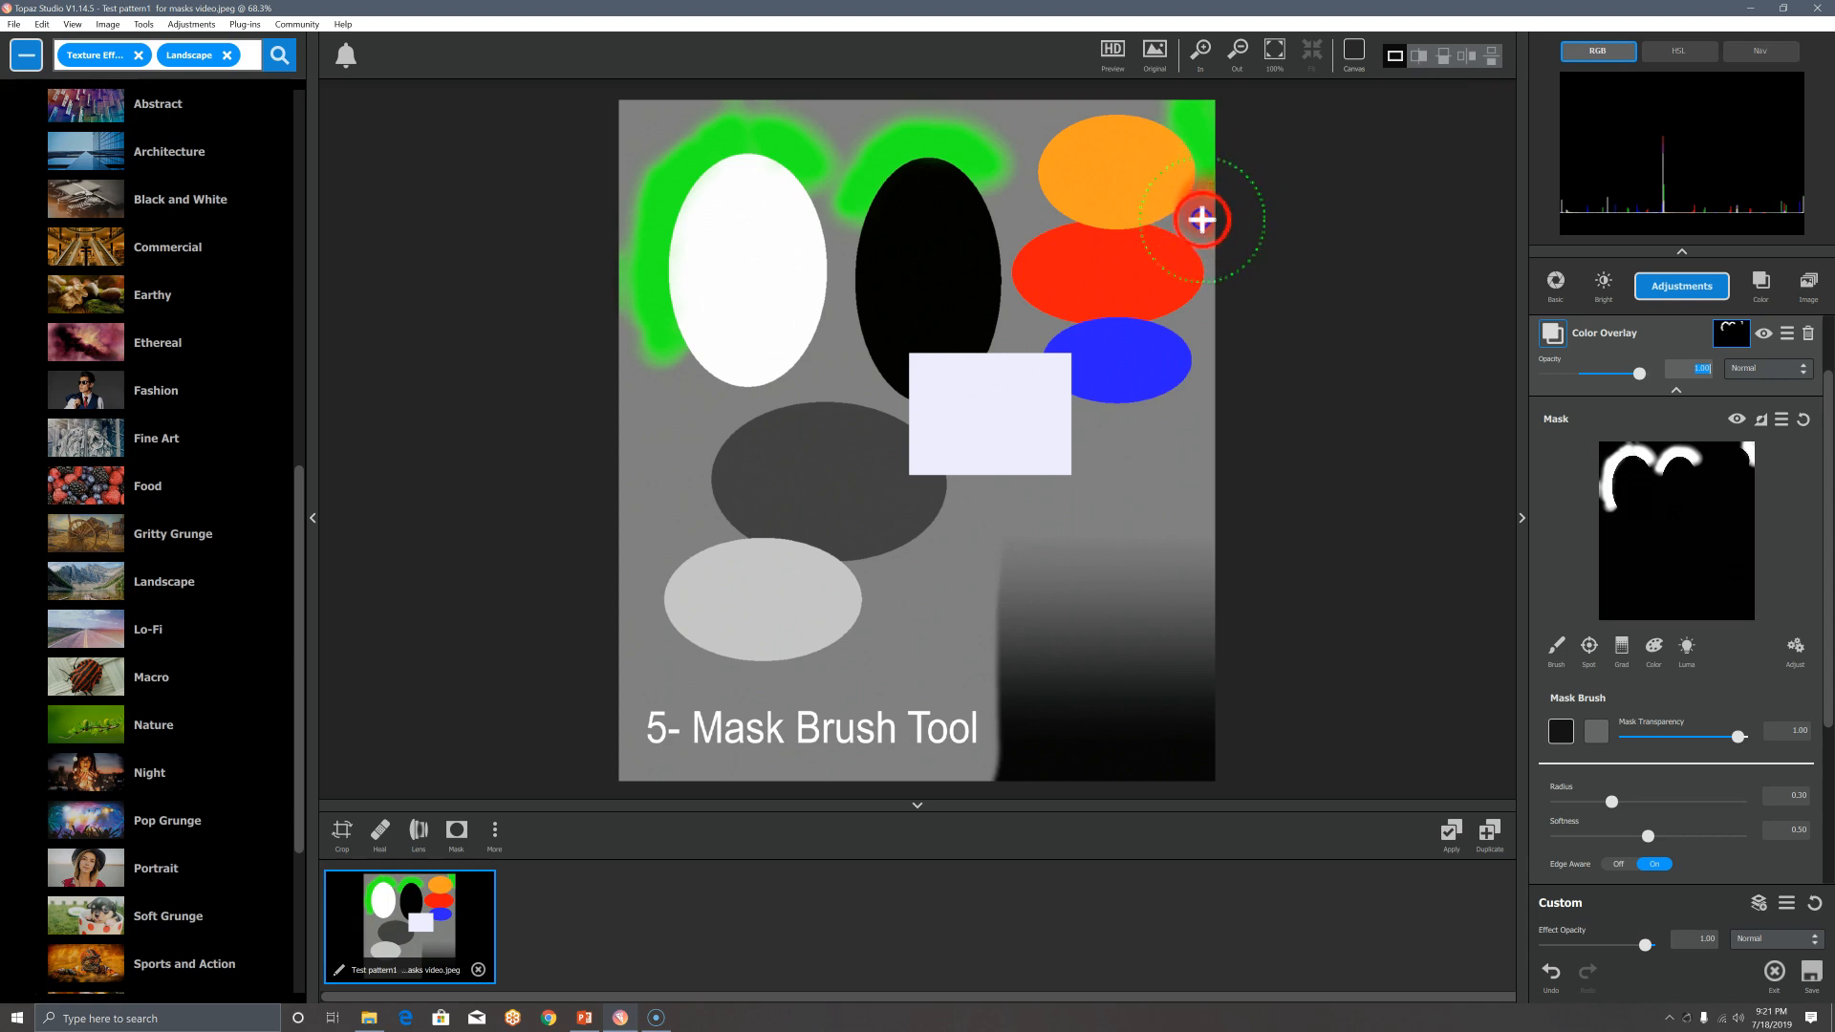
{"action": "left_click_drag", "start_coordinate": [1202, 223], "coordinate": [1217, 242]}
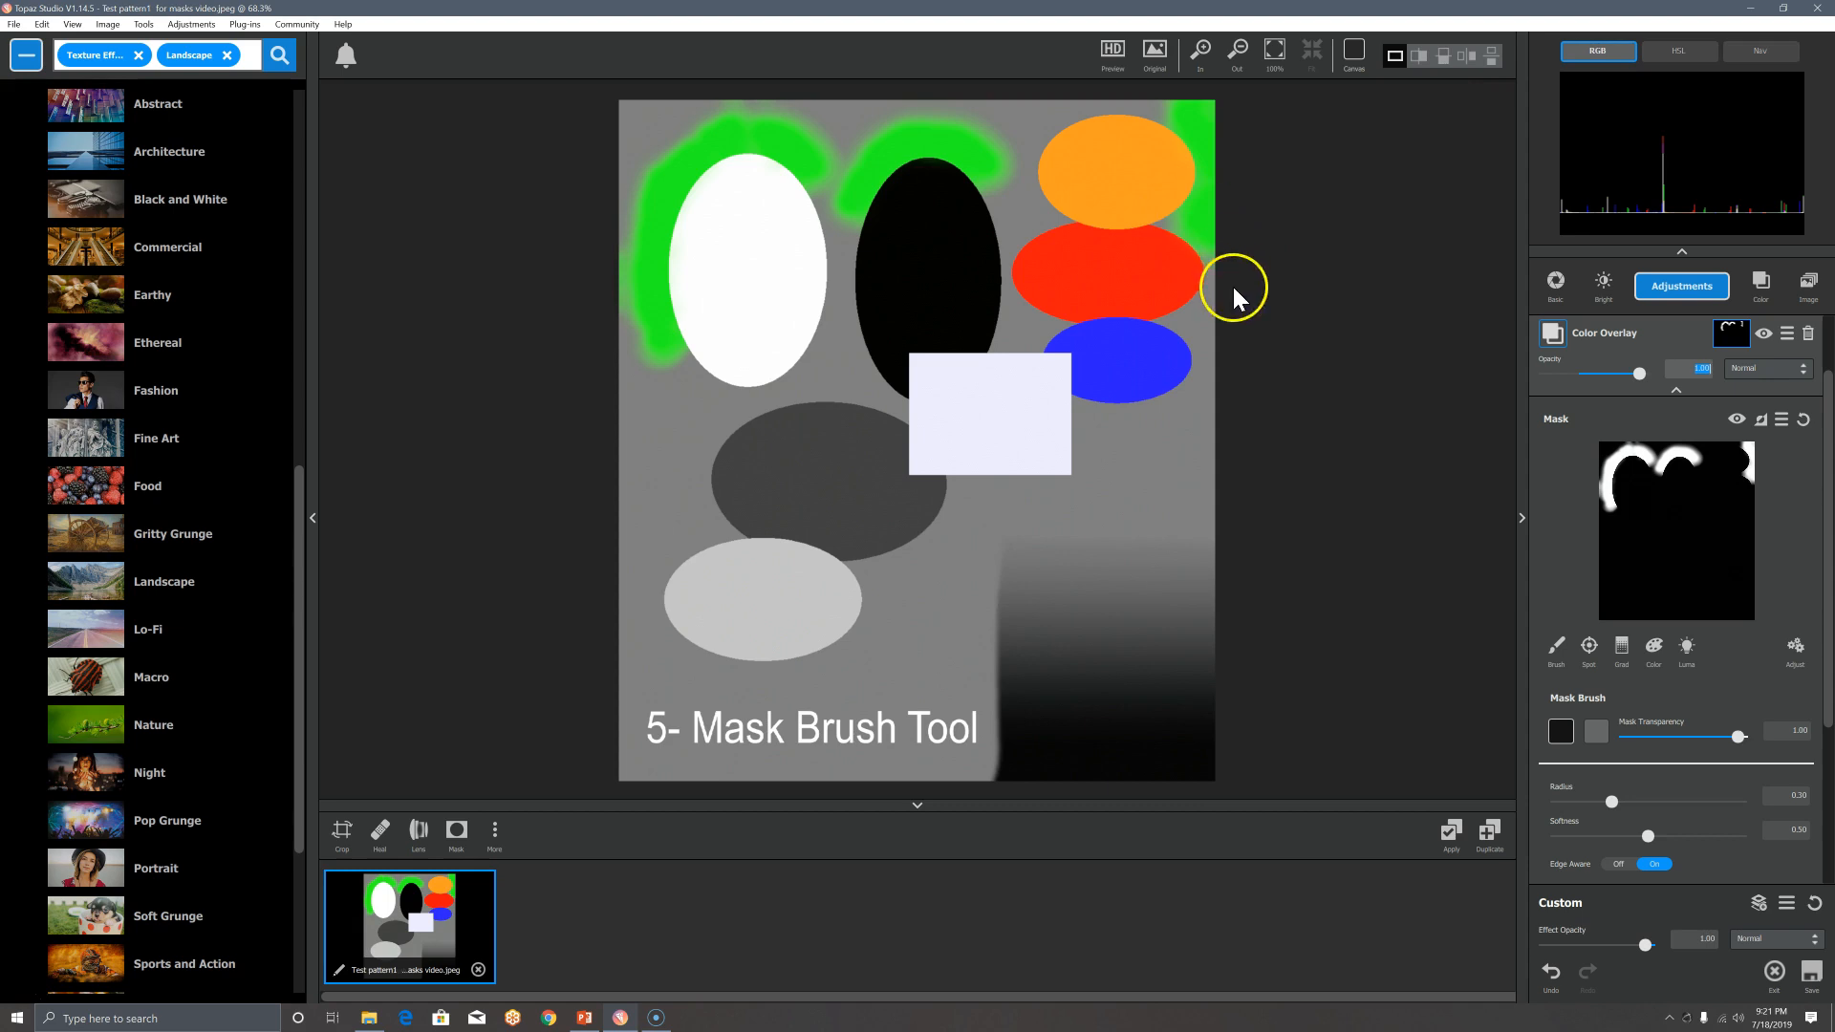
{"action": "left_click", "coordinate": [1579, 802]}
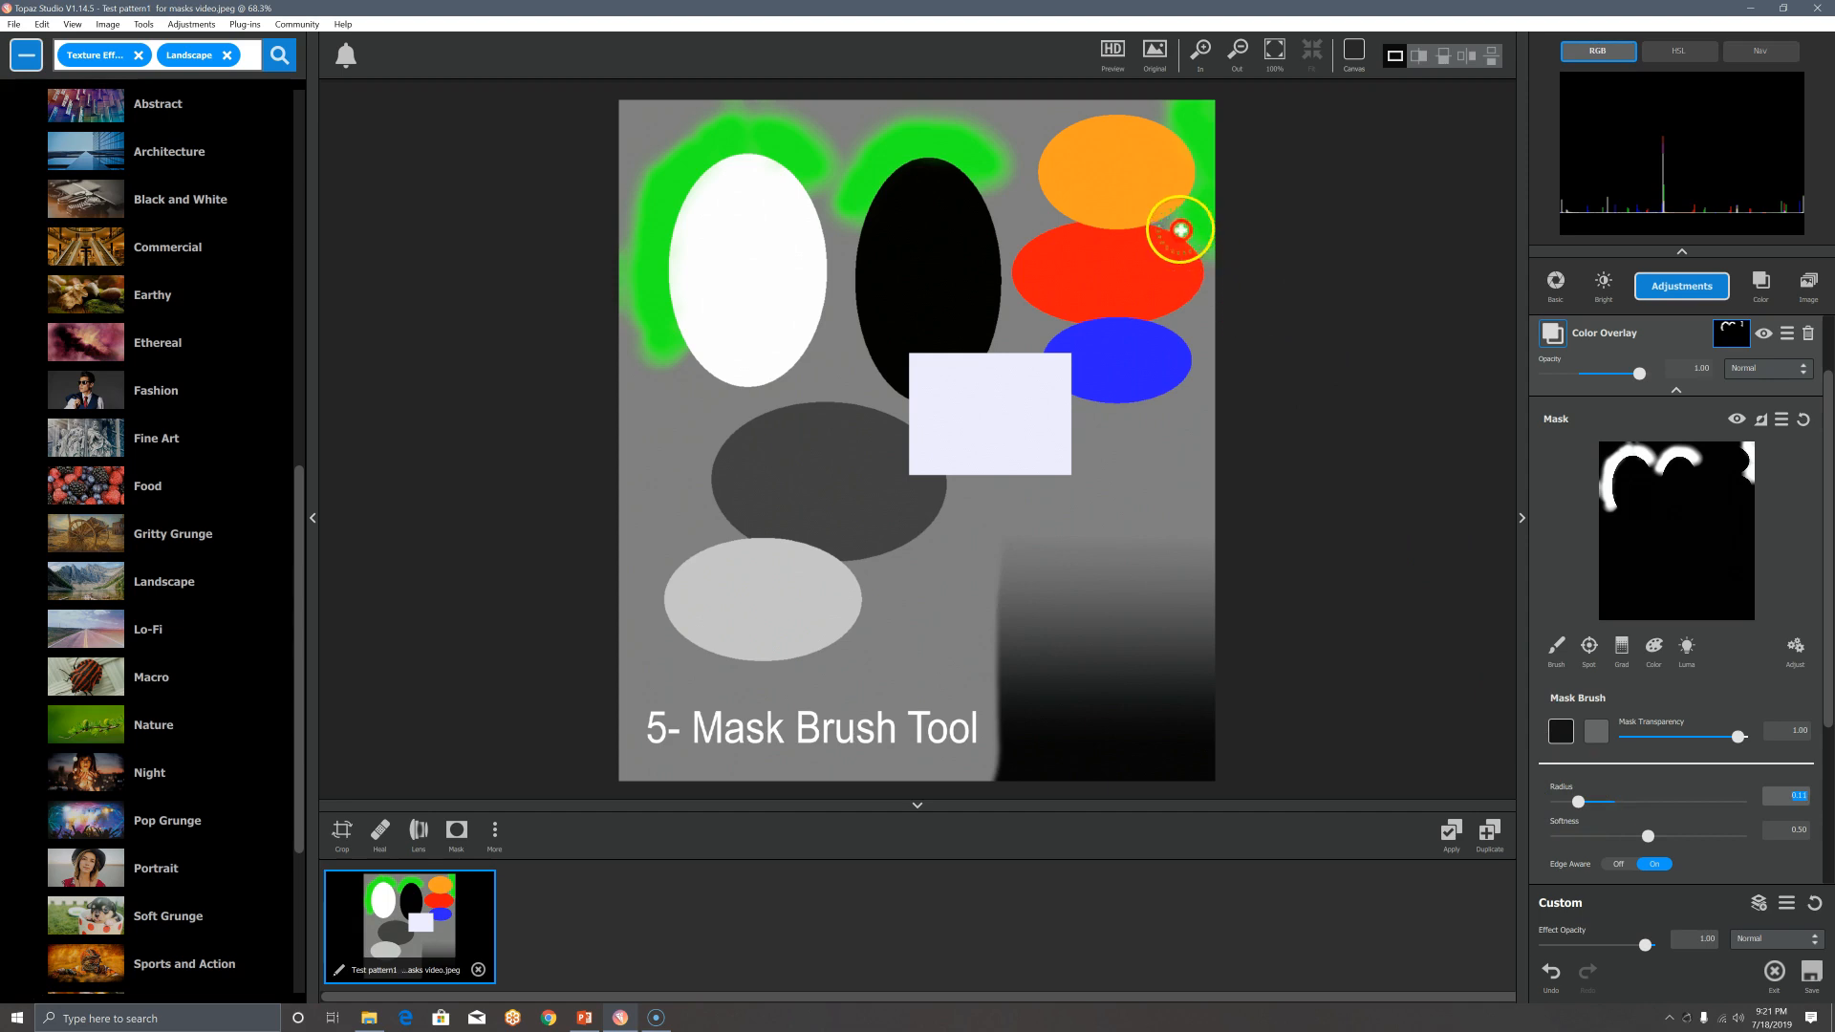
{"action": "mouse_move", "coordinate": [1176, 217]}
{"action": "left_mouse_down"}
{"action": "mouse_move", "coordinate": [1242, 217]}
{"action": "mouse_move", "coordinate": [1186, 218]}
{"action": "left_mouse_up"}
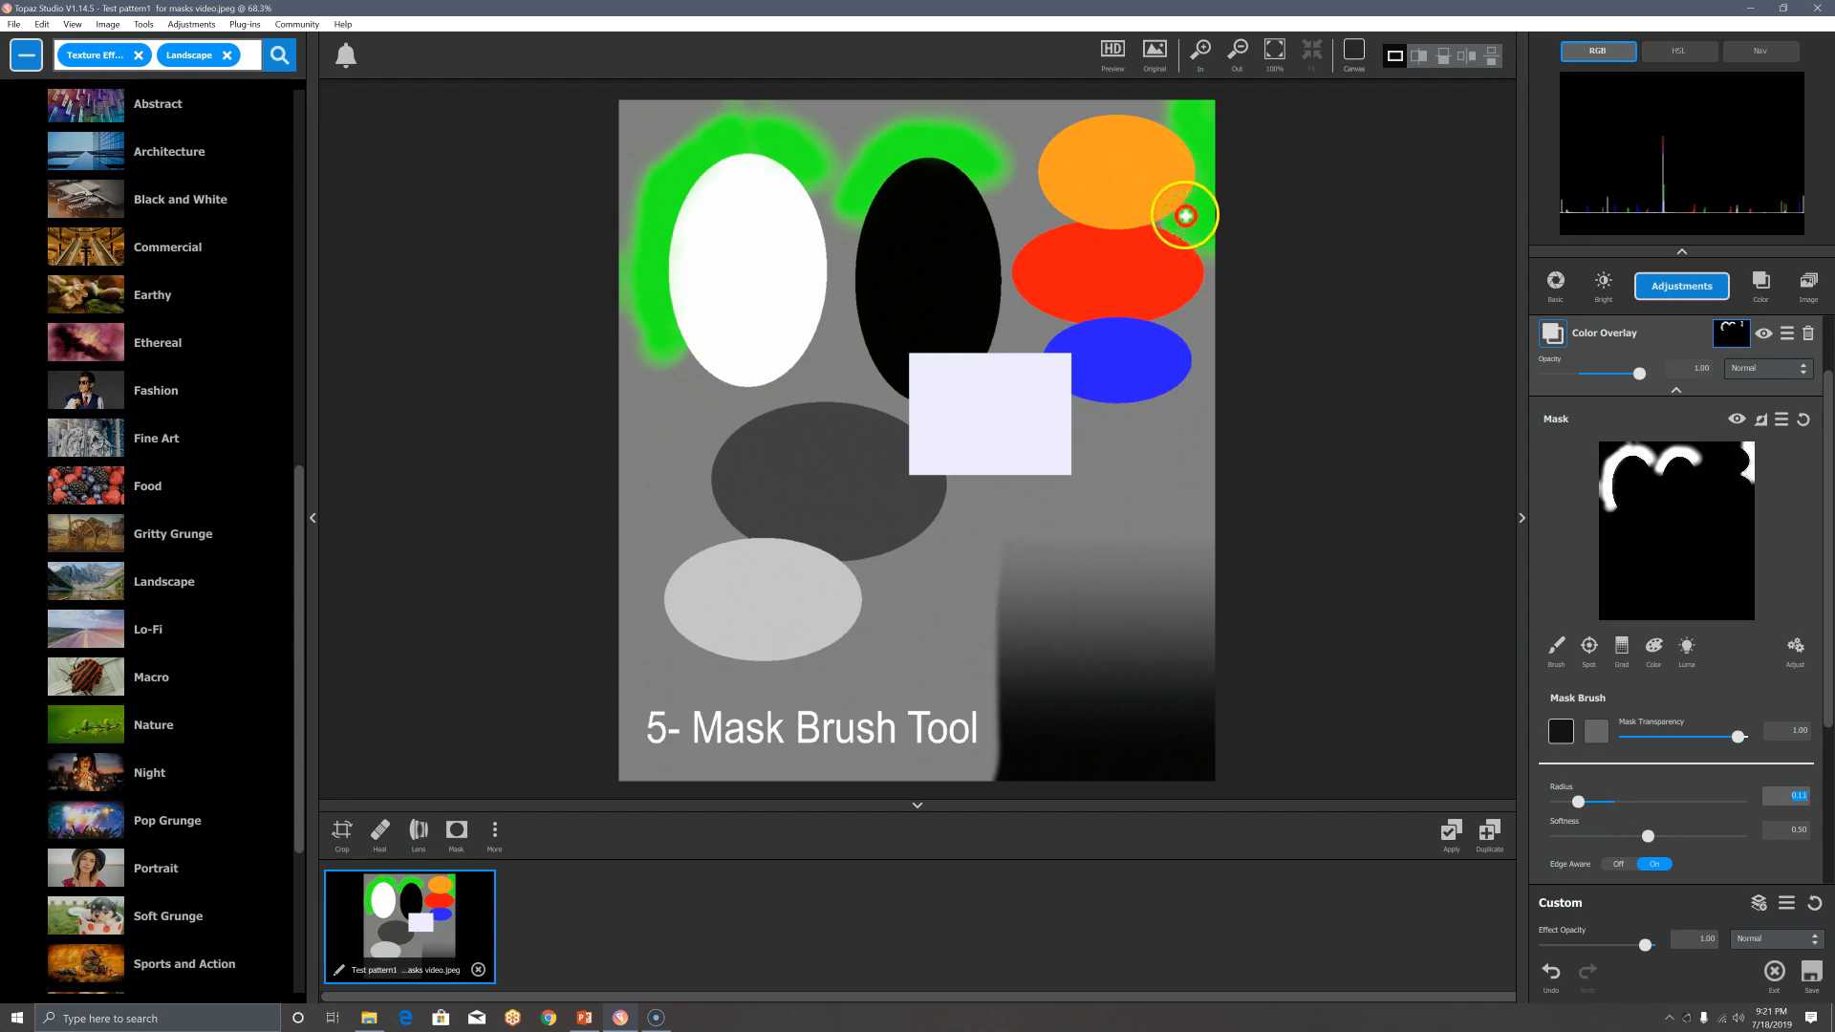
{"action": "scroll", "coordinate": [1172, 251], "scroll_direction": "up", "scroll_amount": 4}
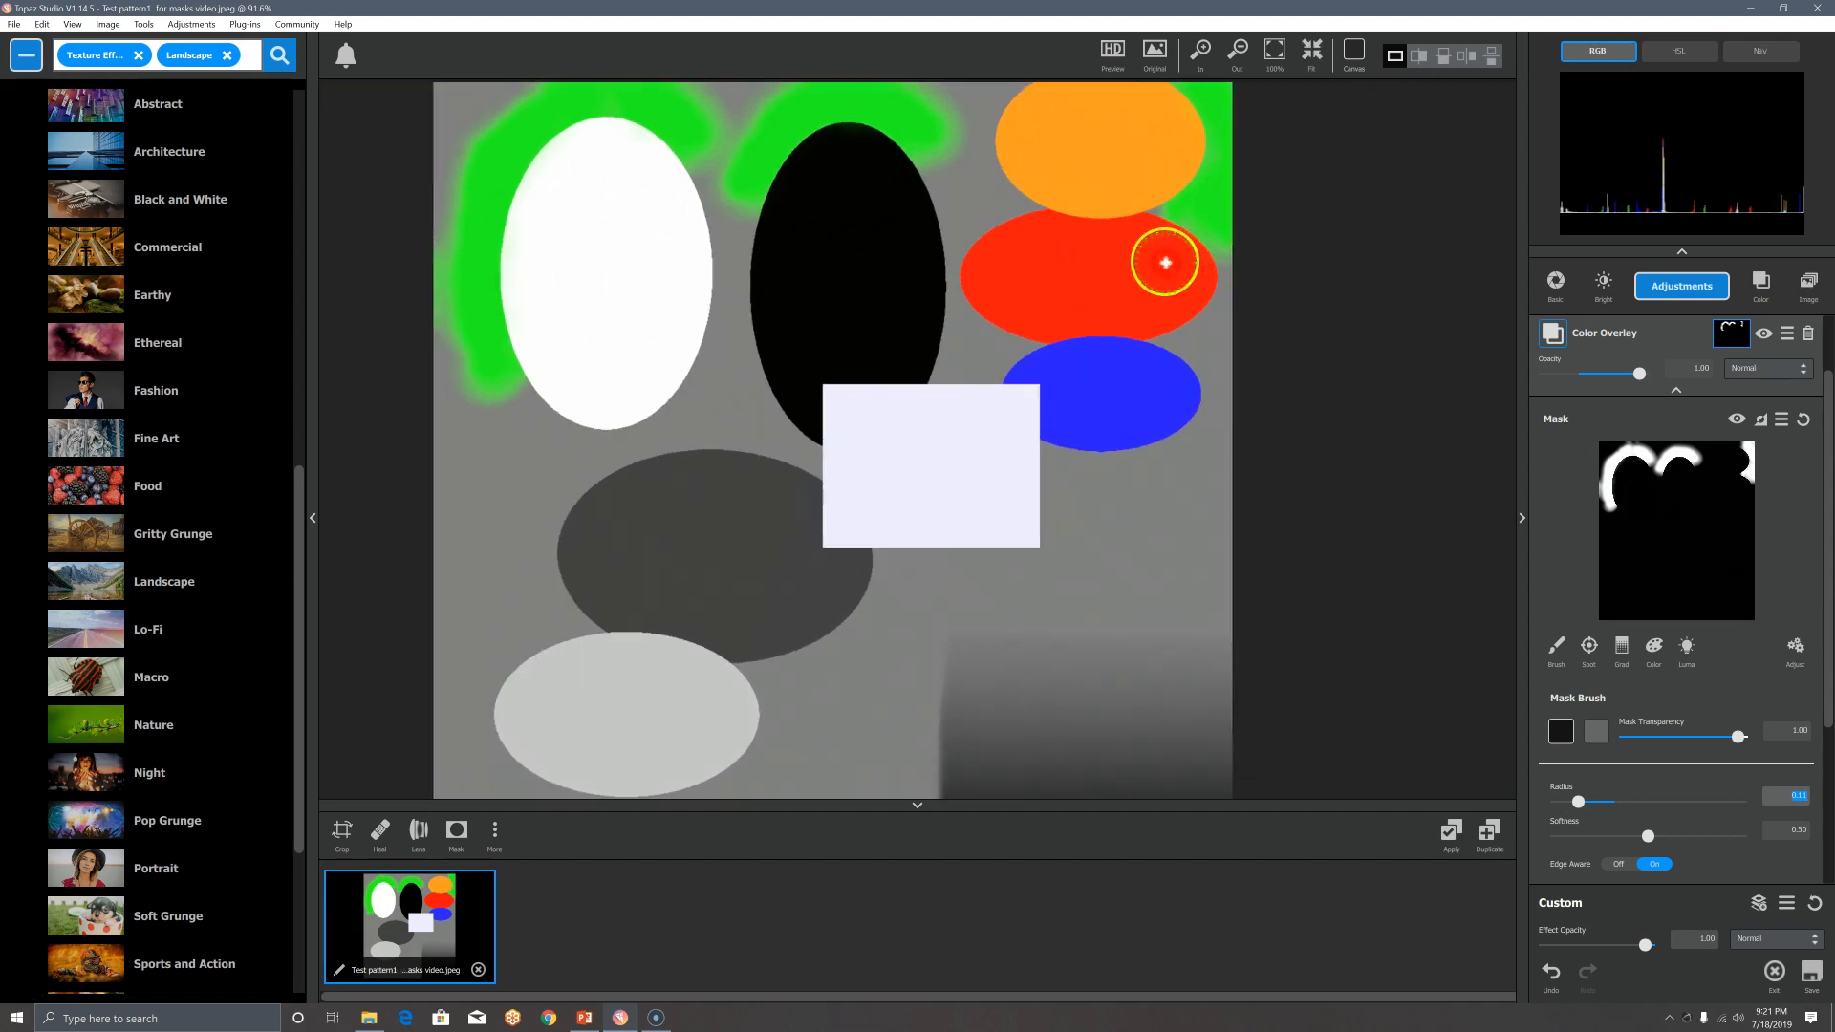
Step: Paint green into the gap by the orange ellipse, then erase stray paint along the orange/red edge
{"action": "scroll", "coordinate": [1172, 201], "scroll_direction": "up", "scroll_amount": 4}
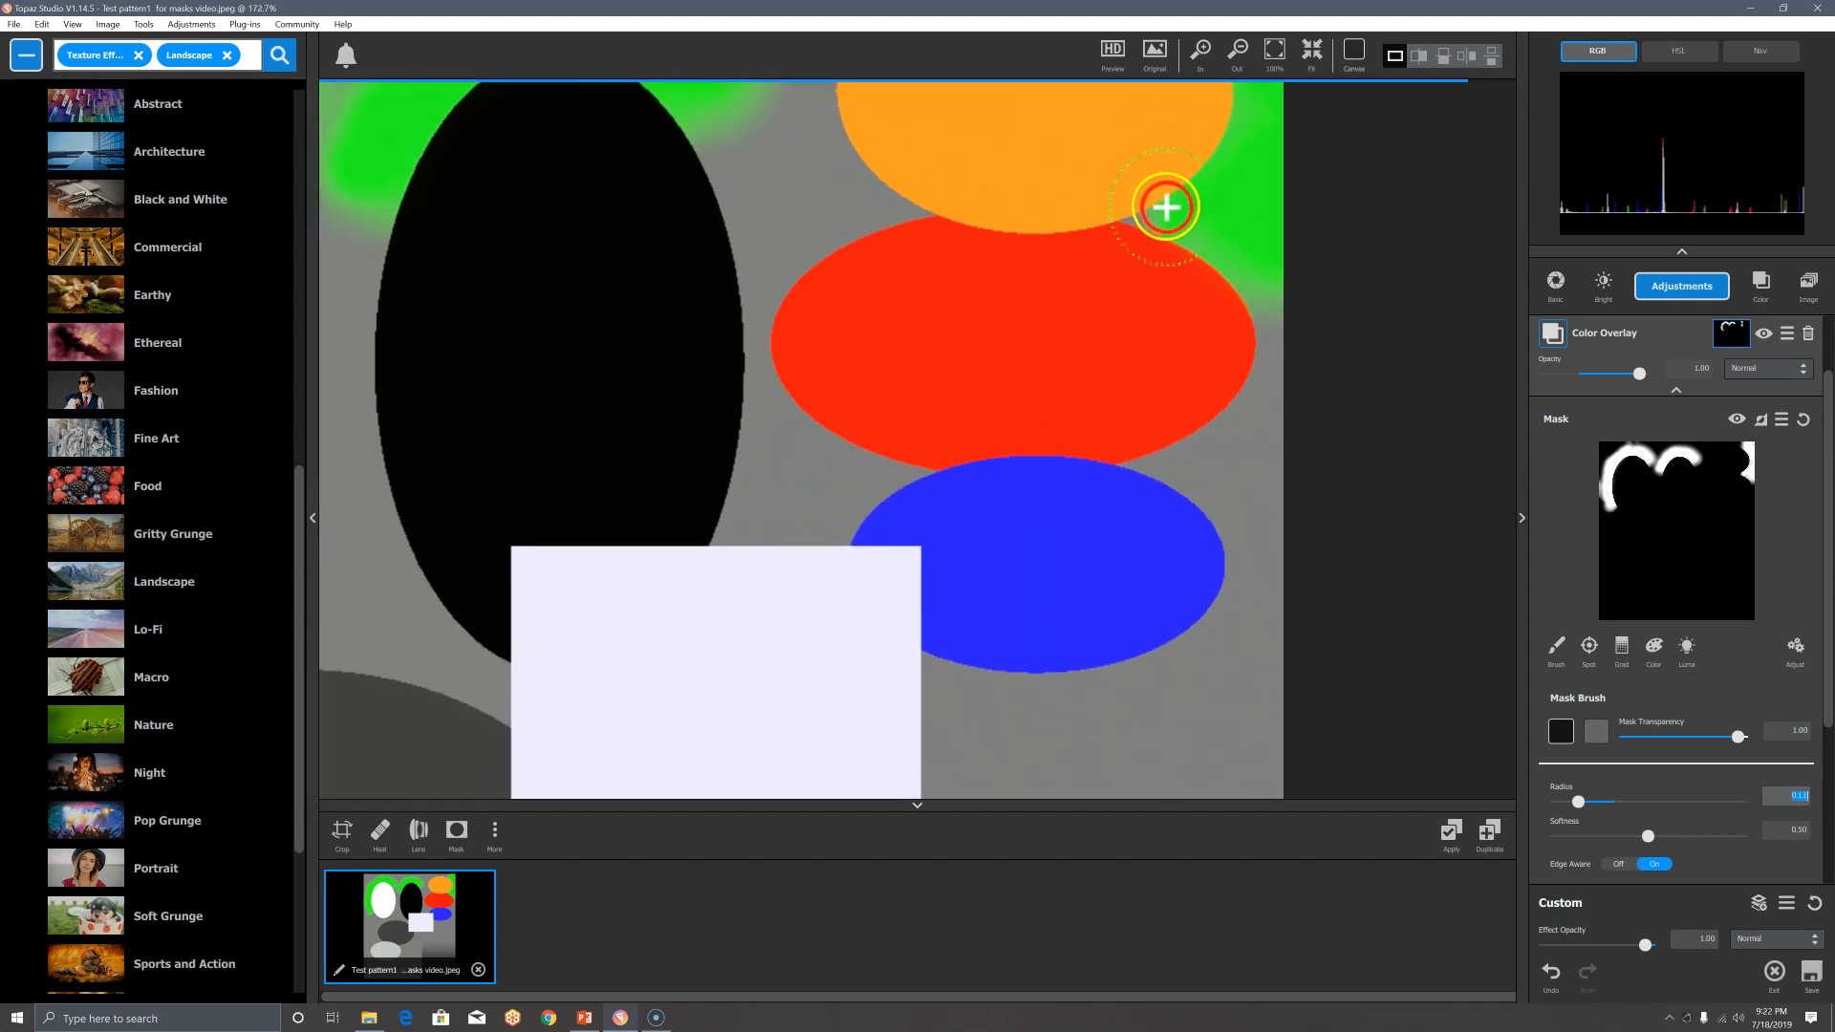
{"action": "left_click", "coordinate": [1552, 649]}
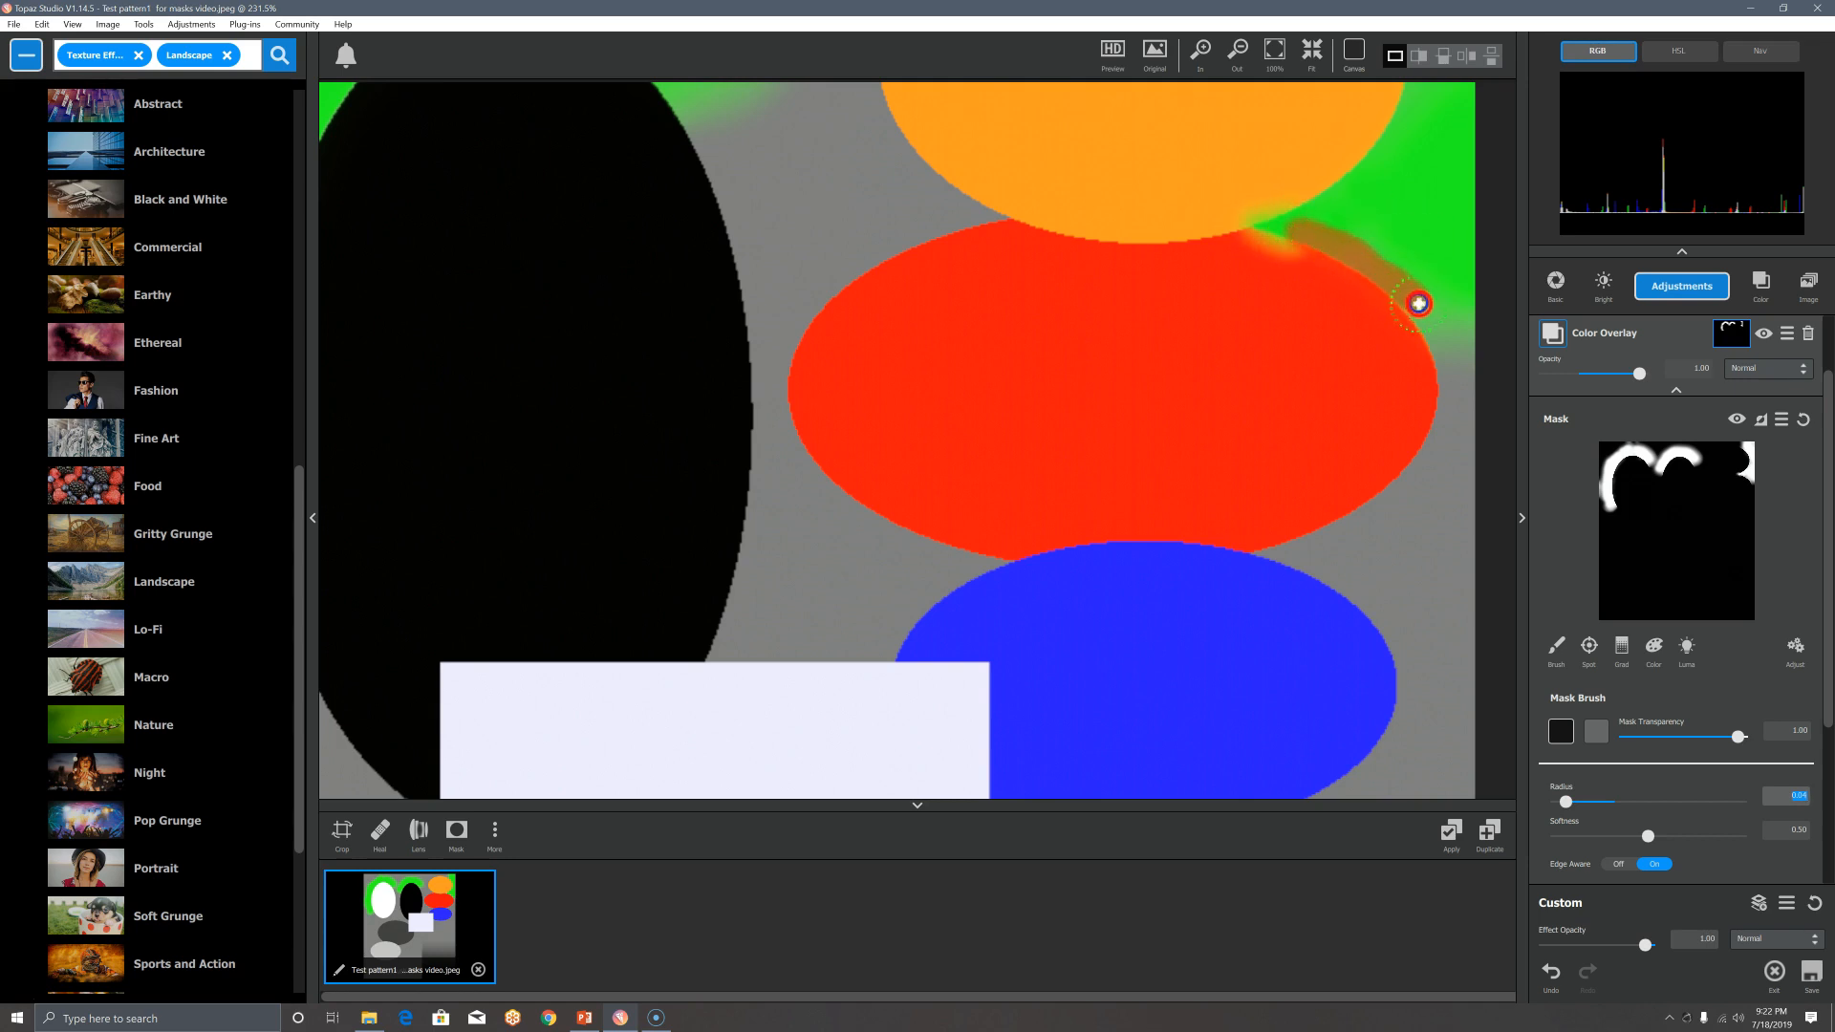
{"action": "left_click_drag", "start_coordinate": [1418, 303], "coordinate": [1428, 306]}
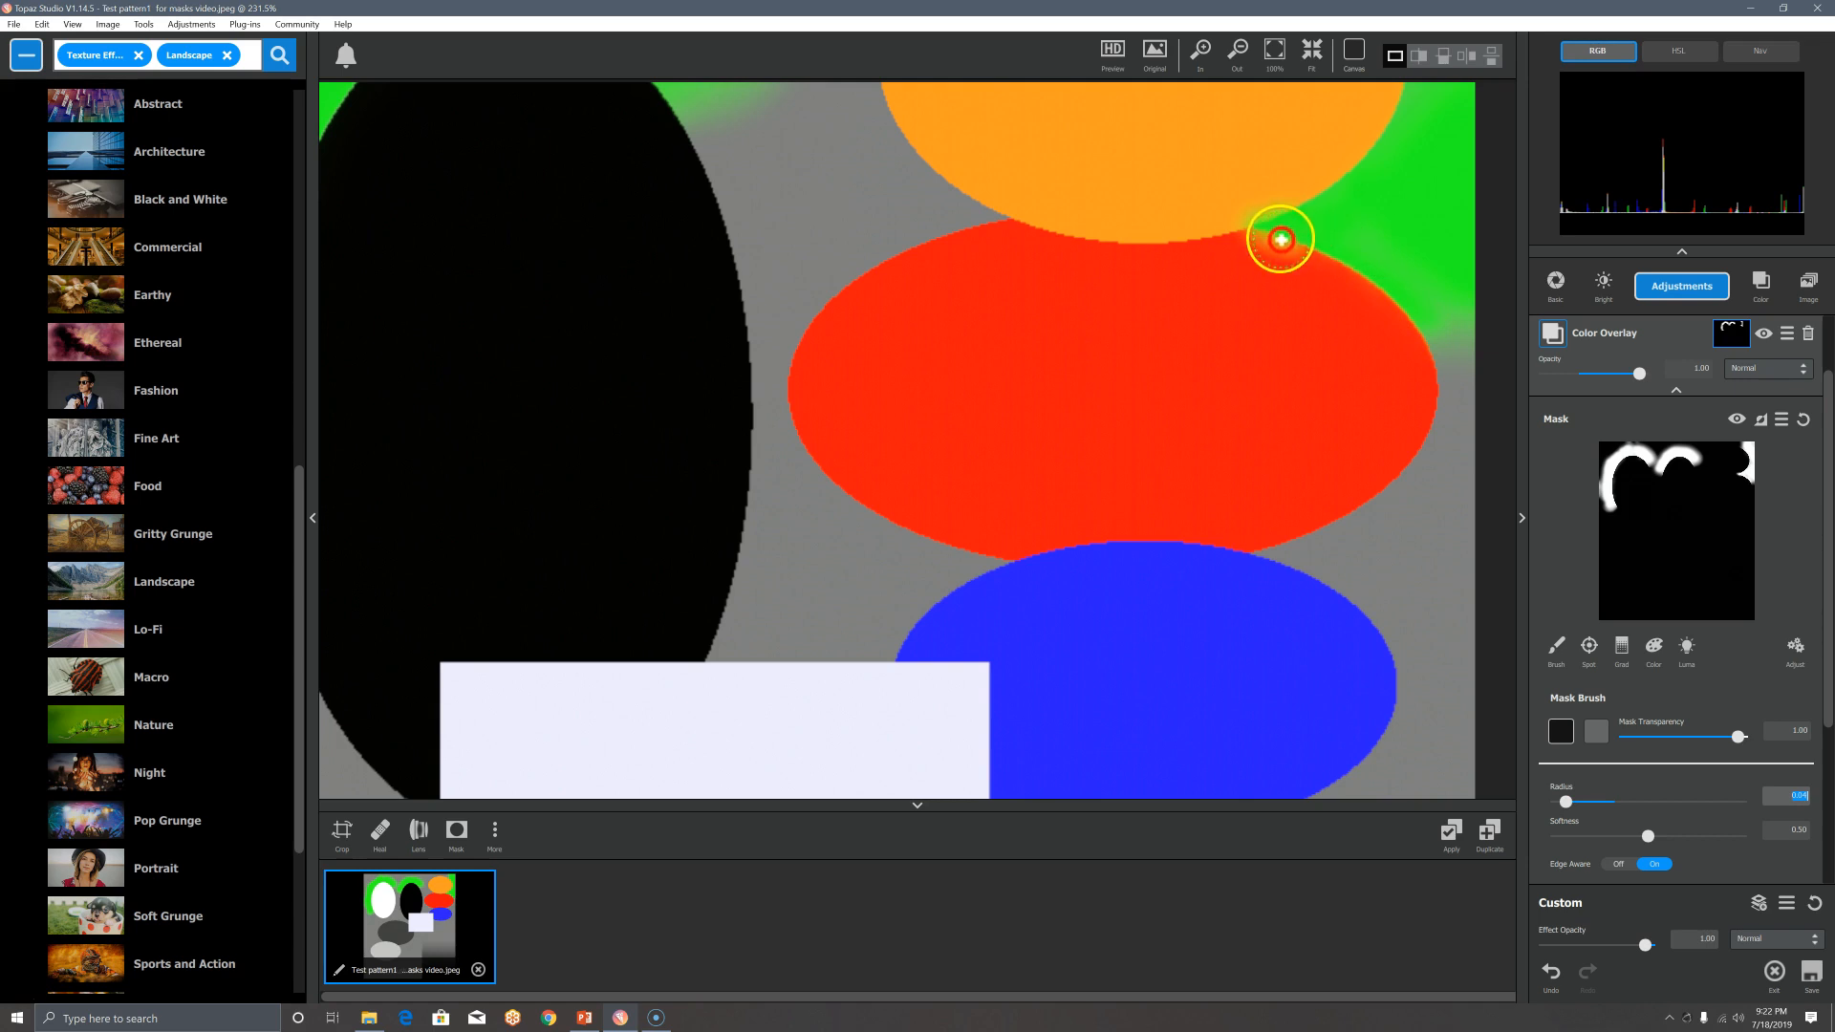
{"action": "left_click", "coordinate": [1596, 730]}
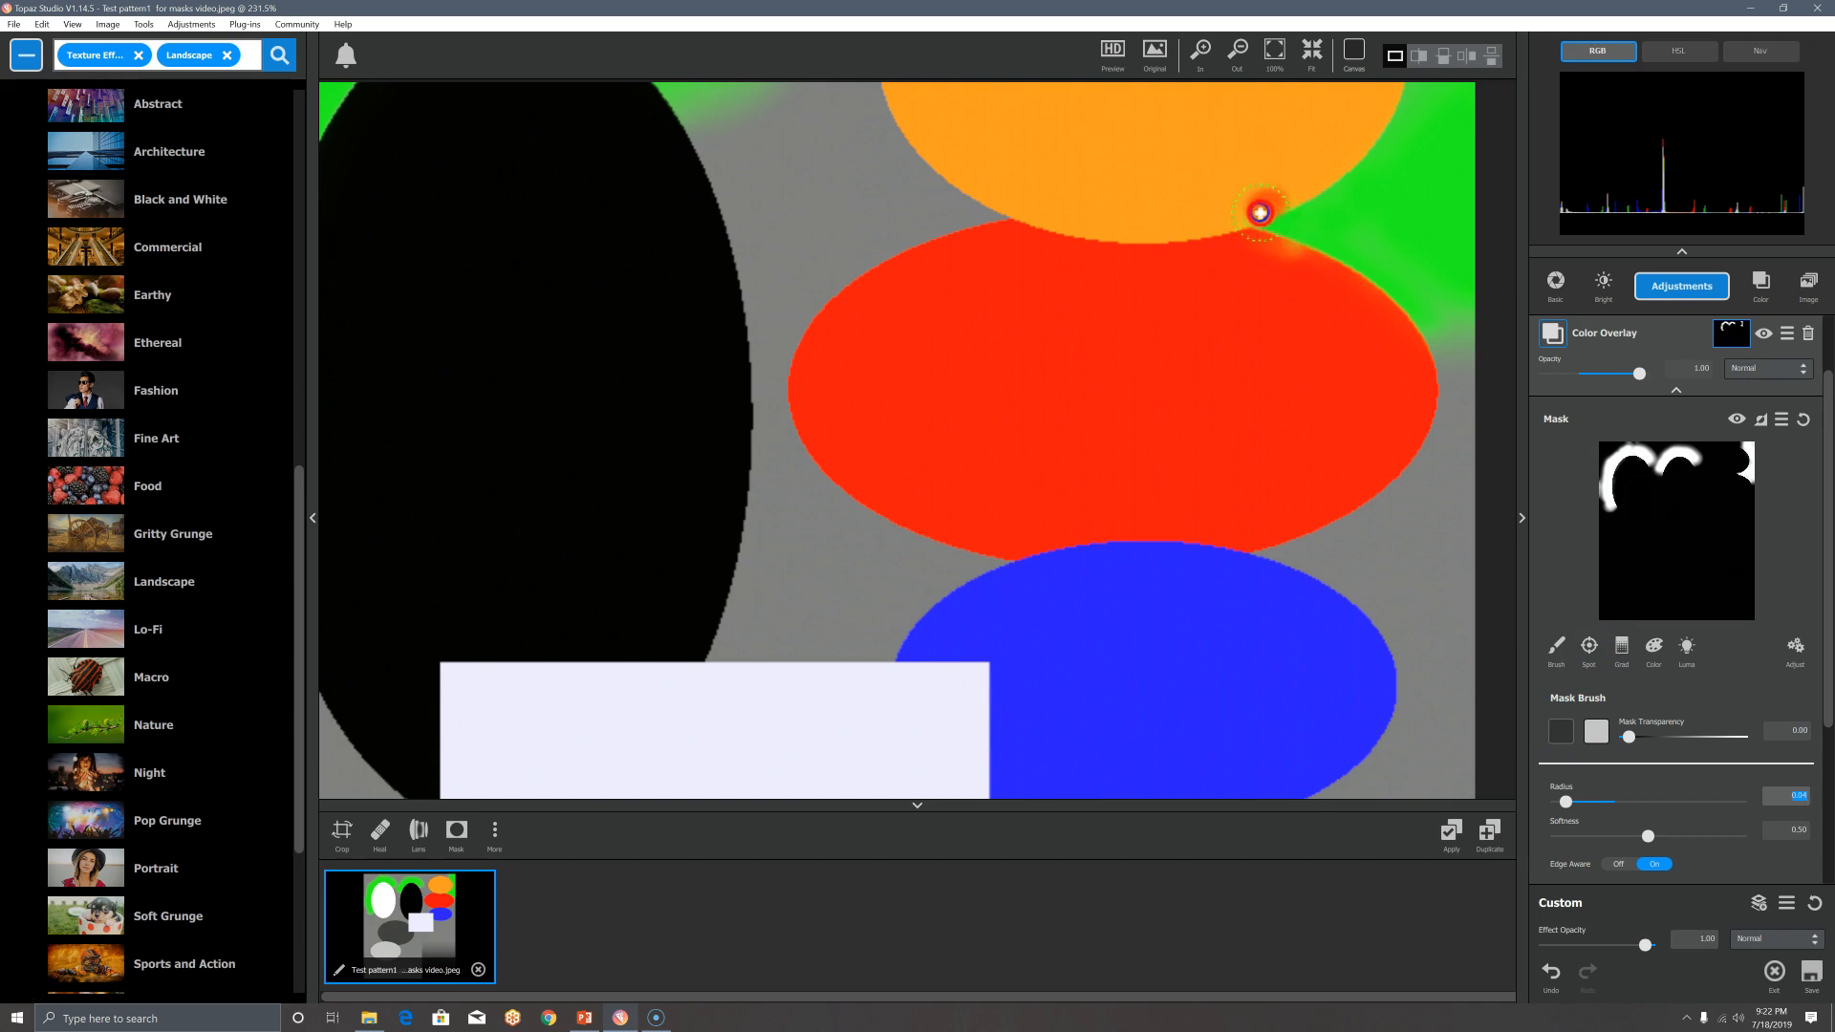
{"action": "left_click_drag", "start_coordinate": [1215, 219], "coordinate": [1225, 224]}
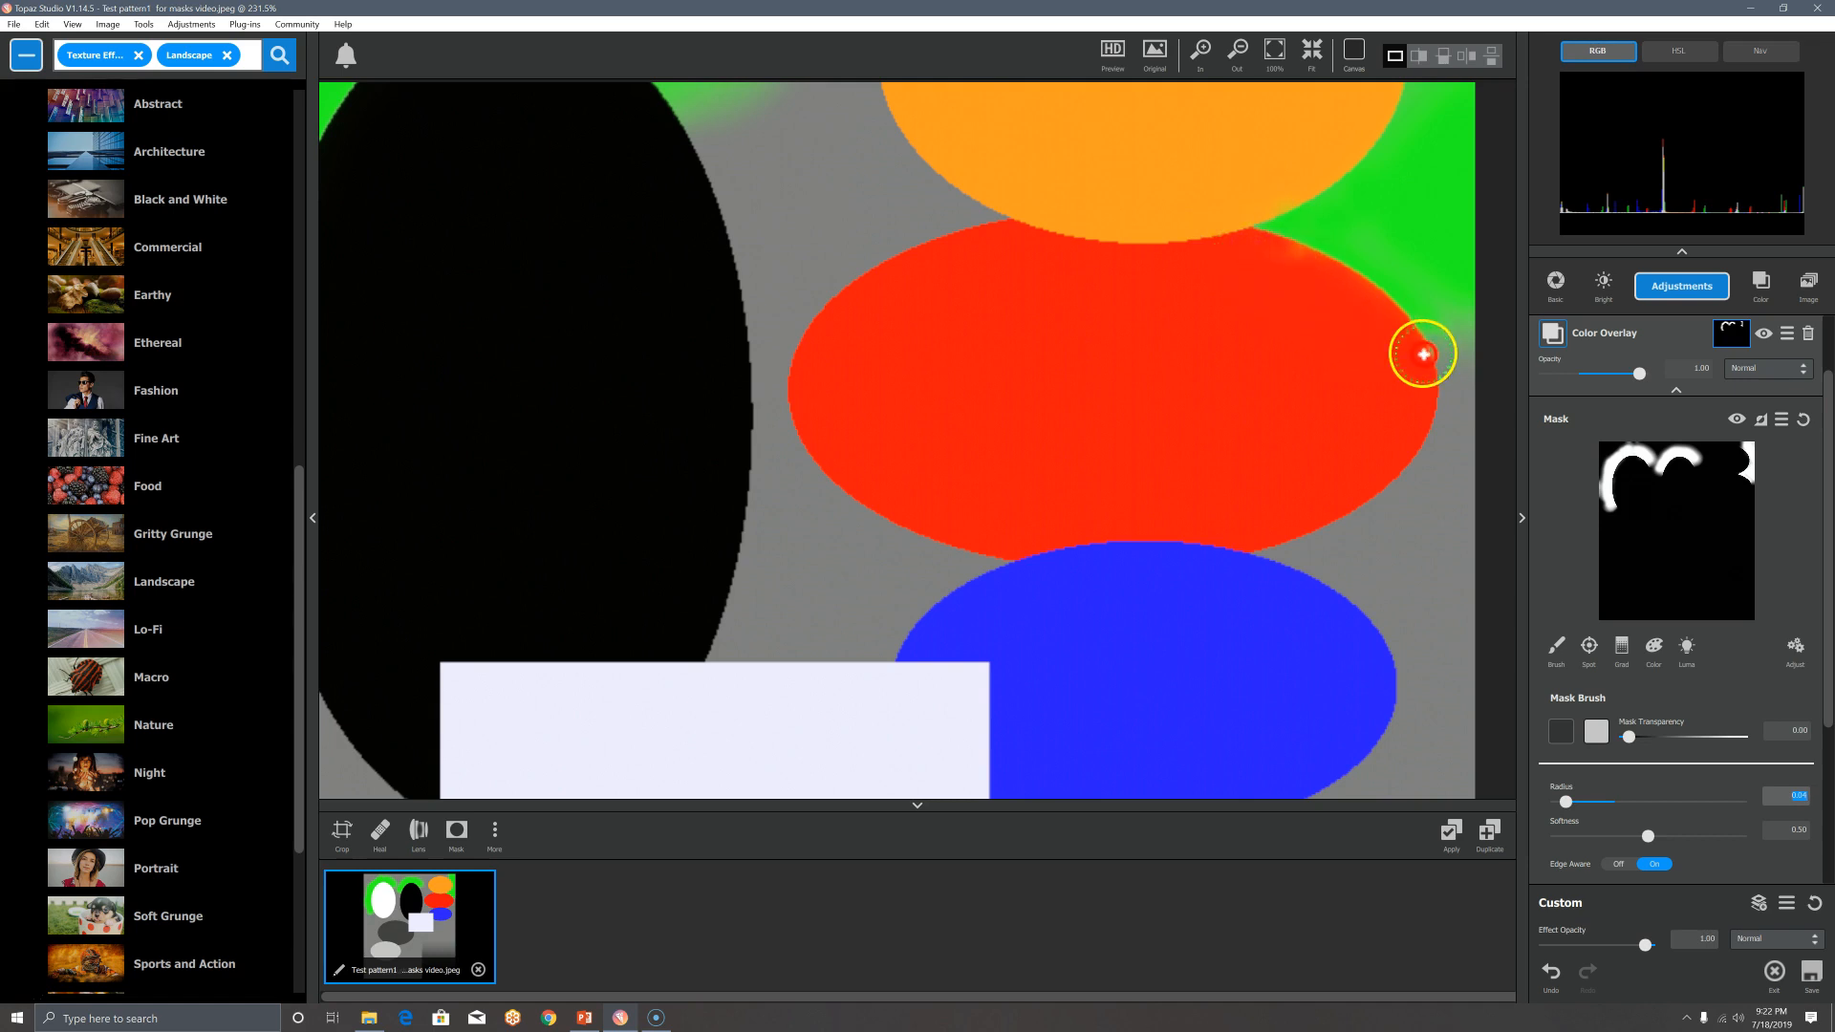
{"action": "scroll", "coordinate": [1376, 299], "scroll_direction": "down", "scroll_amount": 2}
Step: Set the brush to radius 0.82 and softness 0.23, then sweep it across the lower-right grey area
{"action": "scroll", "coordinate": [1374, 299], "scroll_direction": "down", "scroll_amount": 4}
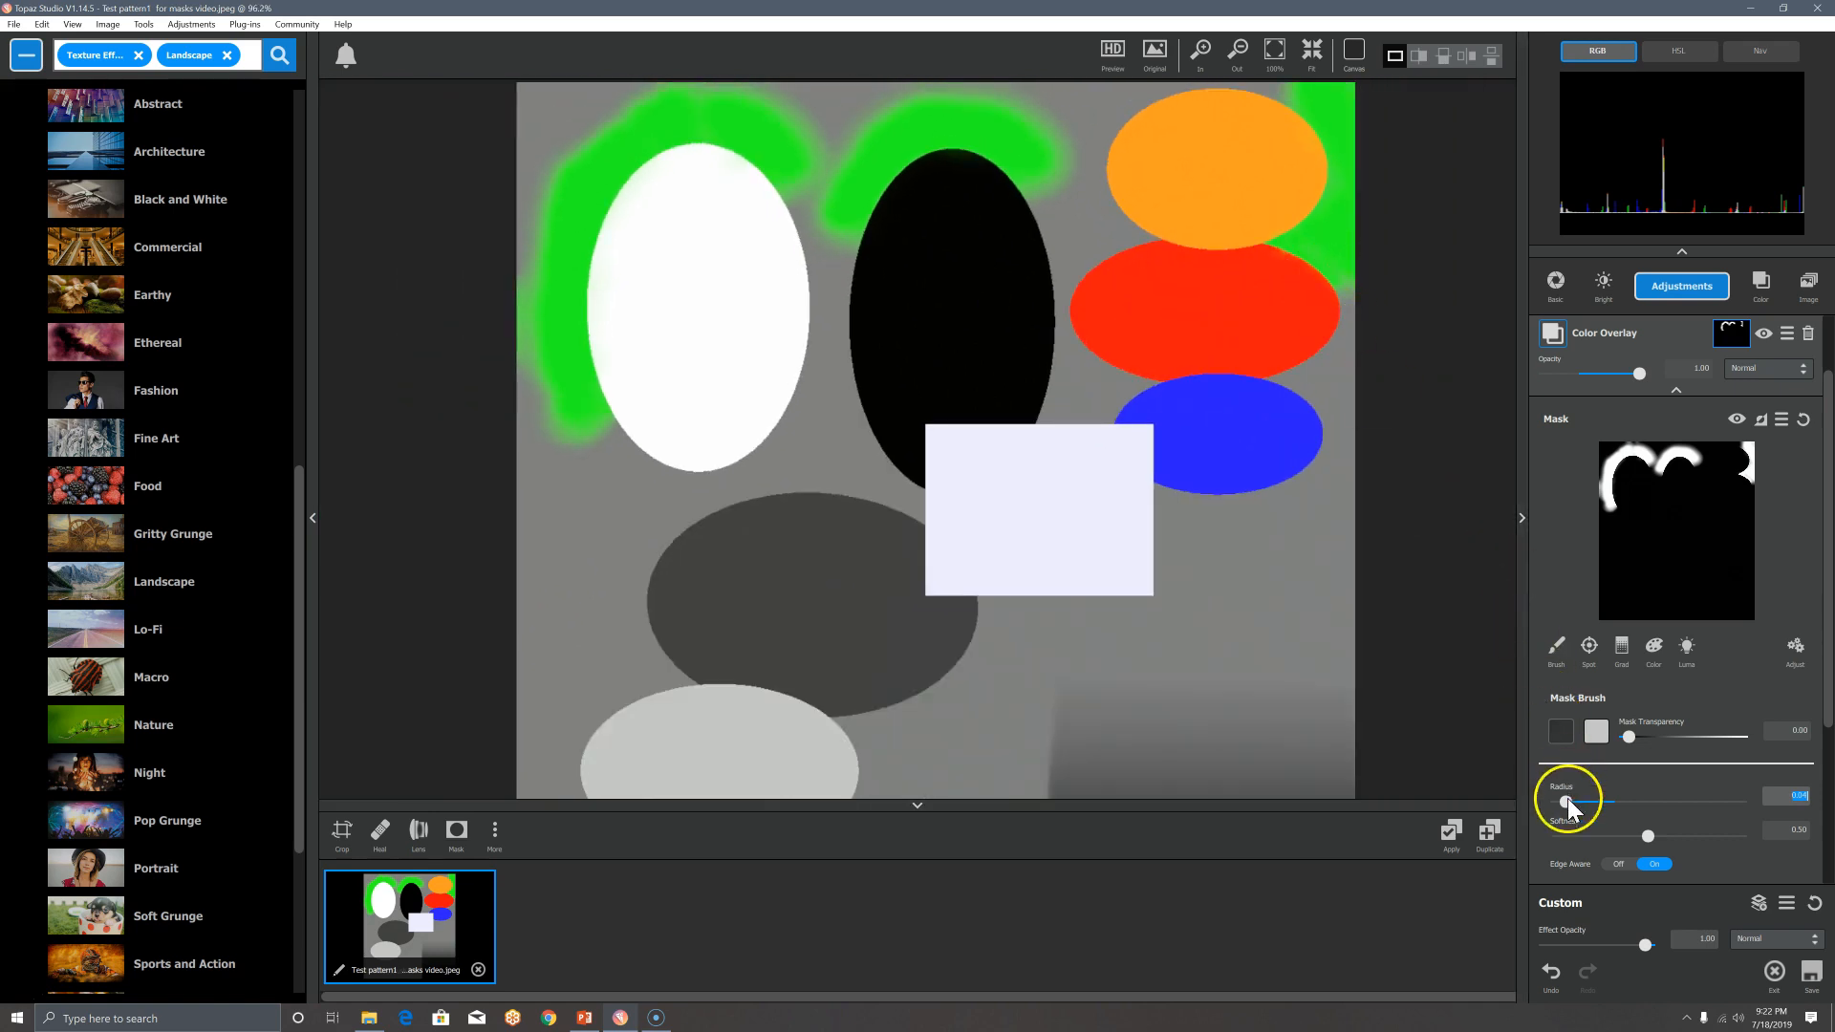
{"action": "left_click_drag", "start_coordinate": [1641, 814], "coordinate": [1658, 811]}
{"action": "left_click", "coordinate": [1706, 801]}
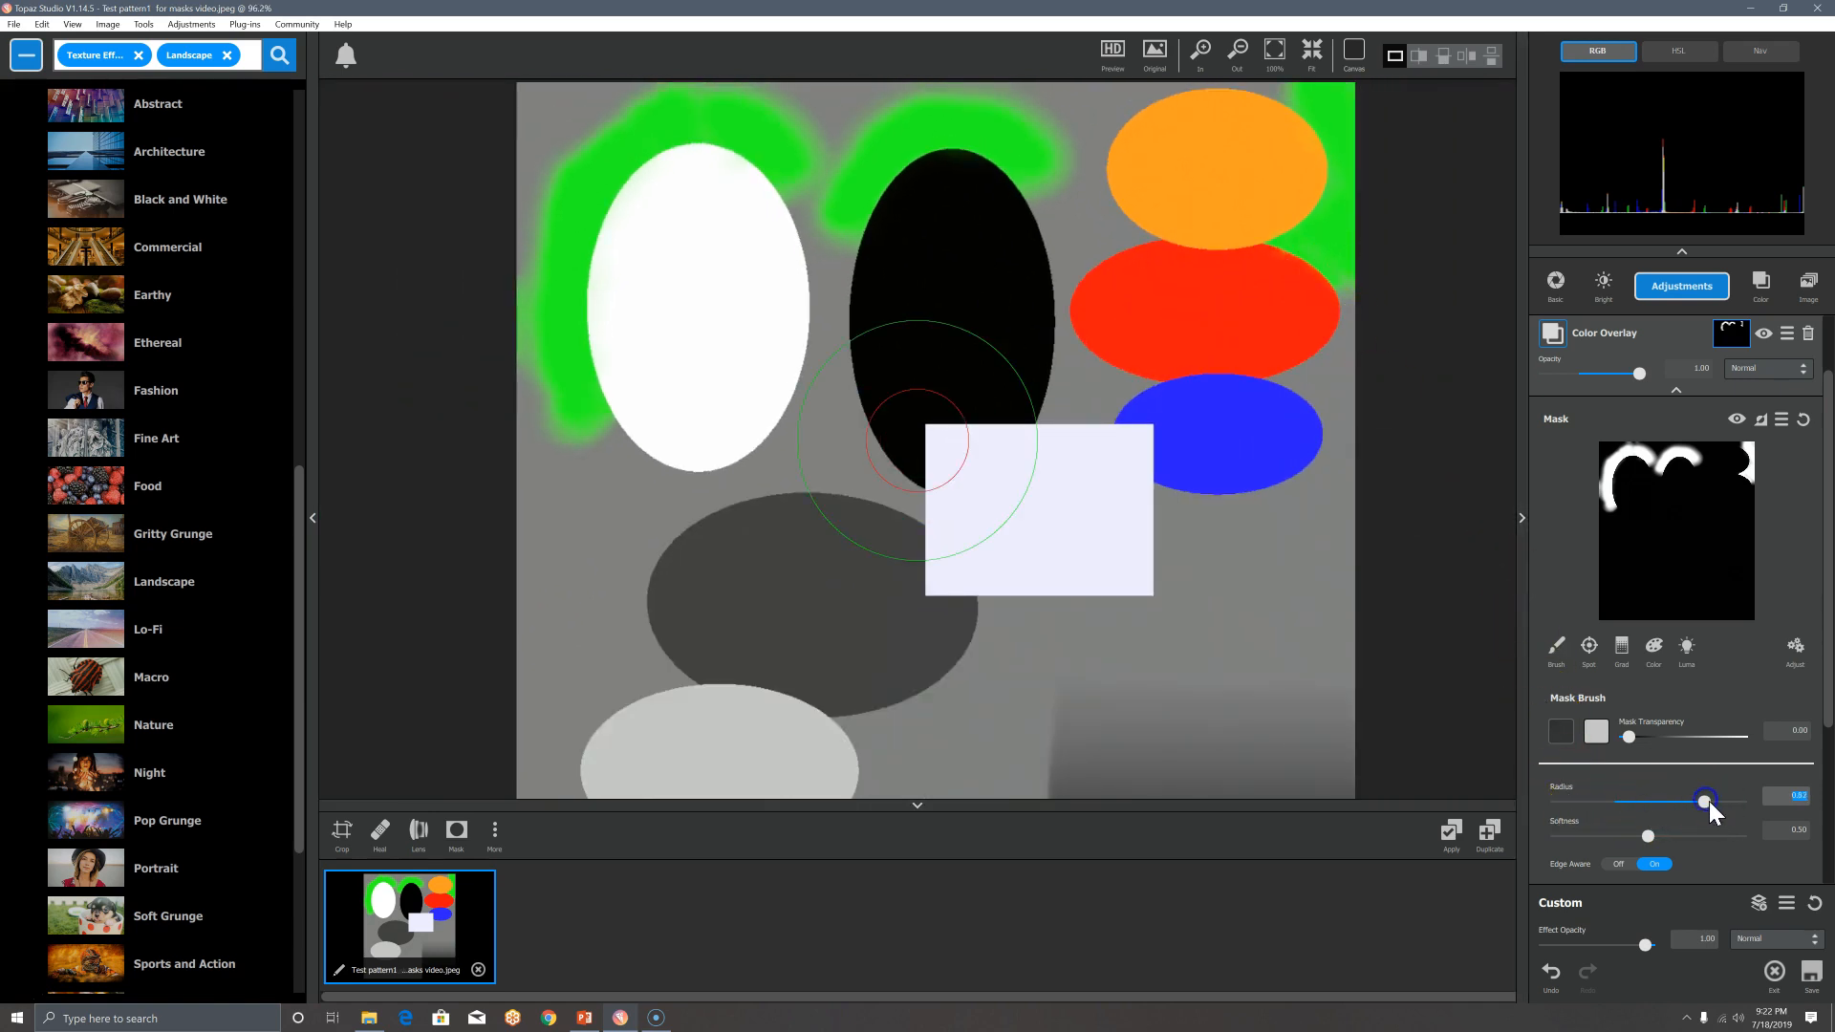
{"action": "left_click", "coordinate": [1602, 835]}
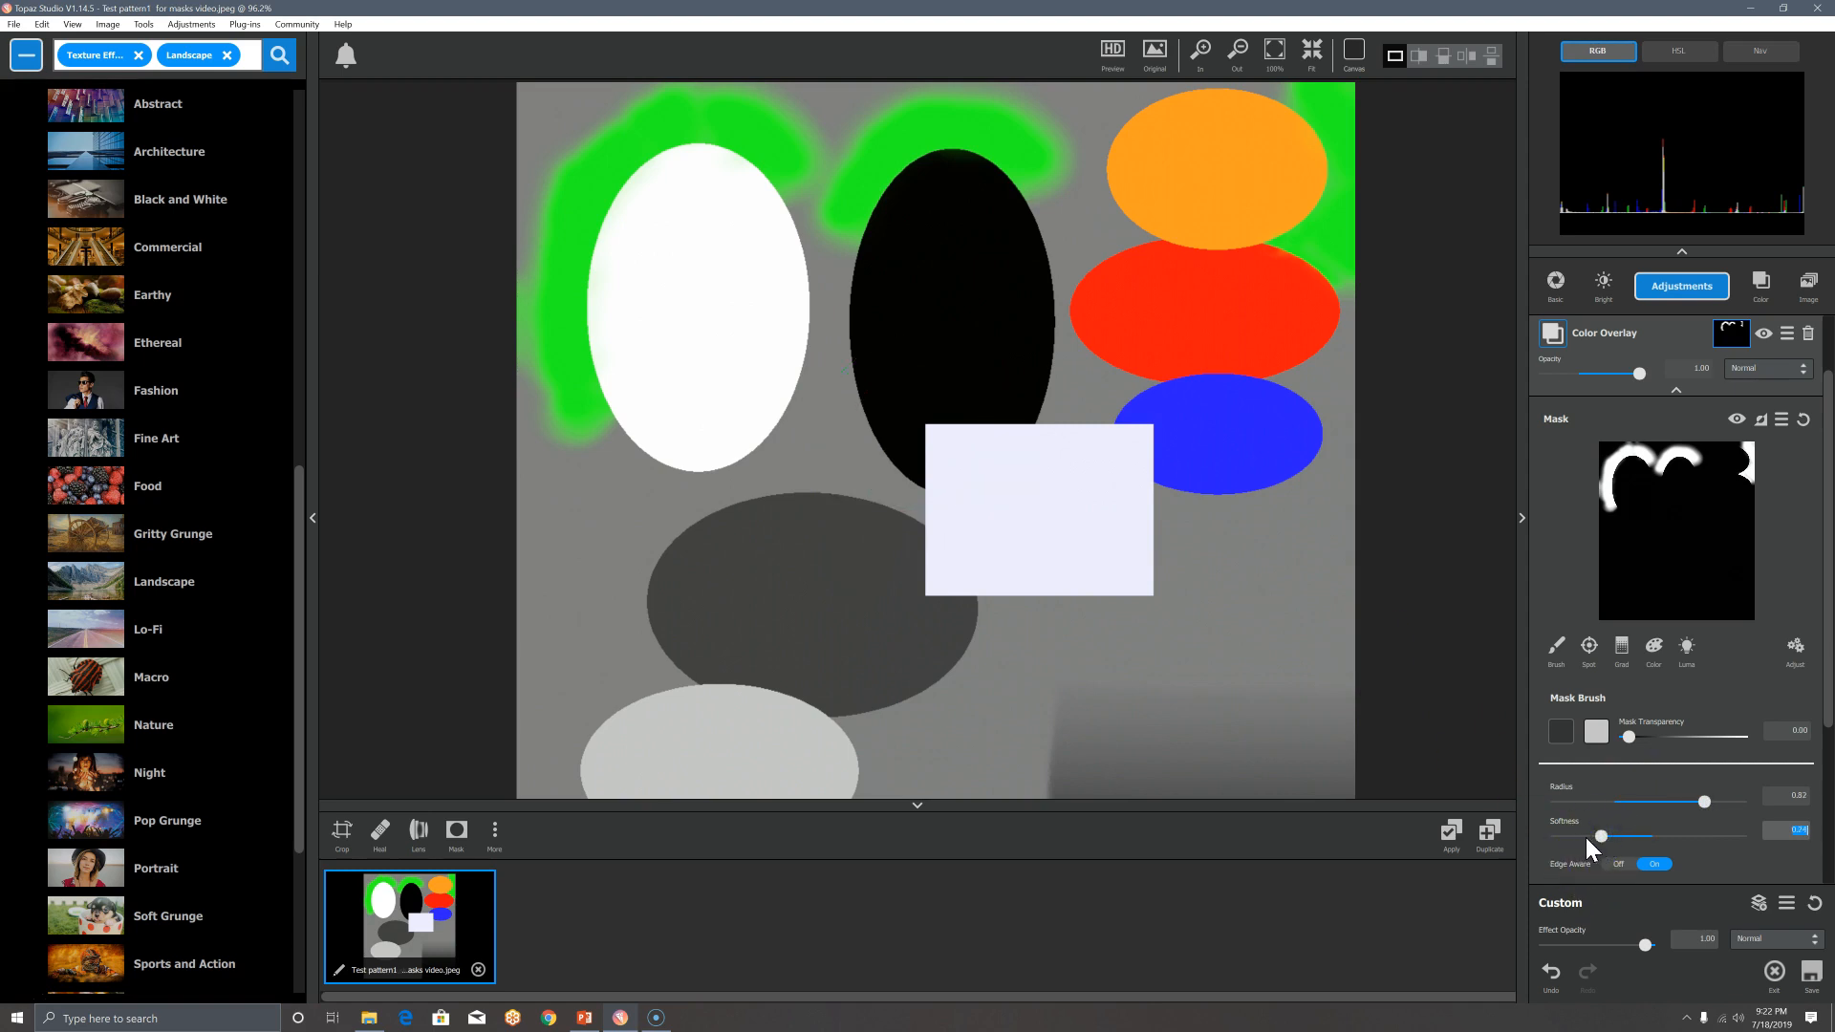
{"action": "left_click", "coordinate": [1597, 837]}
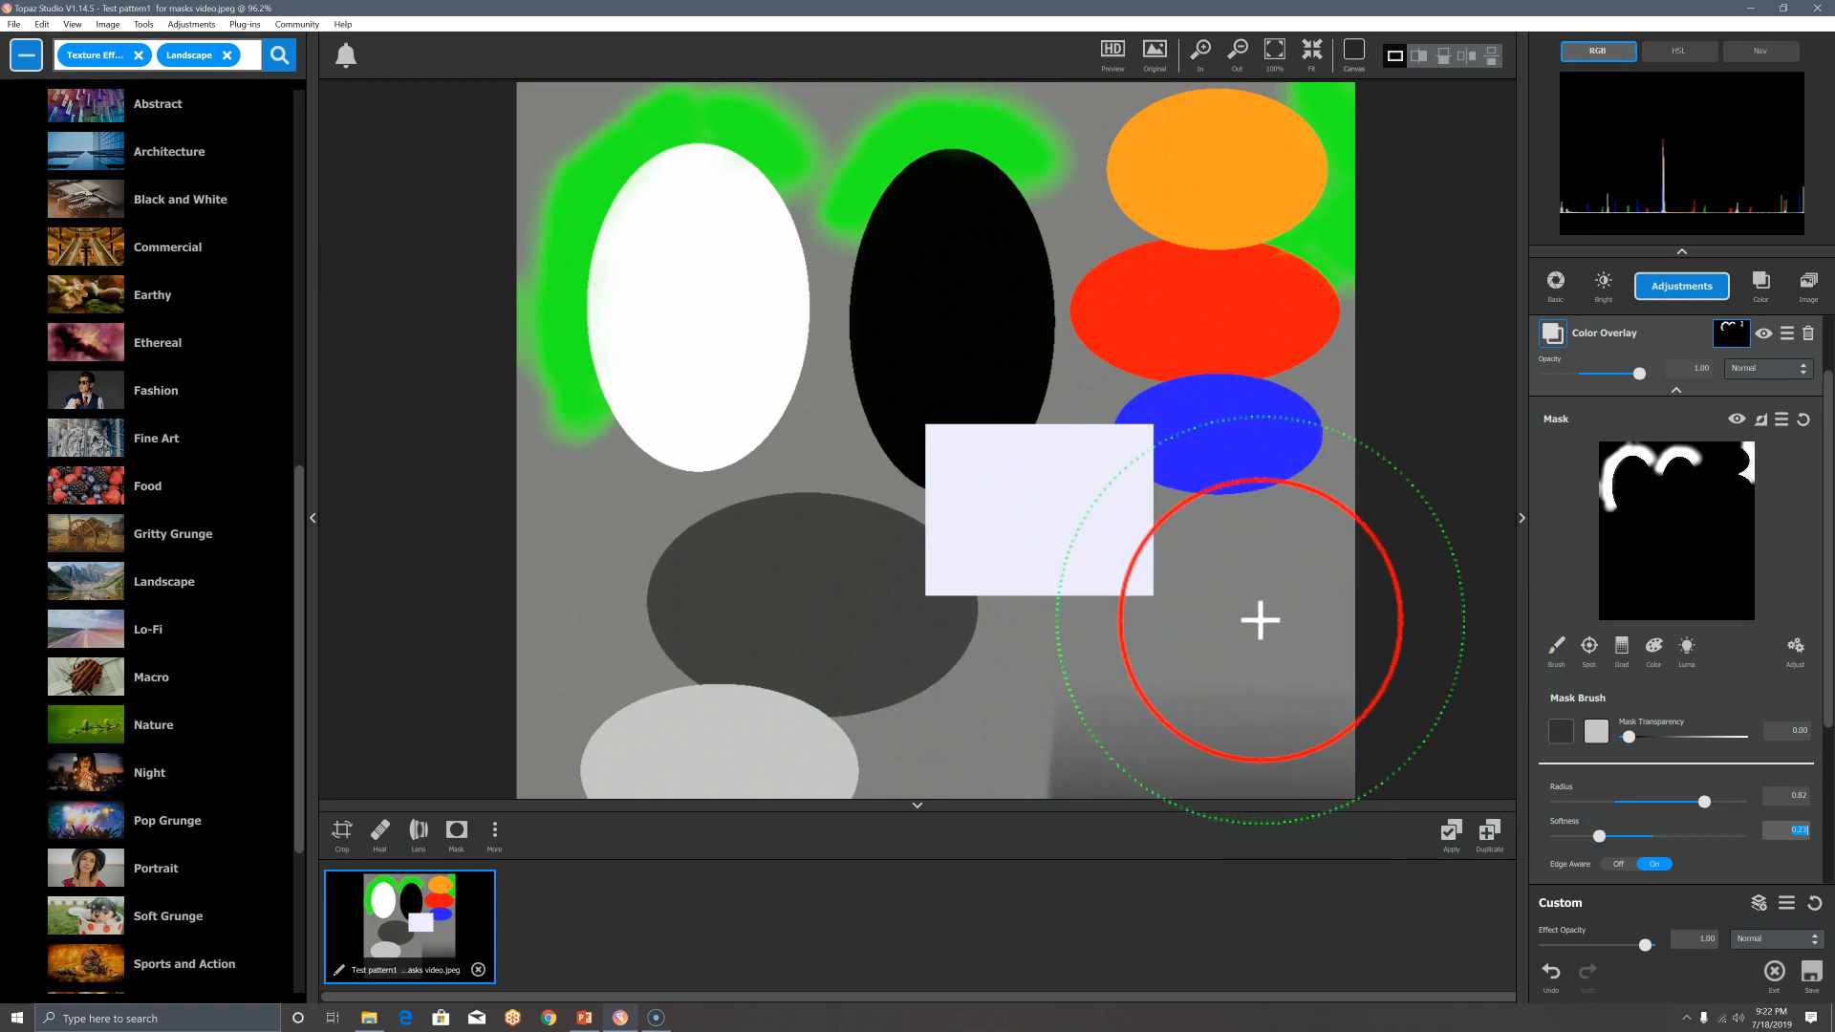
{"action": "mouse_move", "coordinate": [1260, 621]}
{"action": "left_mouse_down"}
{"action": "mouse_move", "coordinate": [1298, 567]}
{"action": "mouse_move", "coordinate": [1250, 582]}
{"action": "mouse_move", "coordinate": [1240, 643]}
{"action": "mouse_move", "coordinate": [1191, 689]}
{"action": "mouse_move", "coordinate": [1028, 678]}
{"action": "mouse_move", "coordinate": [941, 785]}
{"action": "left_mouse_up"}
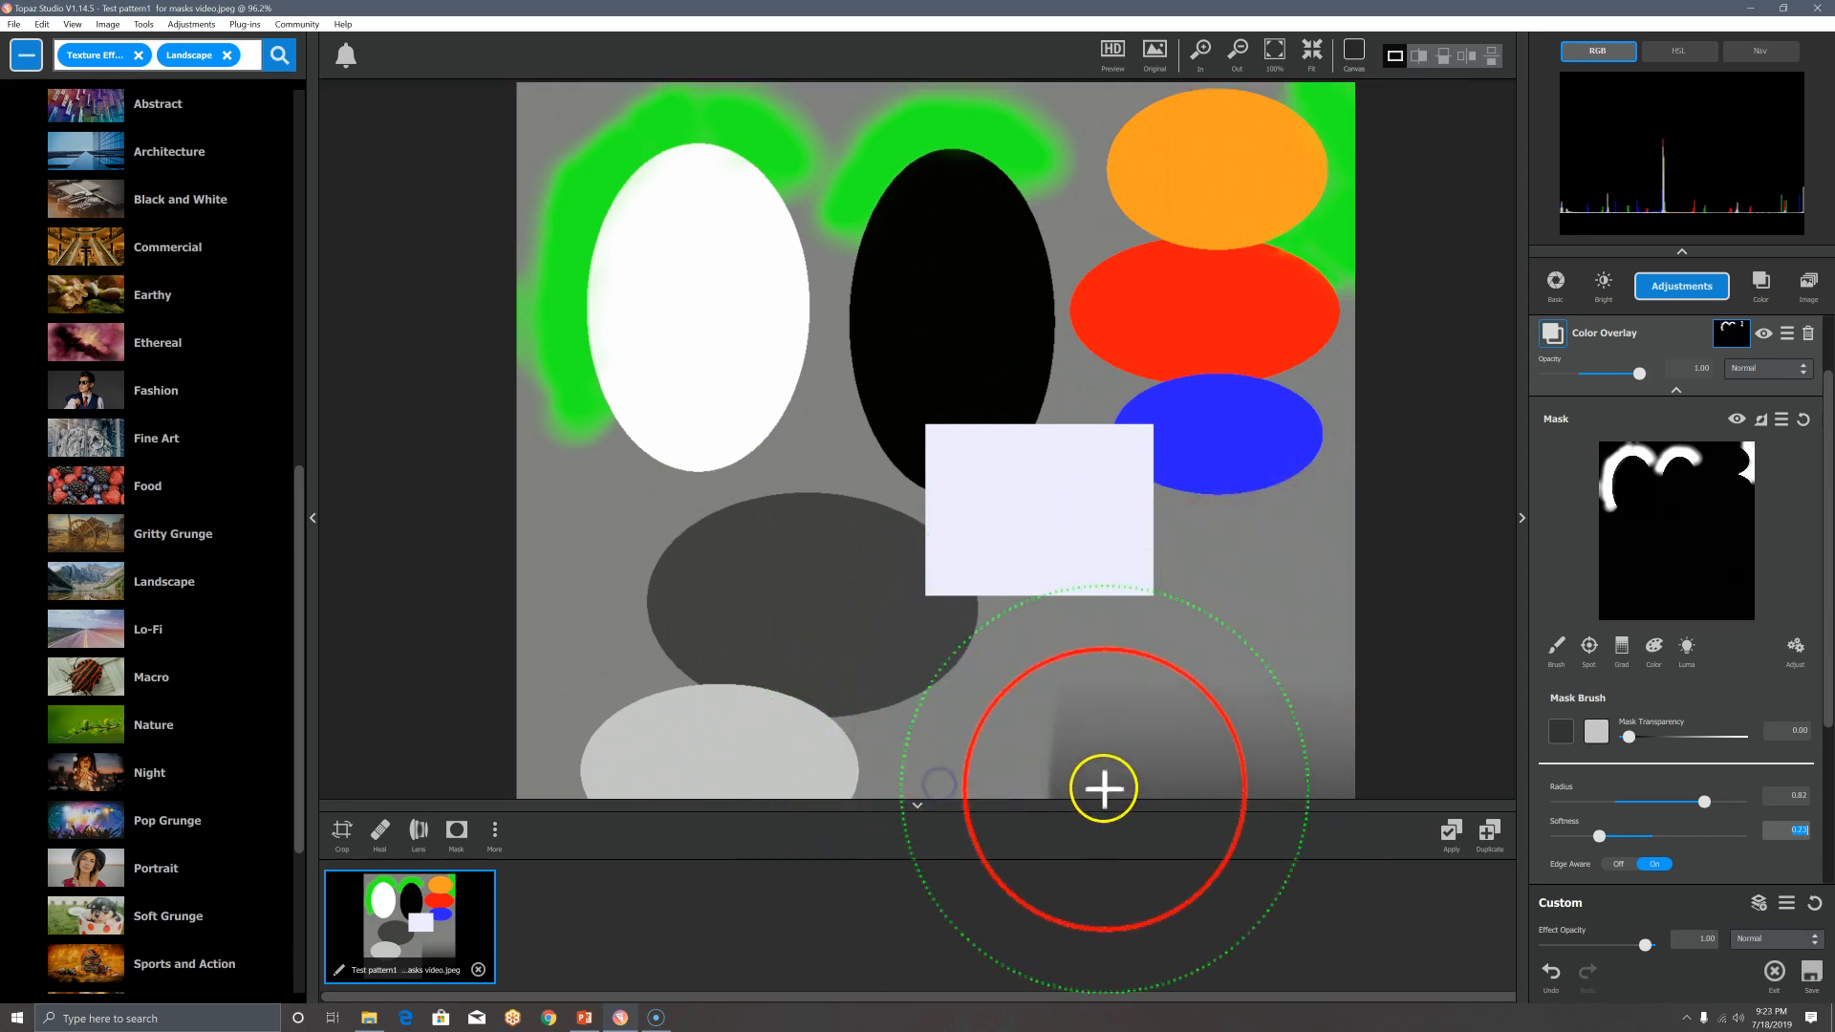
Step: At Mask Transparency 1.00, paint broad green around the dark grey ellipse, the left side, and near the blue ellipse
{"action": "left_click", "coordinate": [1596, 733]}
{"action": "left_click_drag", "start_coordinate": [1050, 680], "coordinate": [948, 775]}
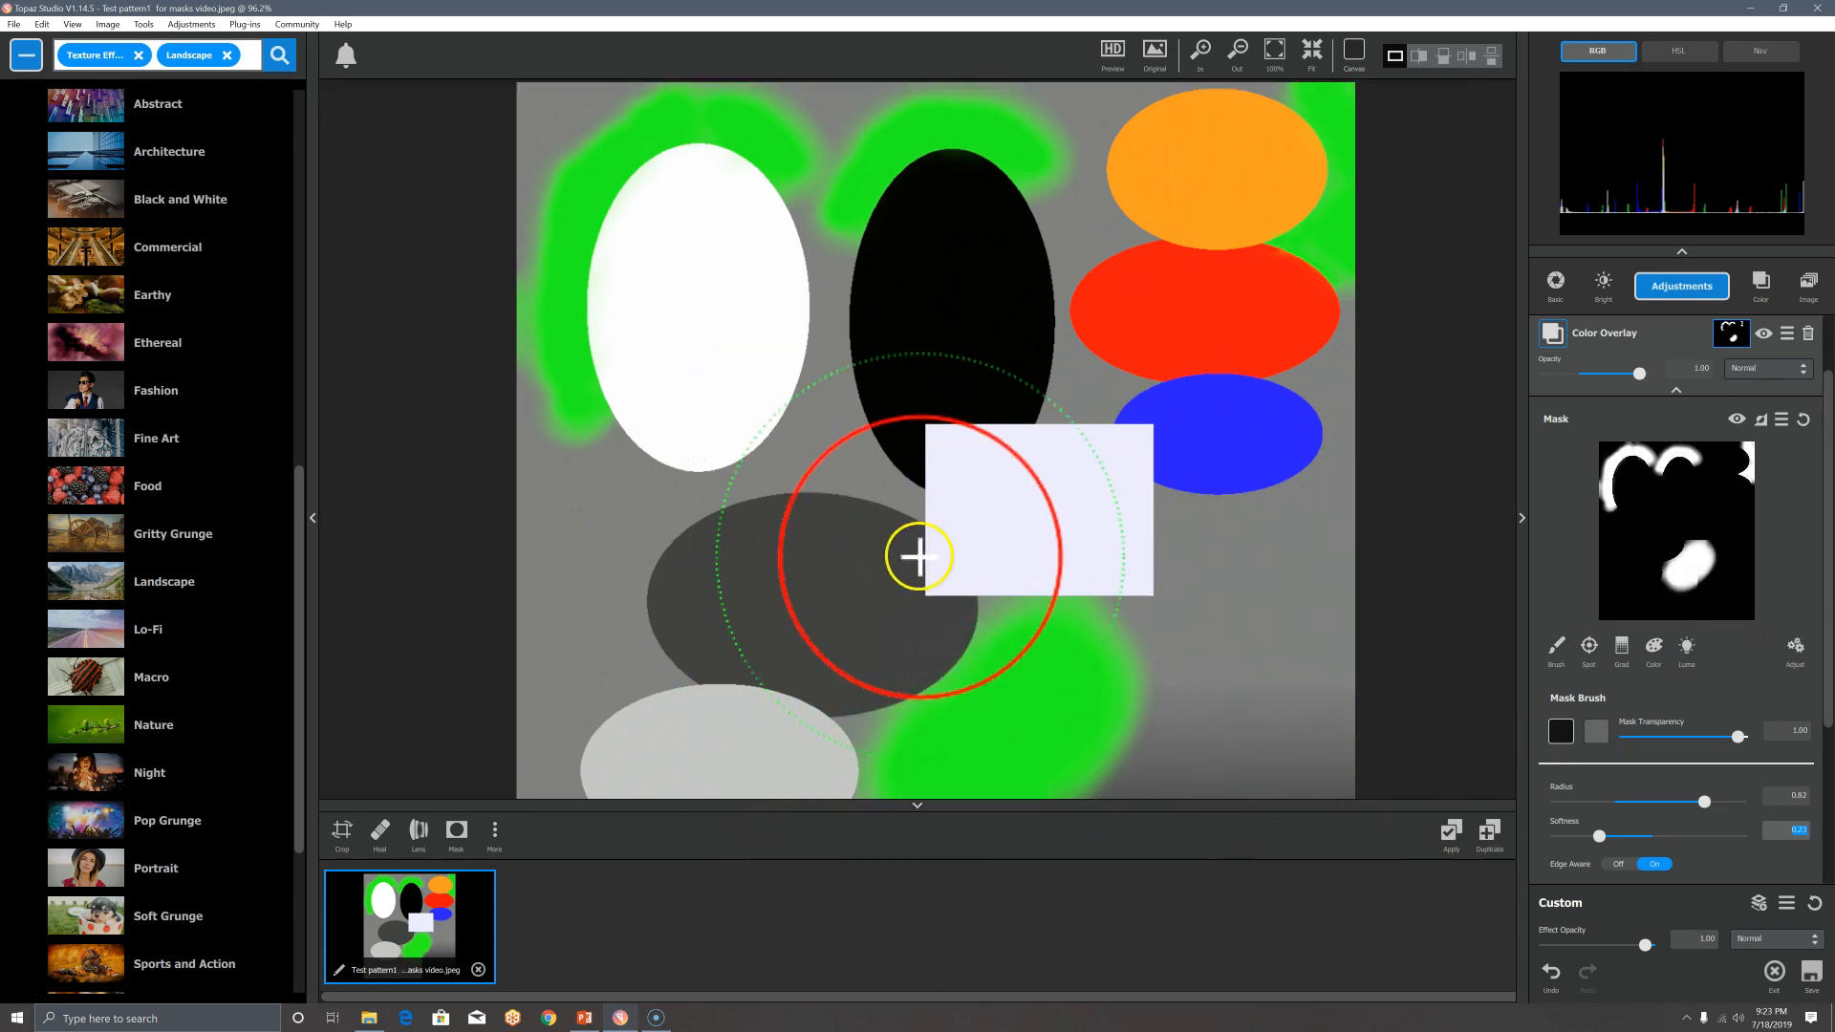
{"action": "mouse_move", "coordinate": [565, 496]}
{"action": "left_mouse_down"}
{"action": "mouse_move", "coordinate": [549, 645]}
{"action": "mouse_move", "coordinate": [503, 740]}
{"action": "left_mouse_up"}
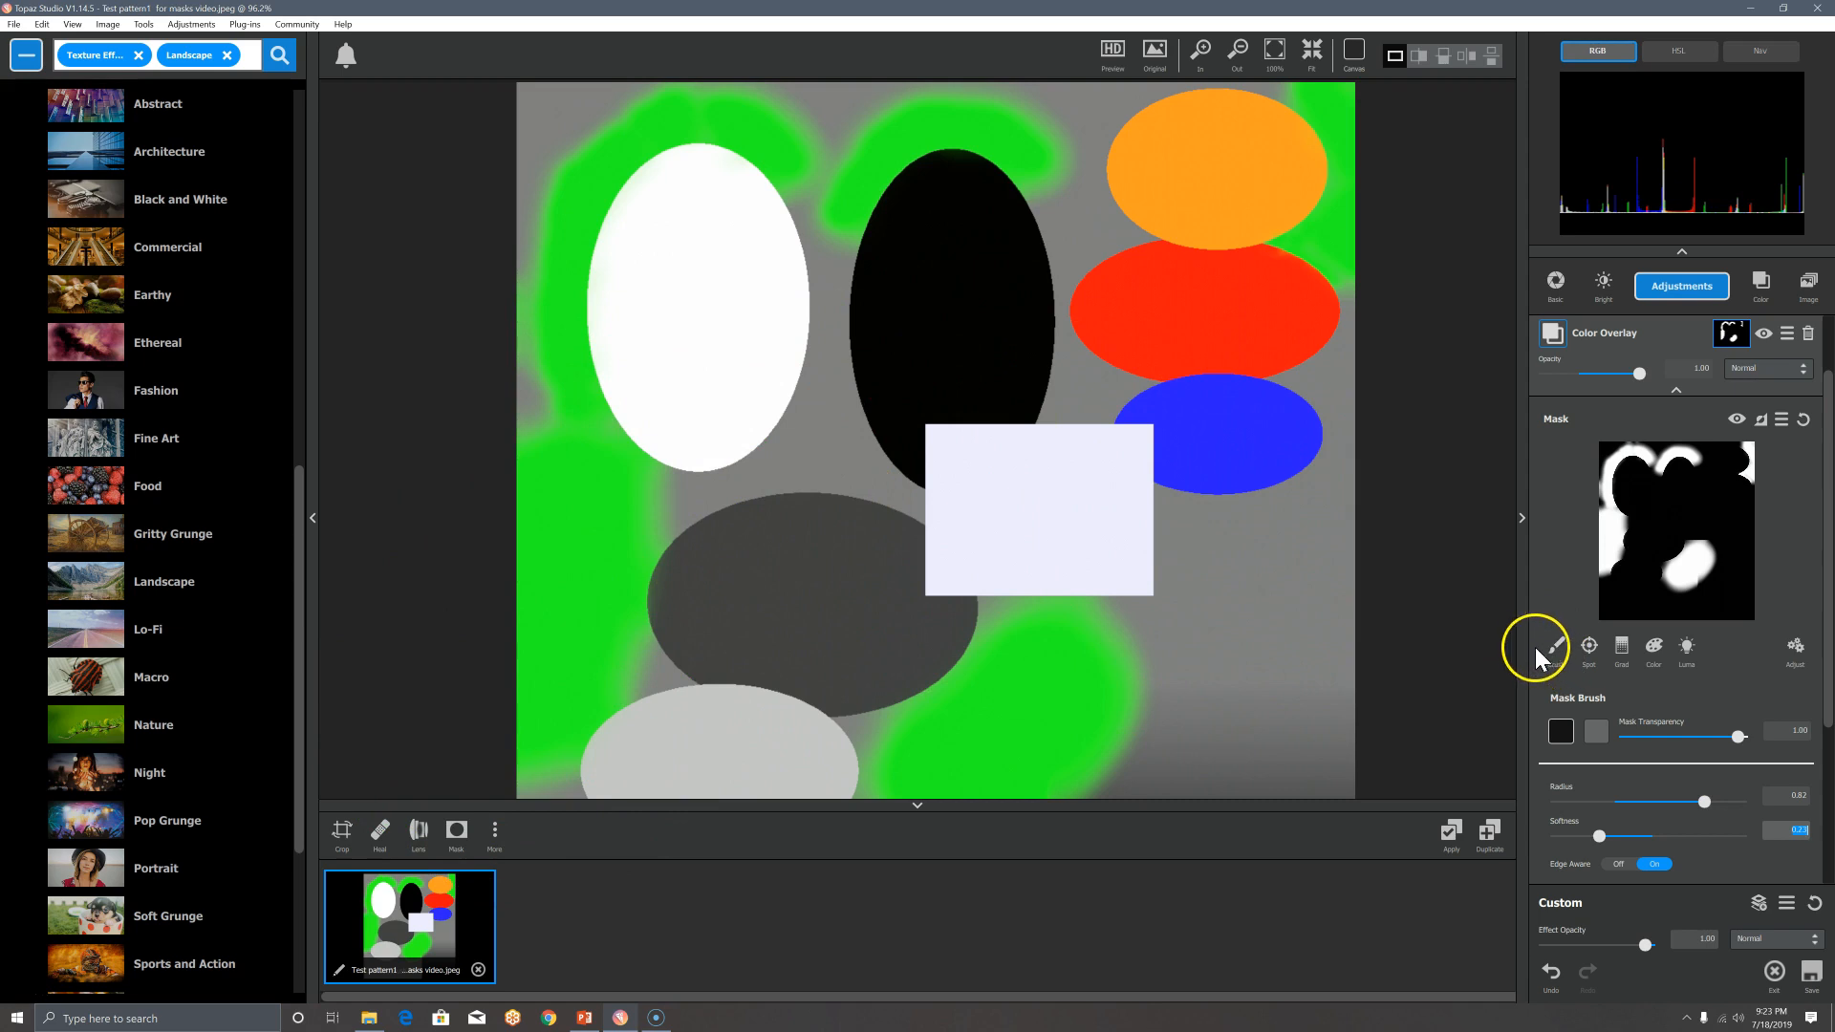
{"action": "mouse_move", "coordinate": [1249, 561]}
{"action": "left_mouse_down"}
{"action": "mouse_move", "coordinate": [1328, 545]}
{"action": "mouse_move", "coordinate": [1310, 586]}
{"action": "left_mouse_up"}
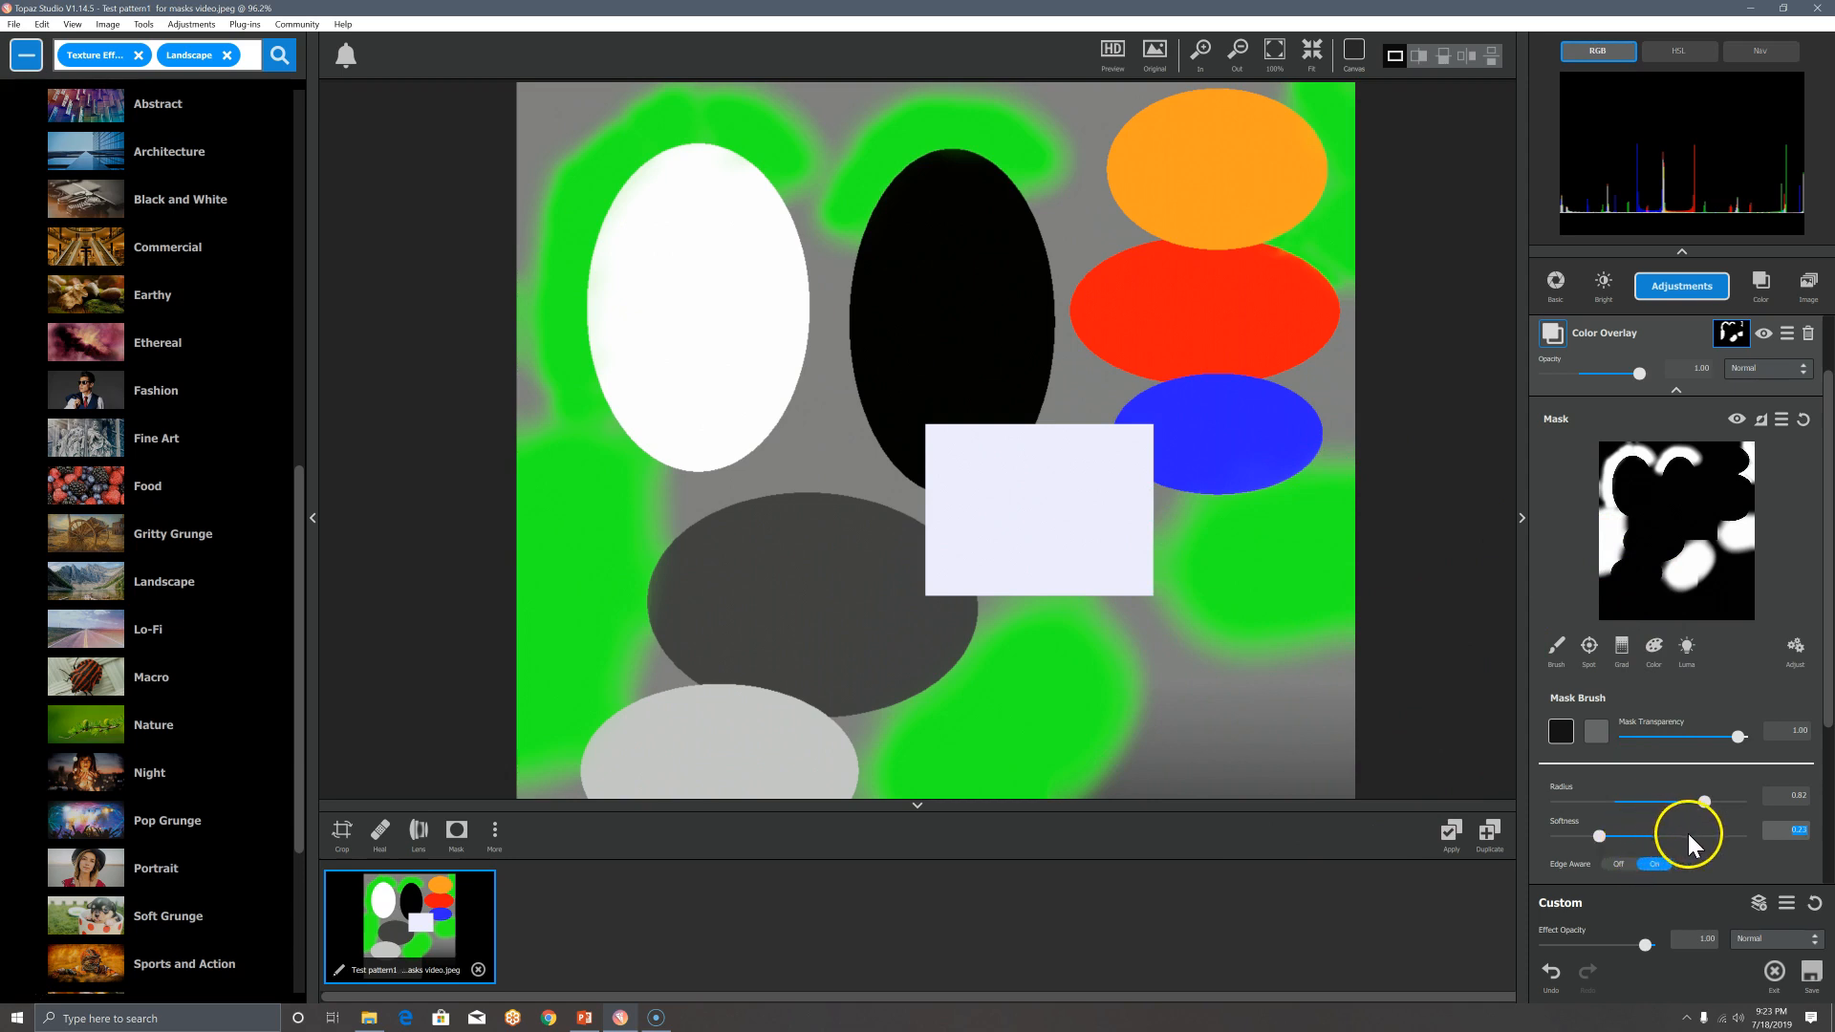
Step: Test softness 0.86 with a dab near the black ellipse, undo it, and settle on softness 0.38
{"action": "left_click_drag", "start_coordinate": [1688, 833], "coordinate": [1712, 836]}
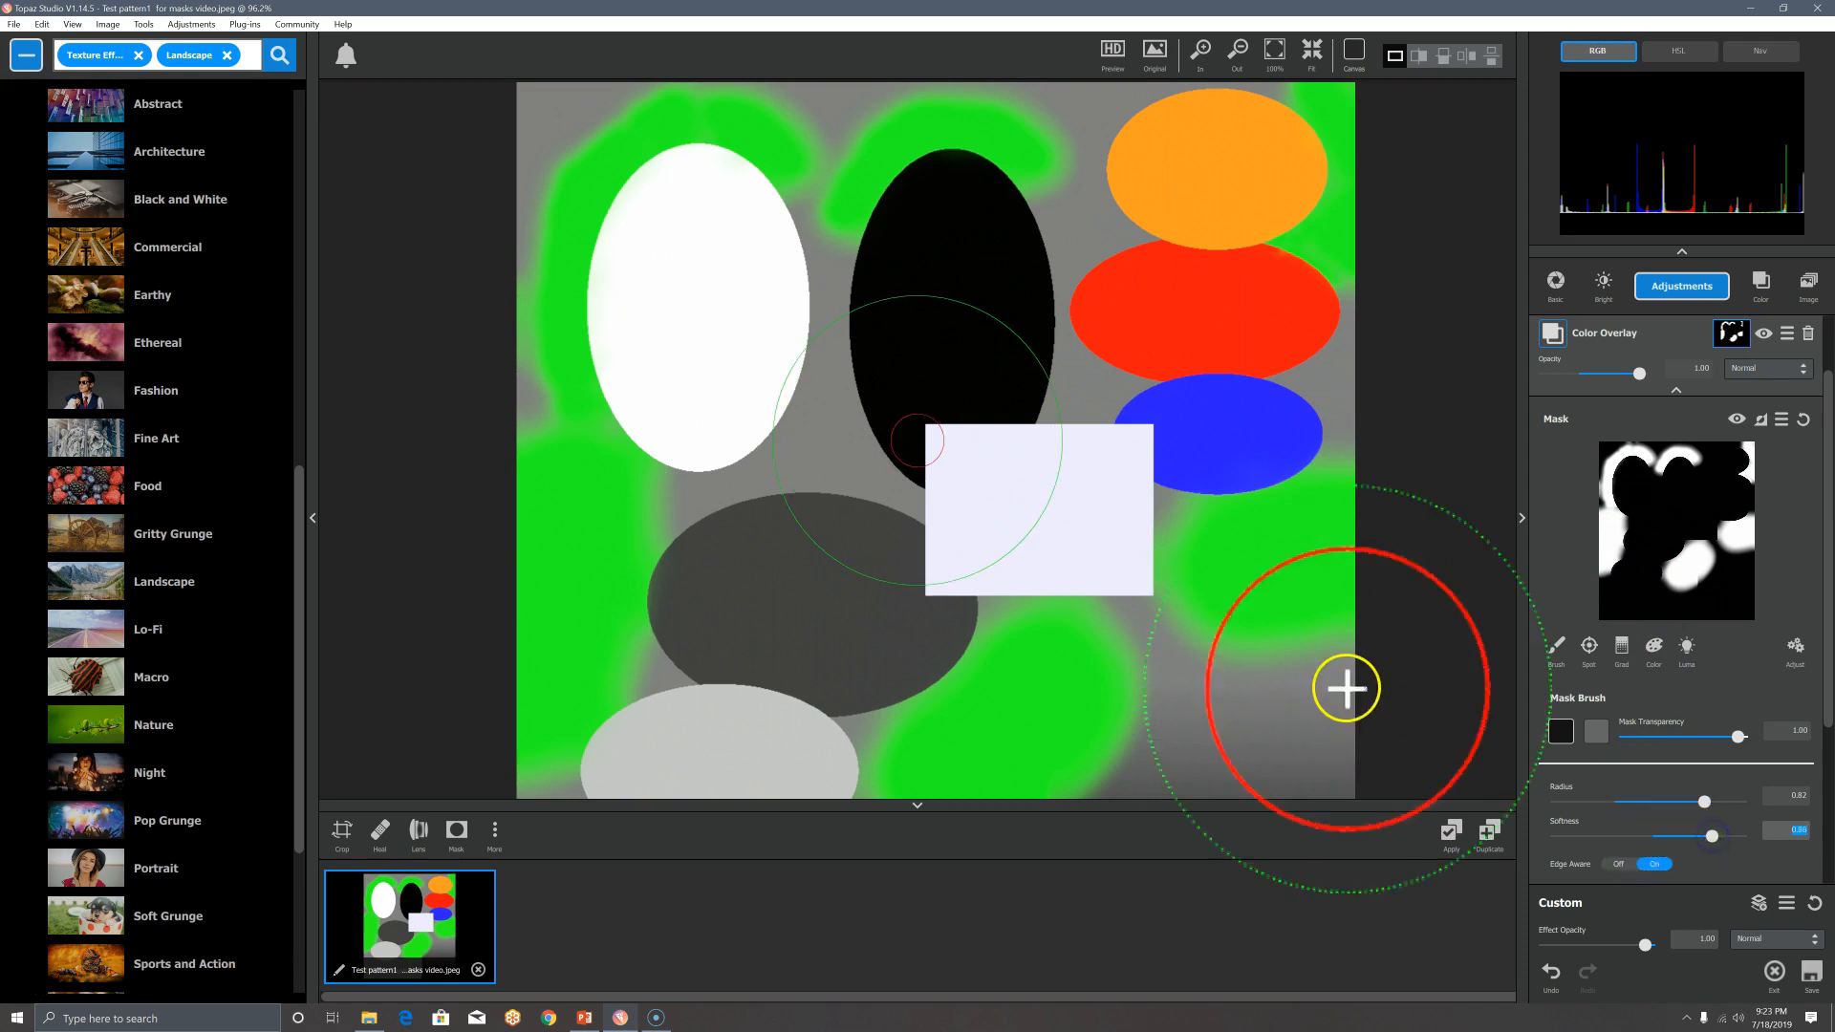
{"action": "left_click", "coordinate": [830, 436]}
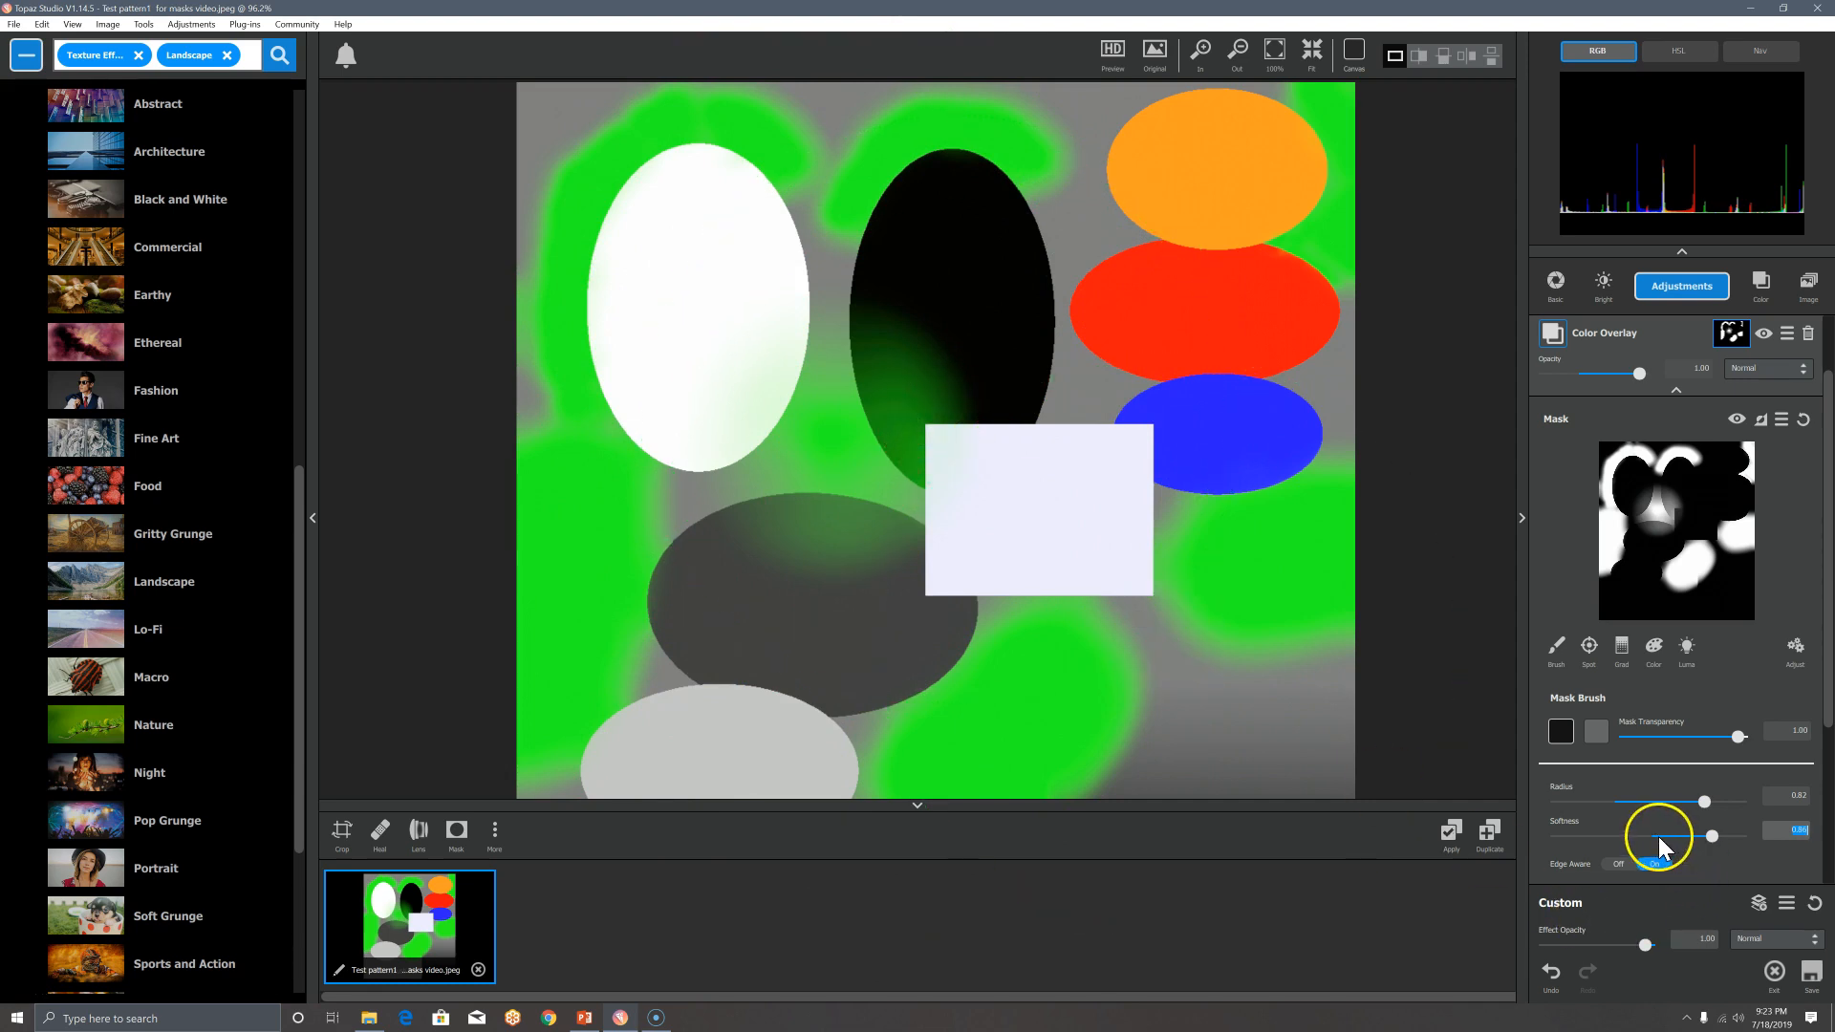
{"action": "left_click", "coordinate": [1554, 980]}
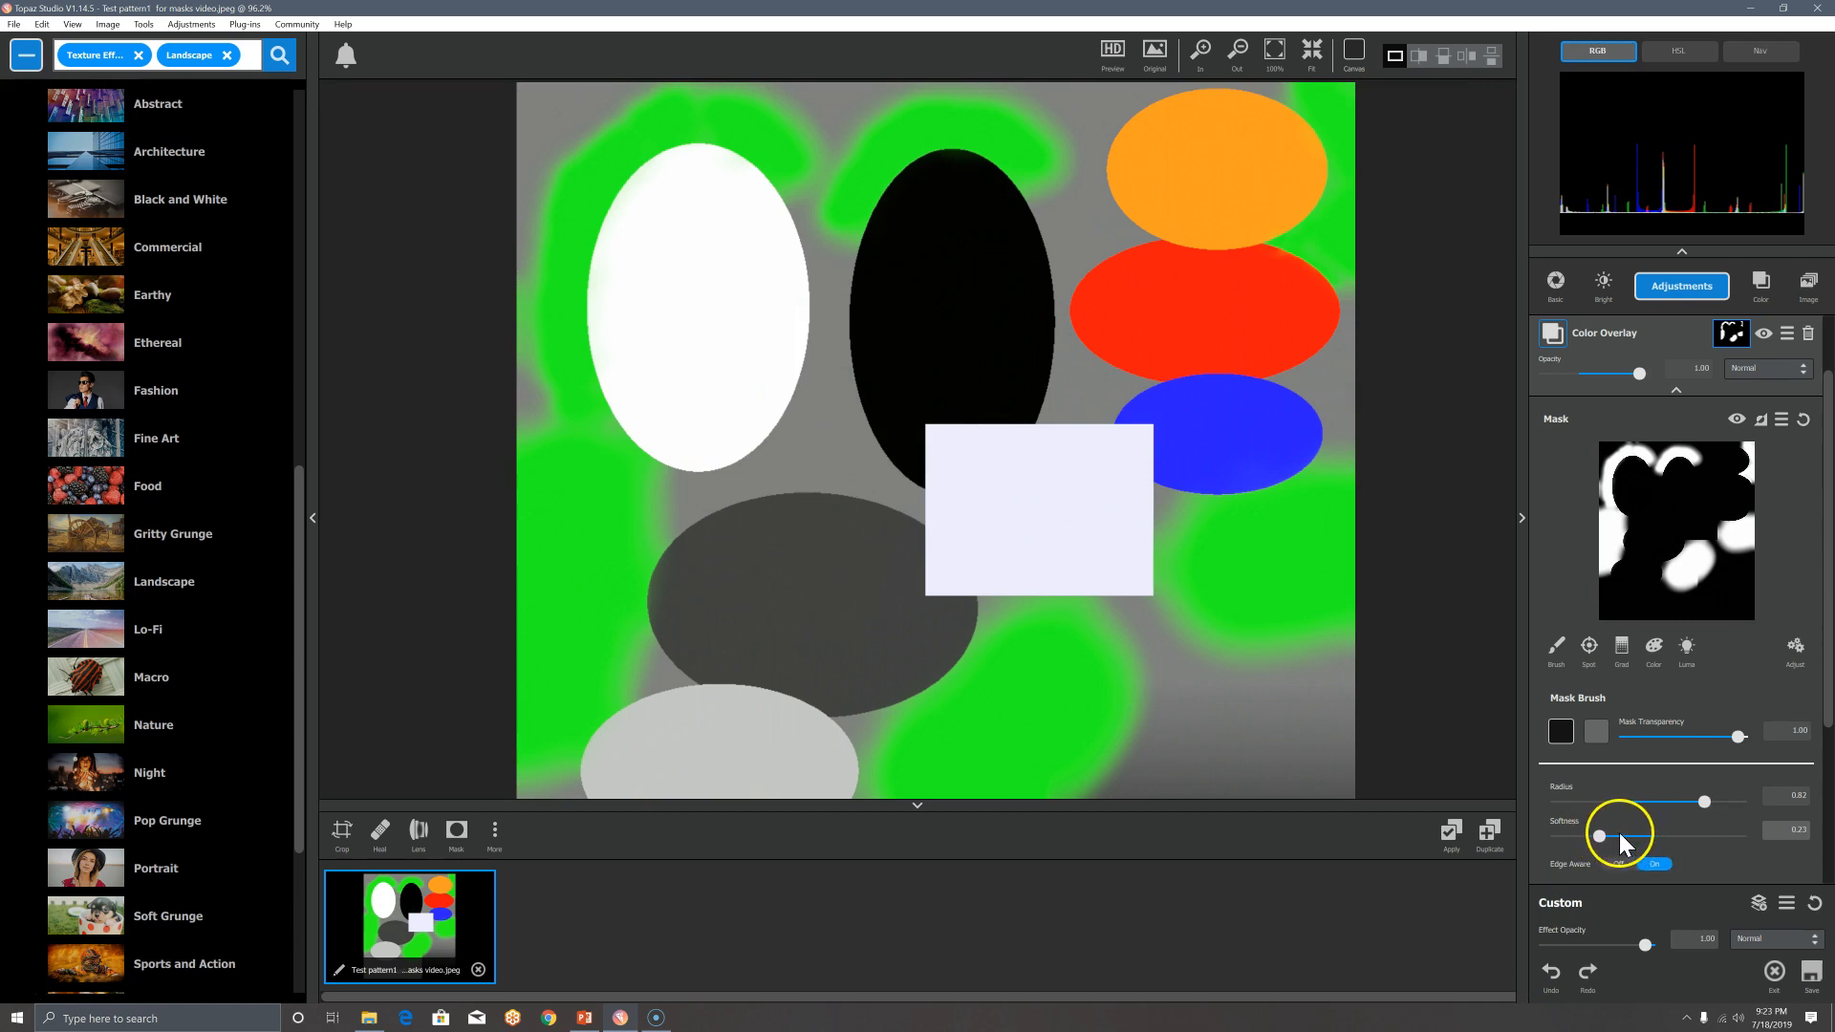
{"action": "mouse_move", "coordinate": [1604, 834]}
{"action": "left_mouse_down"}
{"action": "mouse_move", "coordinate": [1760, 837]}
{"action": "mouse_move", "coordinate": [1629, 830]}
{"action": "left_mouse_up"}
Step: At radius 0.41, paint overlay left of the black ellipse and between it and the orange and red ellipses; undo the red-side dab
{"action": "left_click", "coordinate": [1633, 802]}
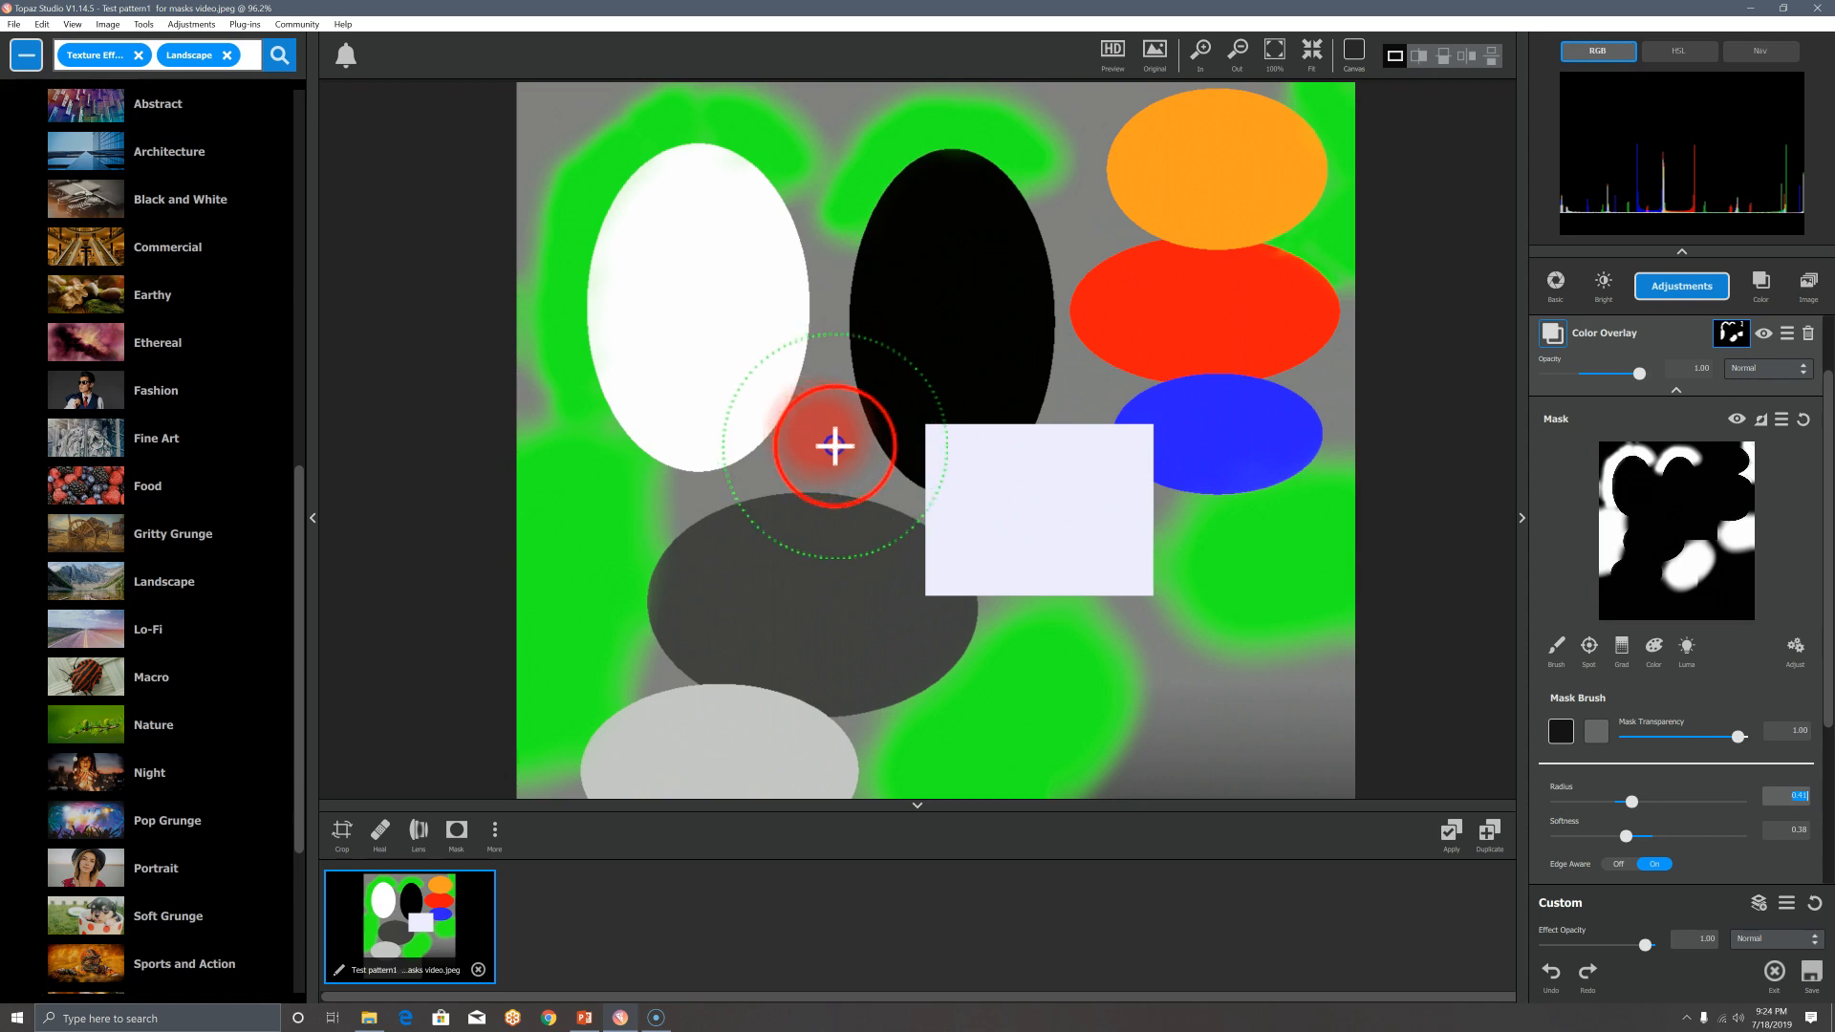
{"action": "left_click_drag", "start_coordinate": [833, 444], "coordinate": [923, 595]}
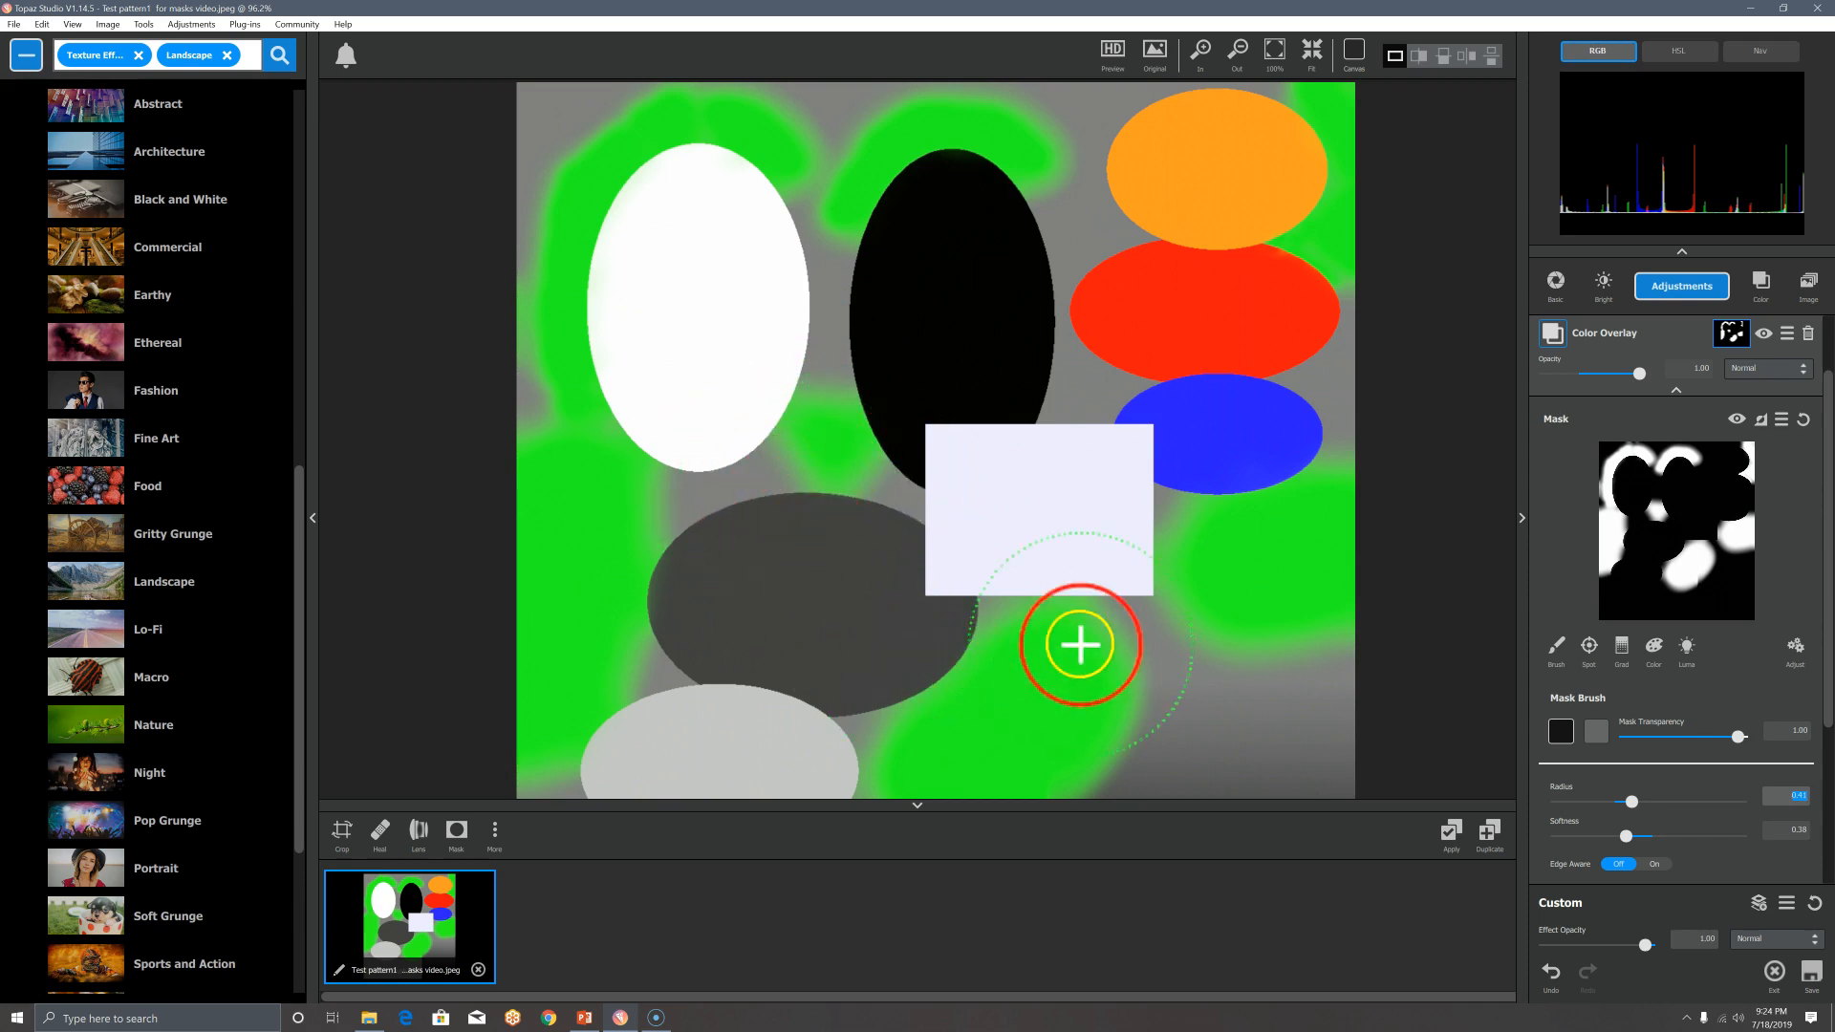
{"action": "left_click", "coordinate": [1089, 231]}
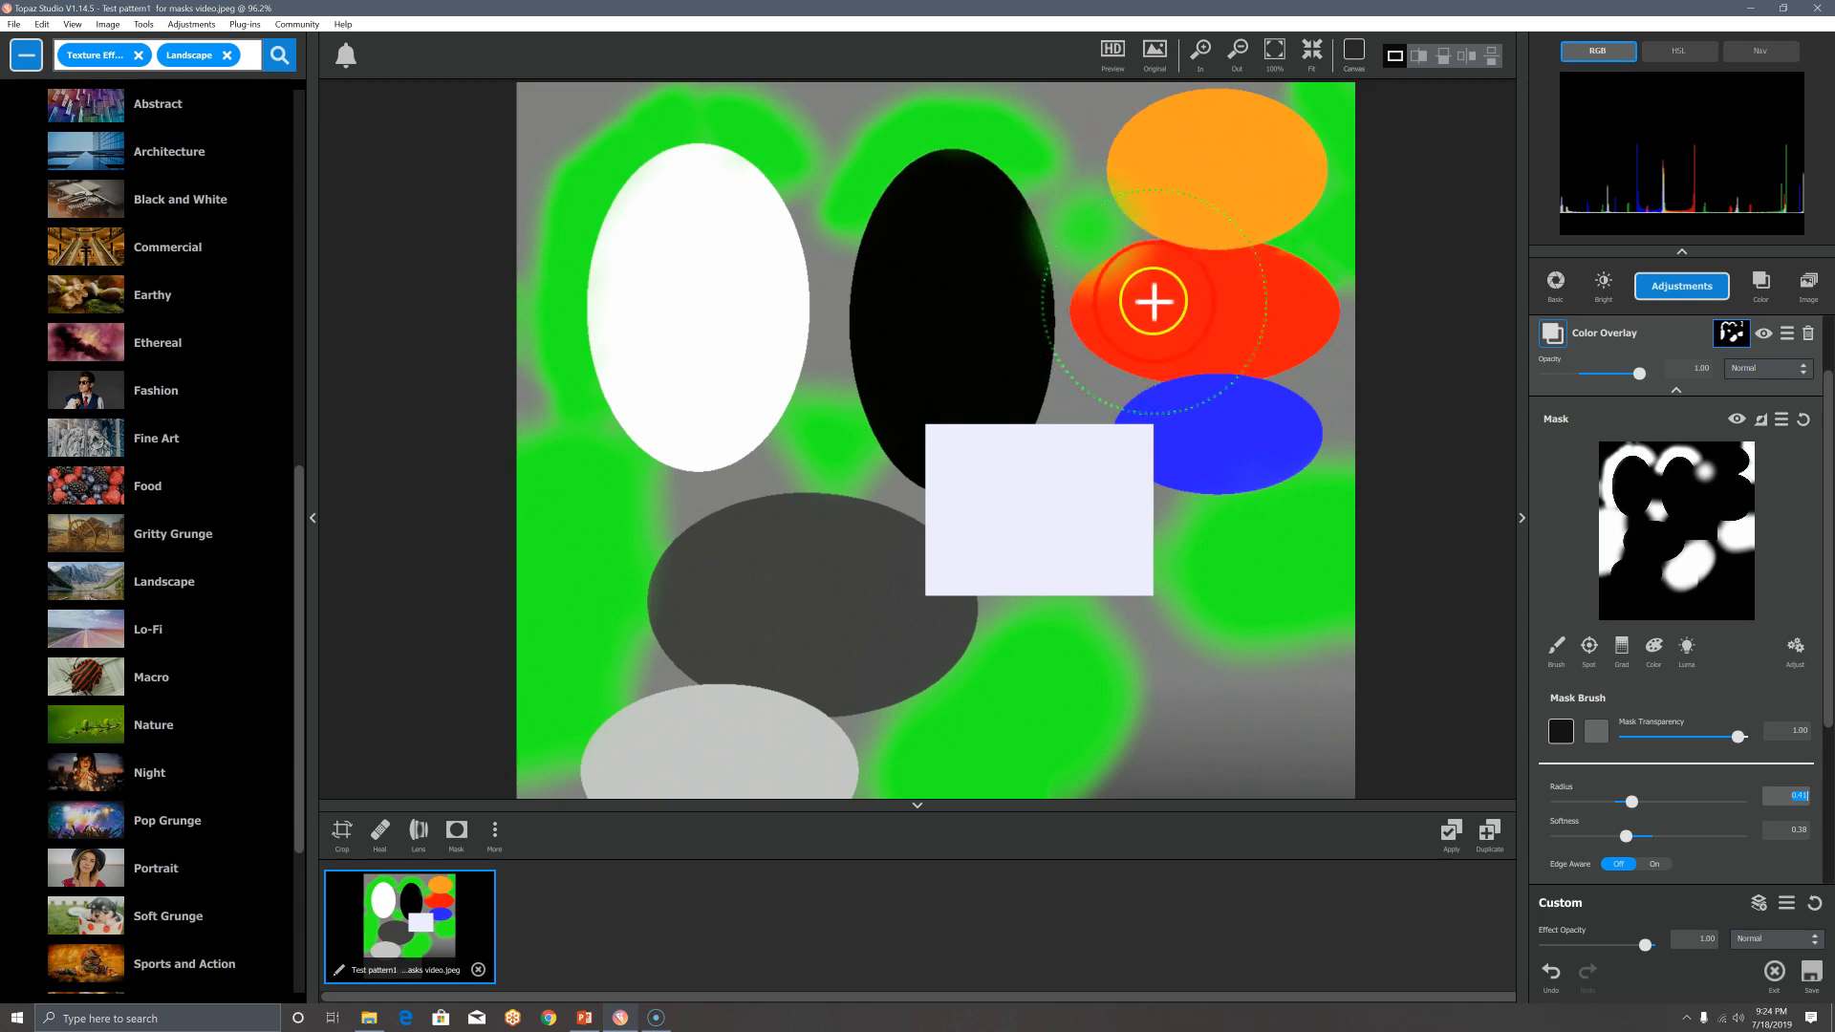
{"action": "left_click", "coordinate": [1088, 398]}
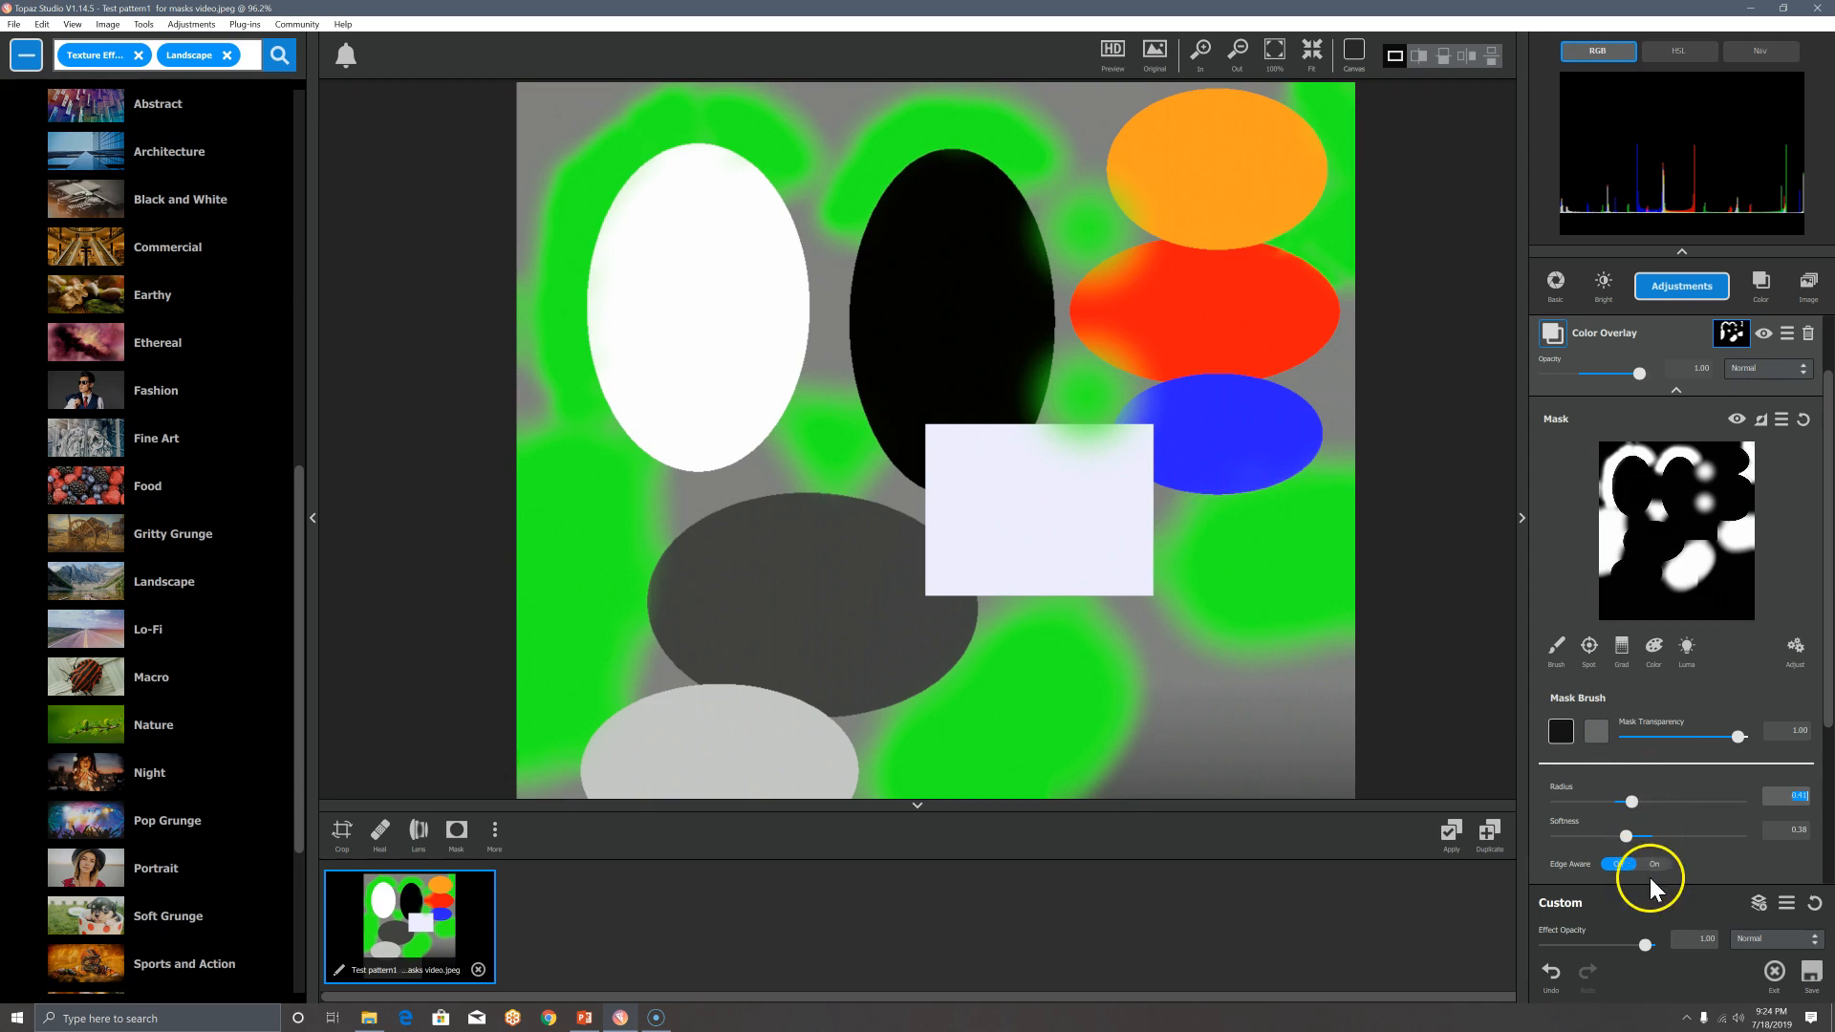
{"action": "left_click", "coordinate": [1551, 973]}
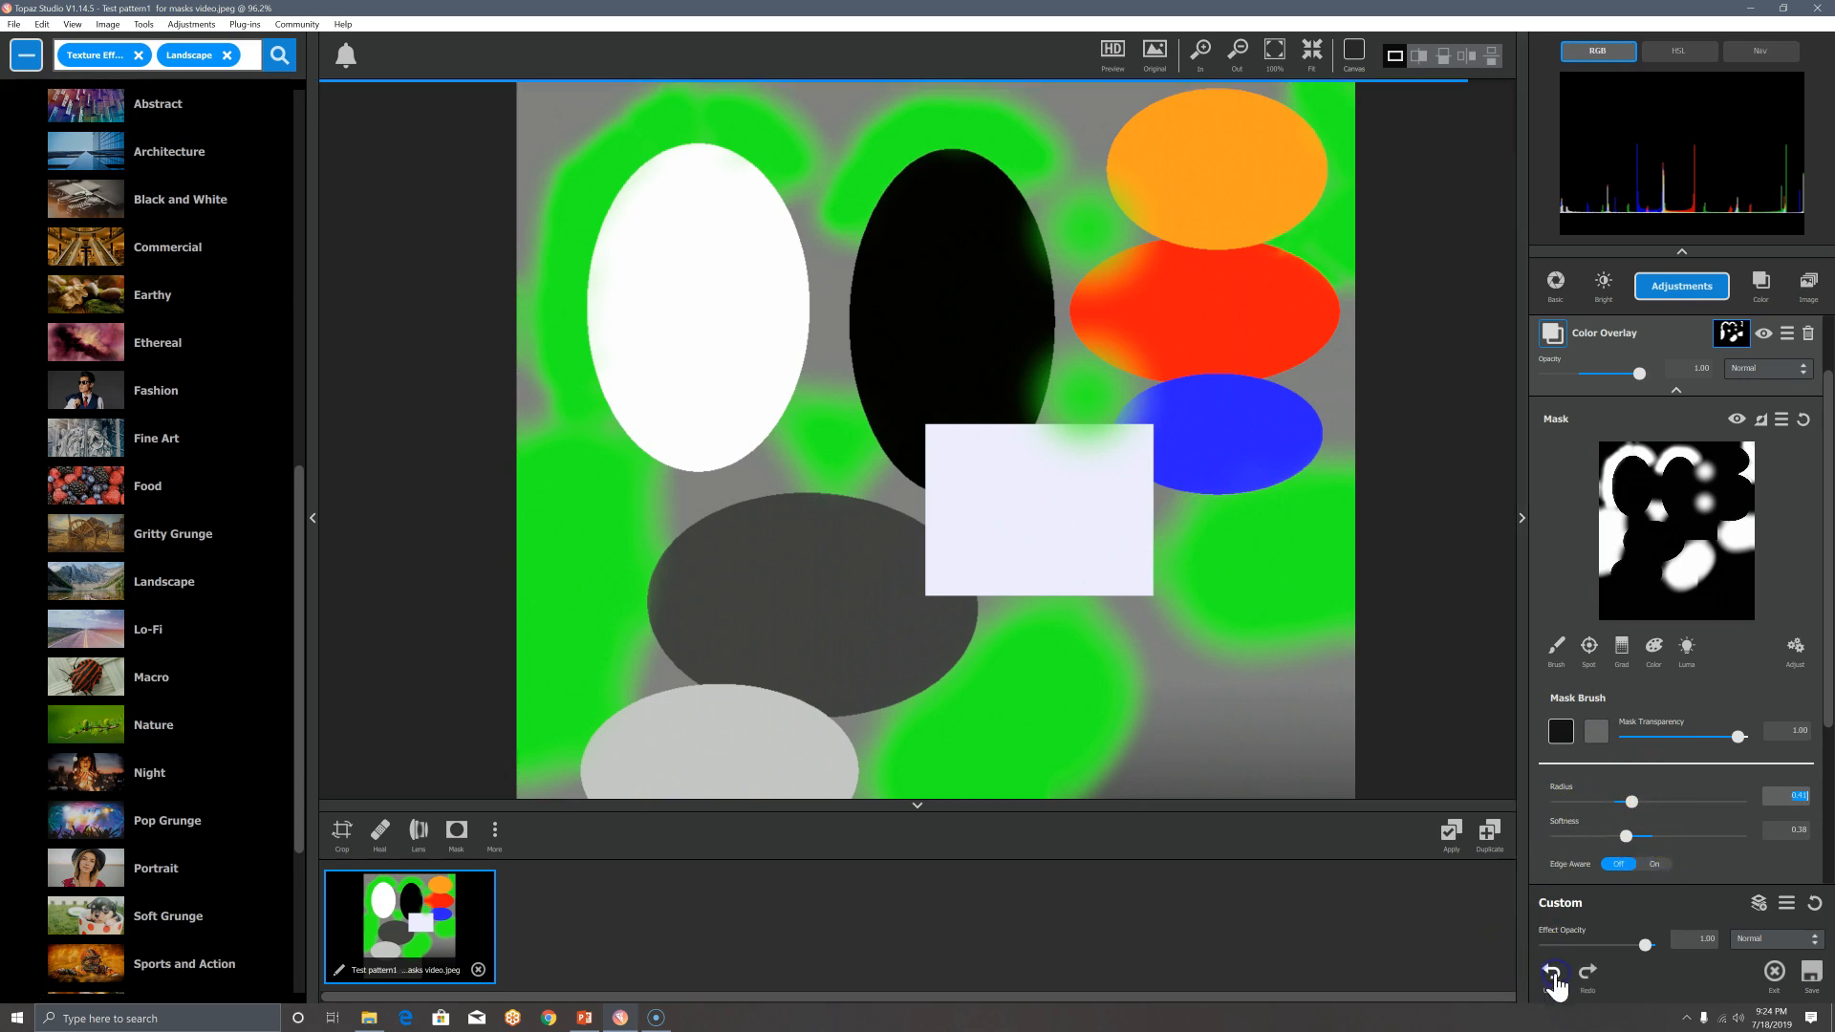
Step: Toggle the mask brush's Edge Aware setting so strokes follow shape boundaries
{"action": "left_click", "coordinate": [1649, 864]}
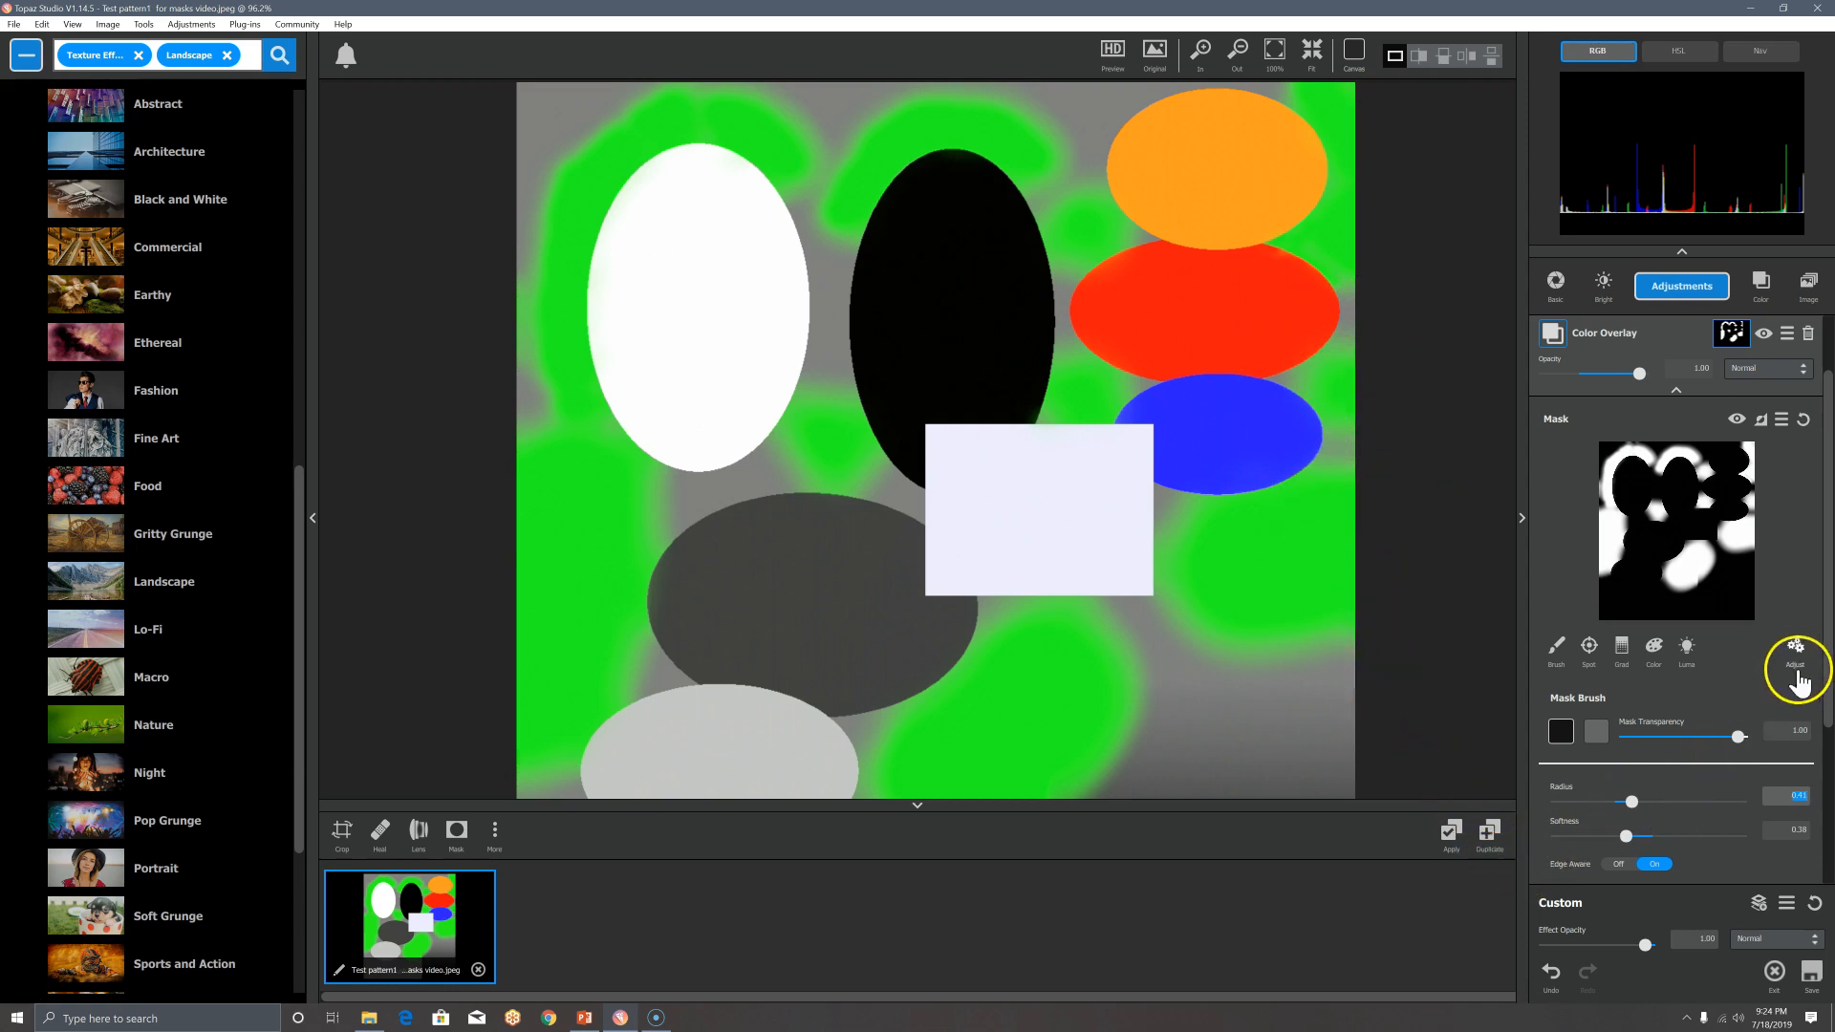
{"action": "left_click_drag", "start_coordinate": [1827, 664], "coordinate": [1828, 690]}
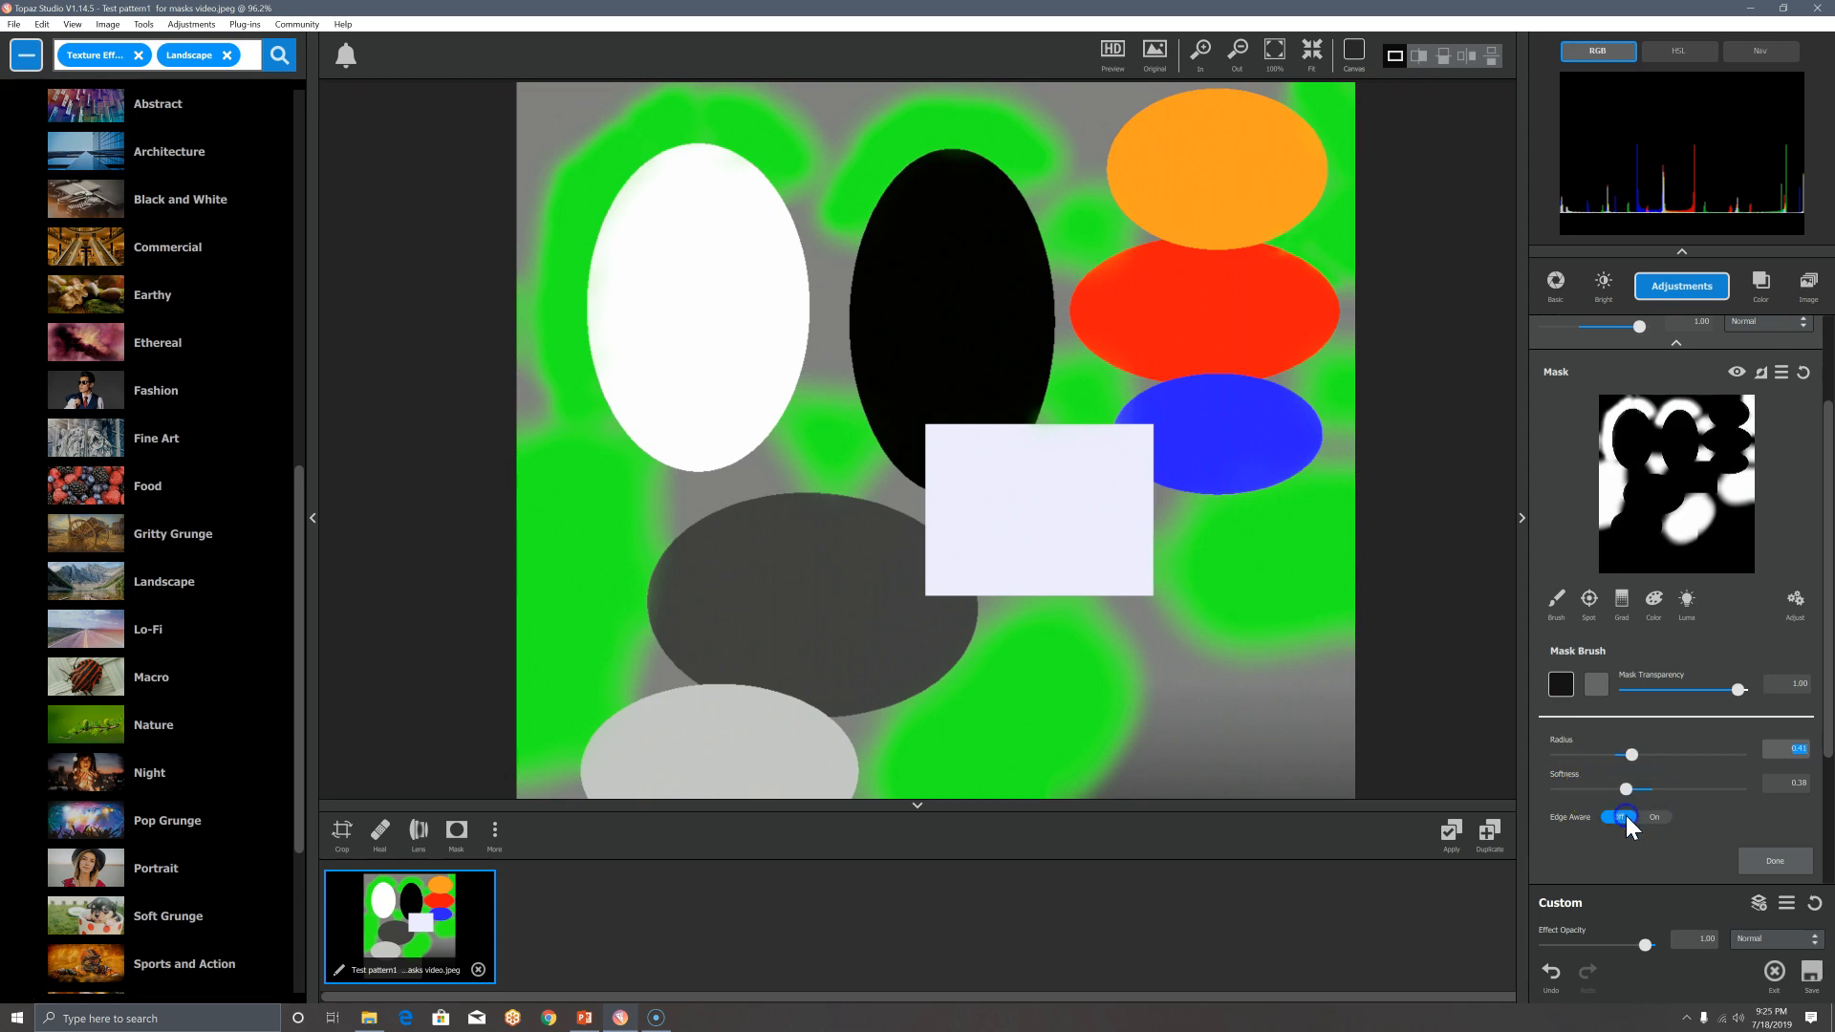
Step: Try a softer brush stroke beneath the blue ellipse, then undo it
{"action": "left_click_drag", "start_coordinate": [1646, 788], "coordinate": [1671, 789]}
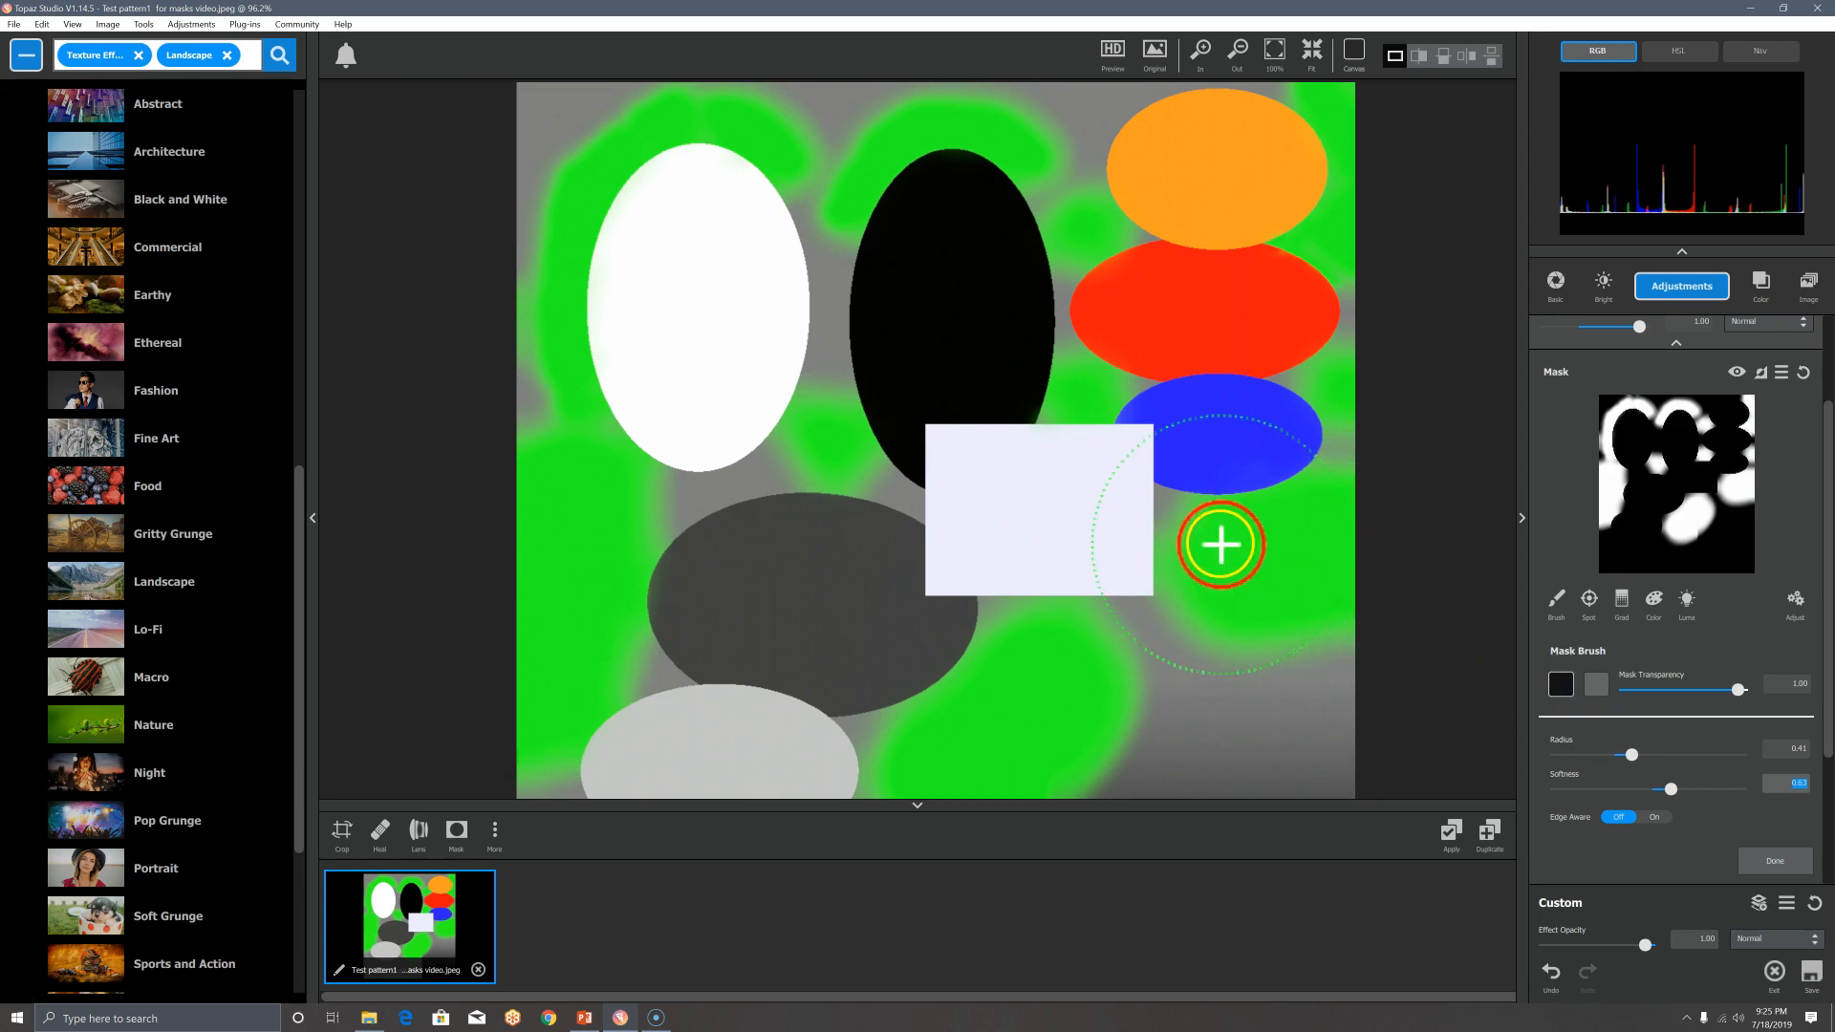
{"action": "left_click_drag", "start_coordinate": [1229, 534], "coordinate": [1338, 499]}
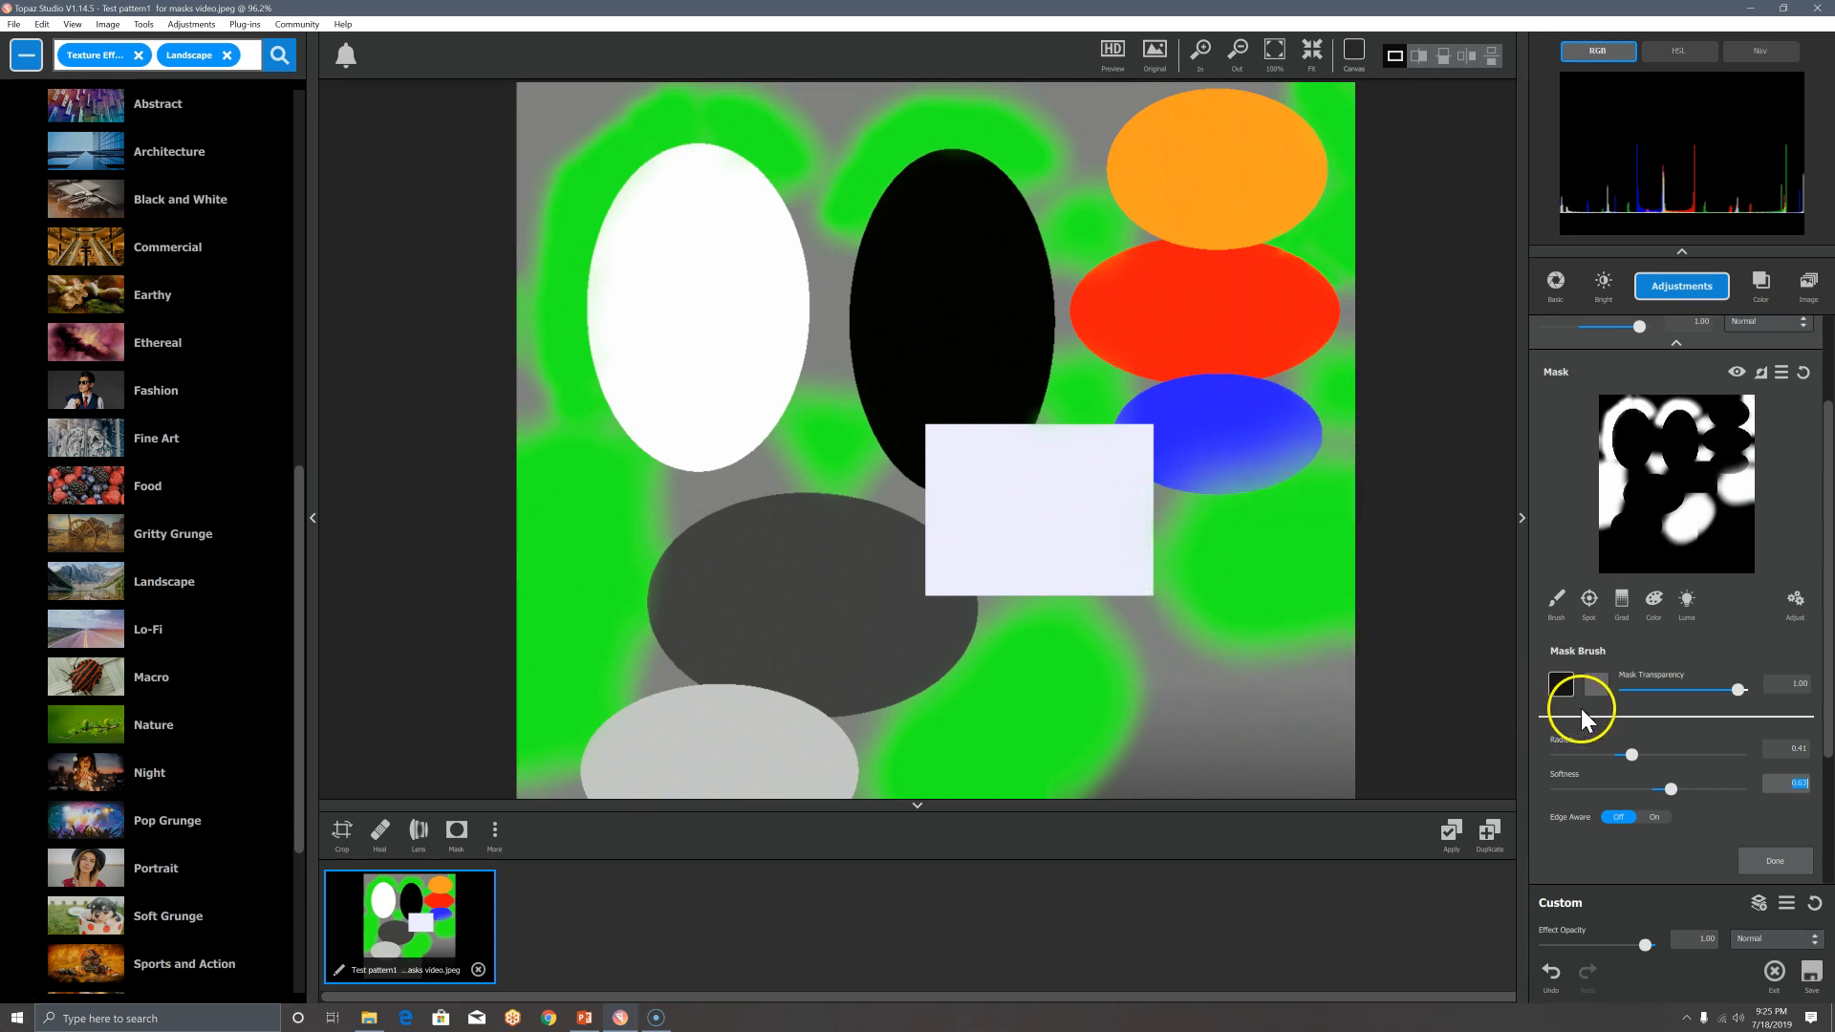
{"action": "left_click", "coordinate": [1551, 973]}
Step: With brush radius 0.17, paint overlay close along the blue ellipse's lower edge
{"action": "left_click", "coordinate": [1590, 756]}
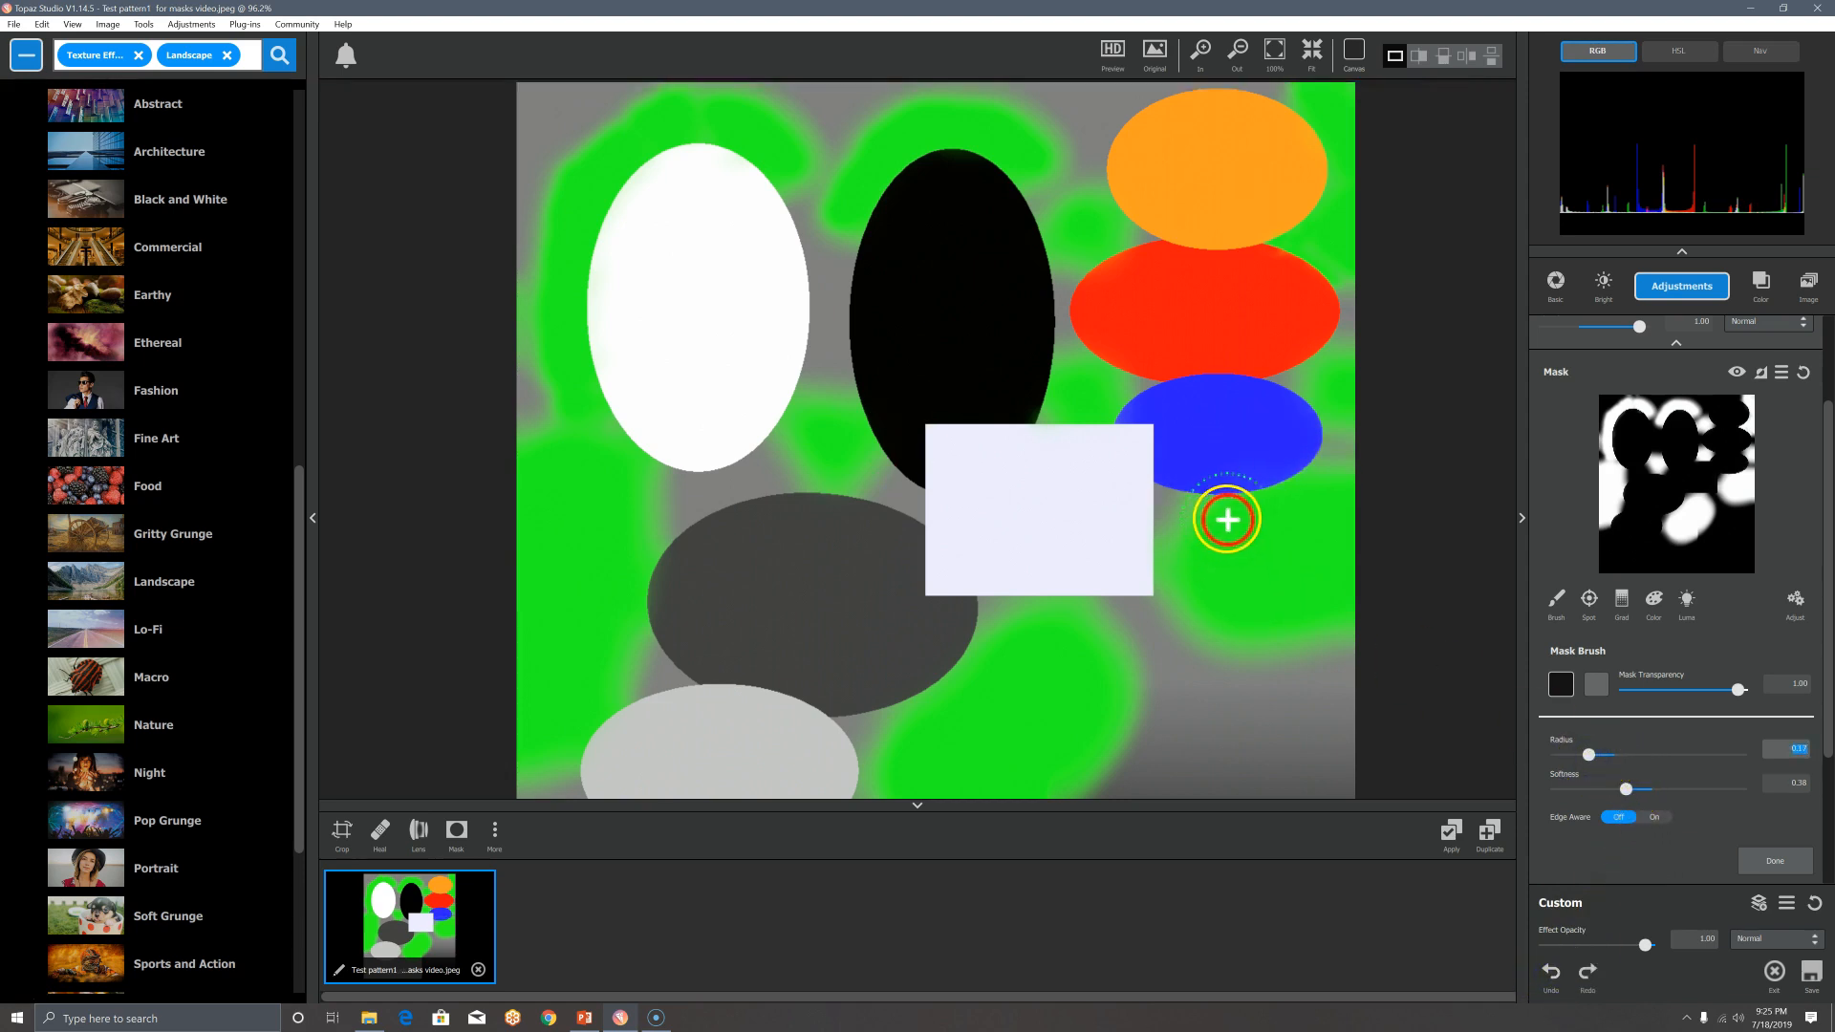
{"action": "mouse_move", "coordinate": [1221, 512]}
{"action": "left_mouse_down"}
{"action": "mouse_move", "coordinate": [1299, 494]}
{"action": "mouse_move", "coordinate": [1294, 525]}
{"action": "mouse_move", "coordinate": [1278, 496]}
{"action": "mouse_move", "coordinate": [1255, 509]}
{"action": "left_mouse_up"}
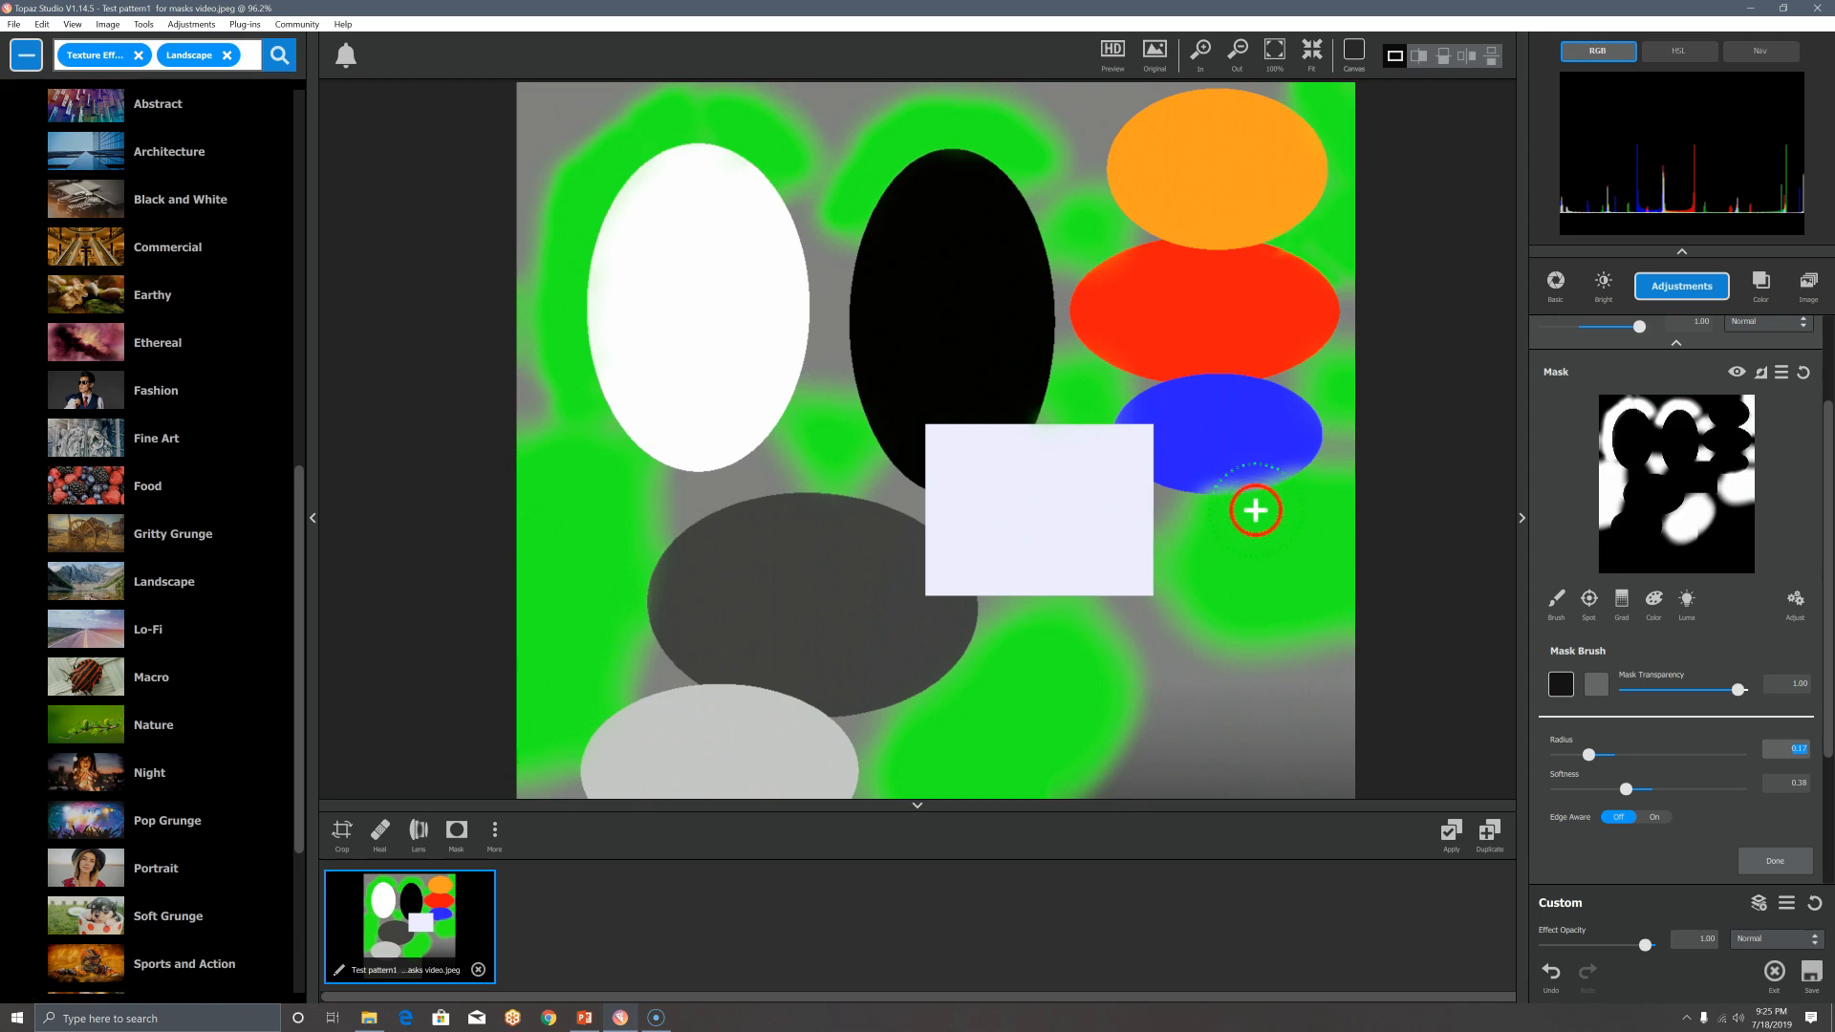
{"action": "left_click_drag", "start_coordinate": [1255, 509], "coordinate": [1258, 577]}
{"action": "left_click", "coordinate": [1560, 605]}
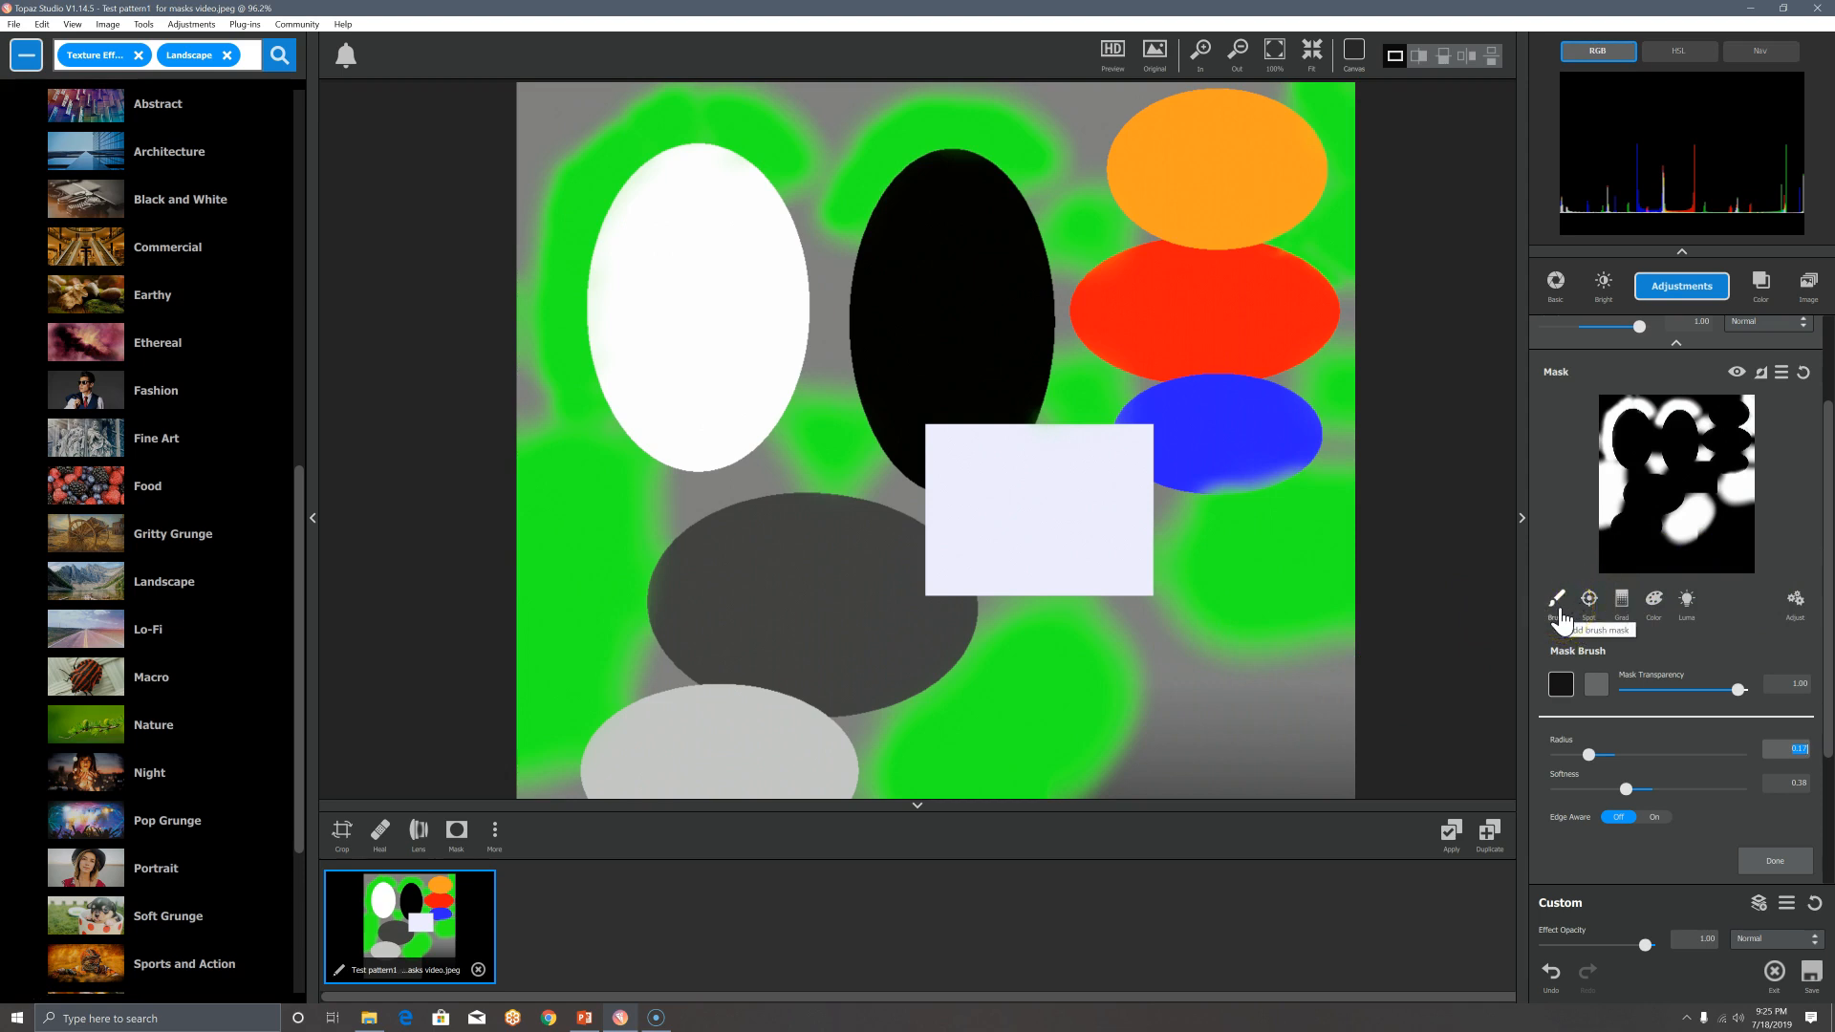